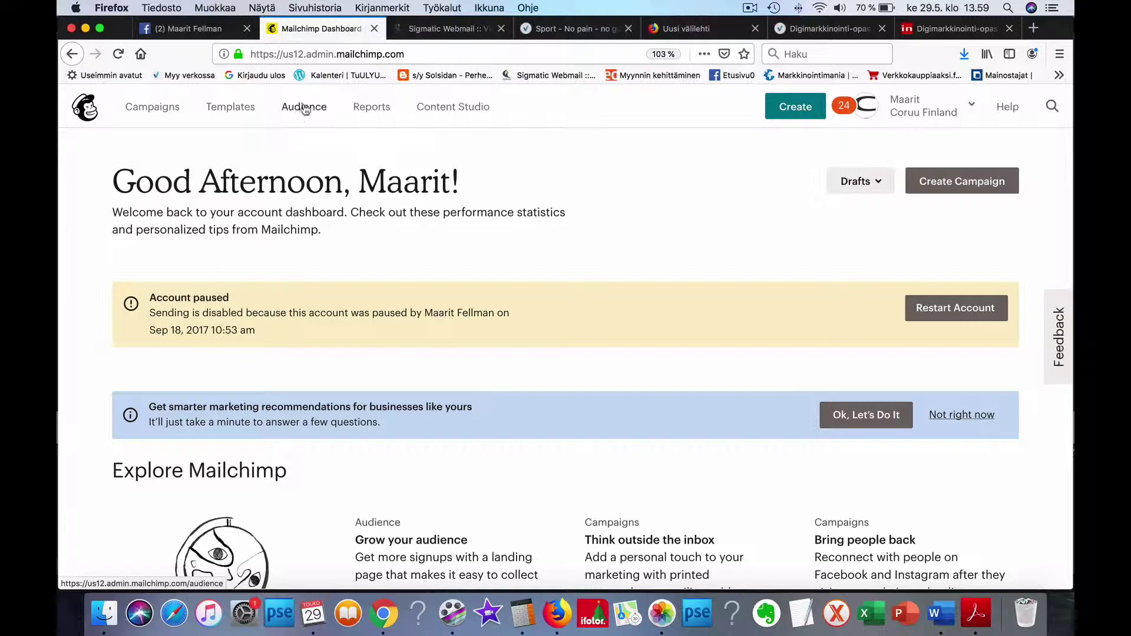
Step: Go to the Audience dashboard for the Coruu Uutiskirje audience
{"action": "left_click", "coordinate": [306, 108]}
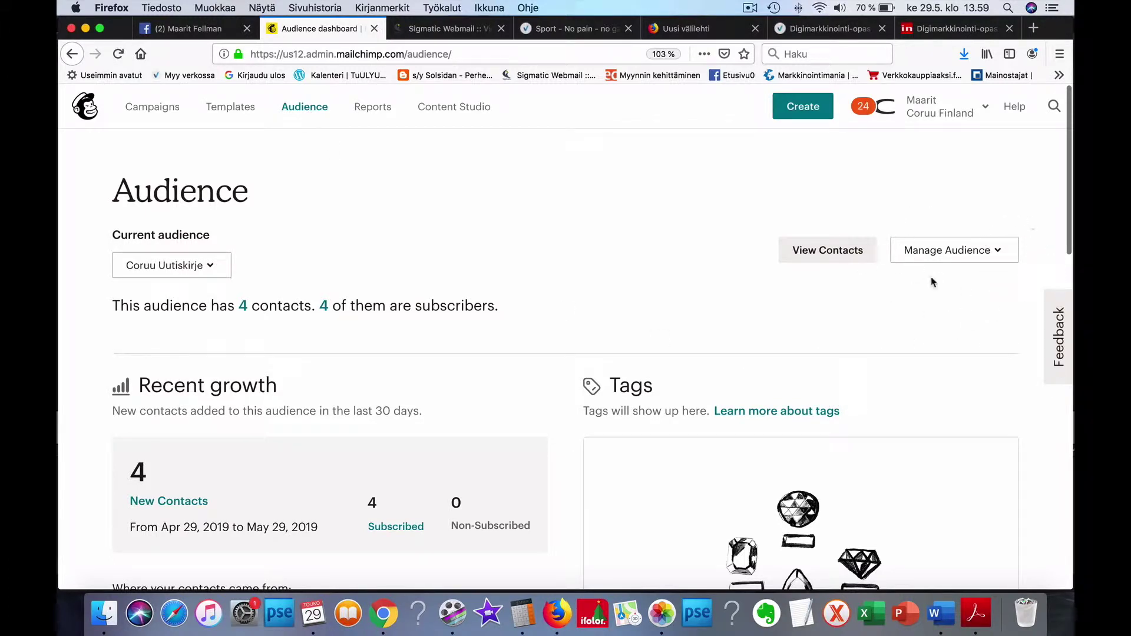
Step: Show all audiences in the account via Manage Audience > View audiences
{"action": "left_click", "coordinate": [996, 259]}
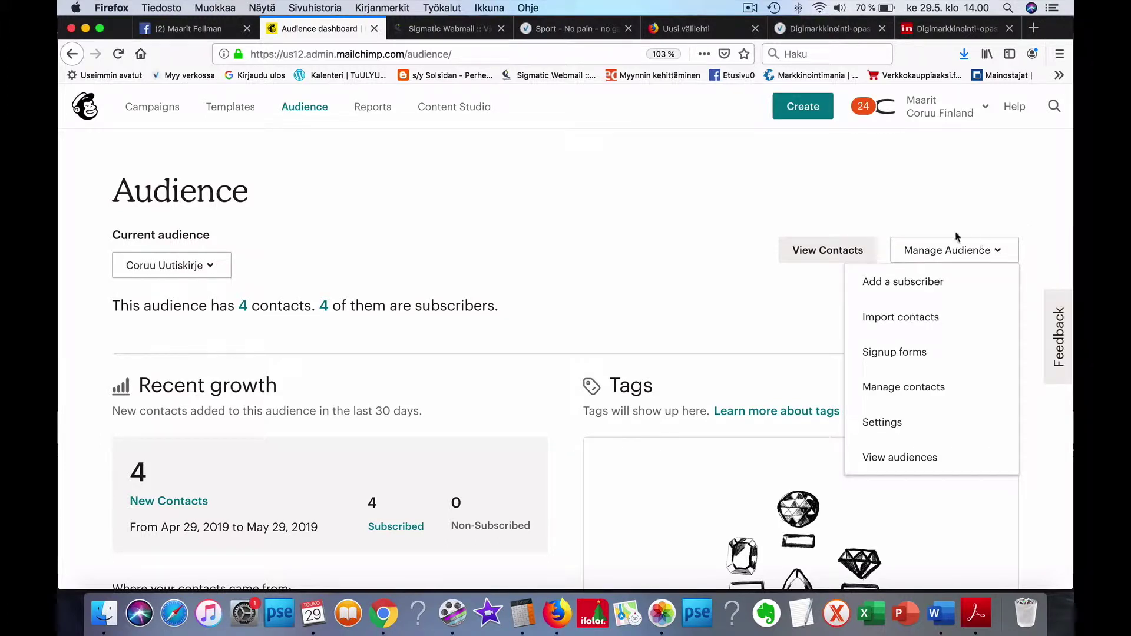
{"action": "left_click", "coordinate": [900, 459]}
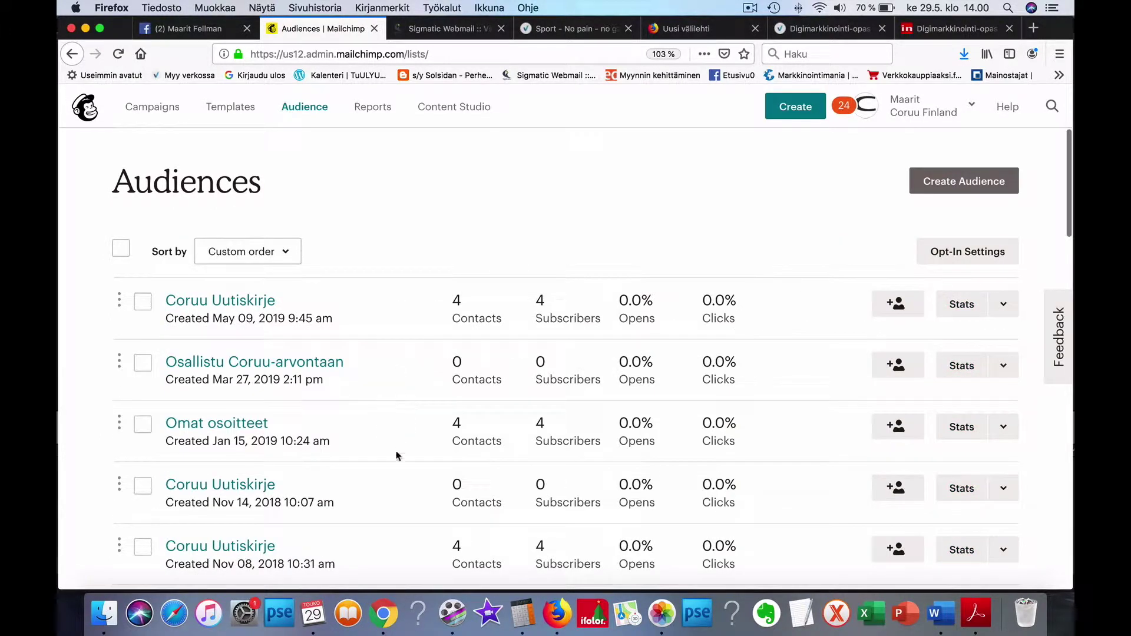
{"action": "scroll", "coordinate": [391, 508], "scroll_direction": "down", "scroll_amount": 5}
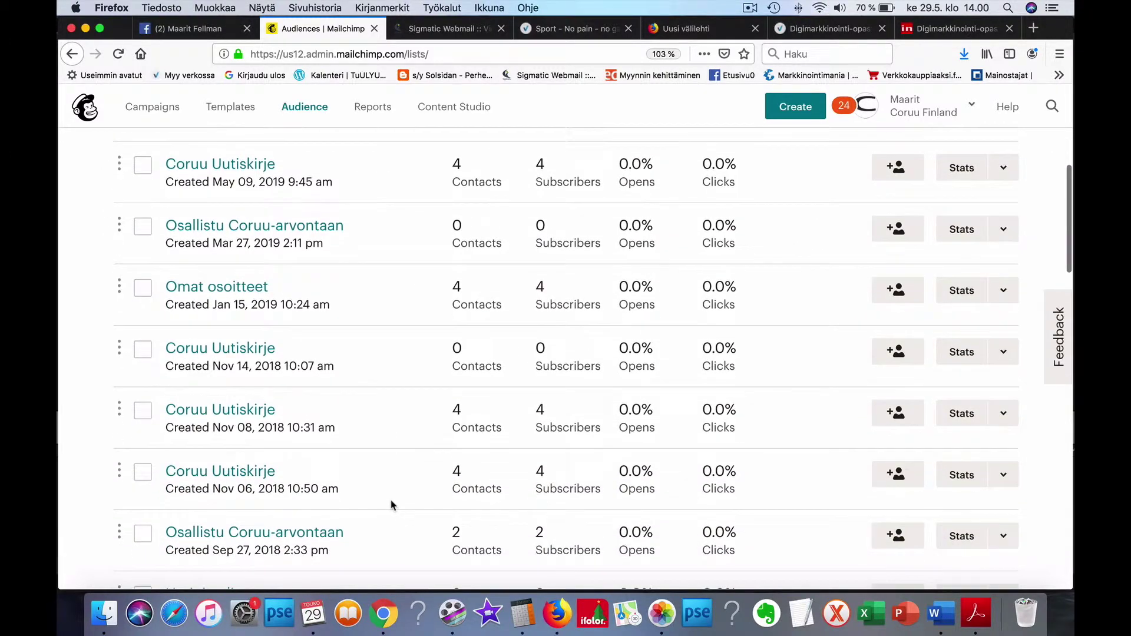
{"action": "scroll", "coordinate": [393, 505], "scroll_direction": "down", "scroll_amount": 2}
{"action": "scroll", "coordinate": [392, 505], "scroll_direction": "up", "scroll_amount": 6}
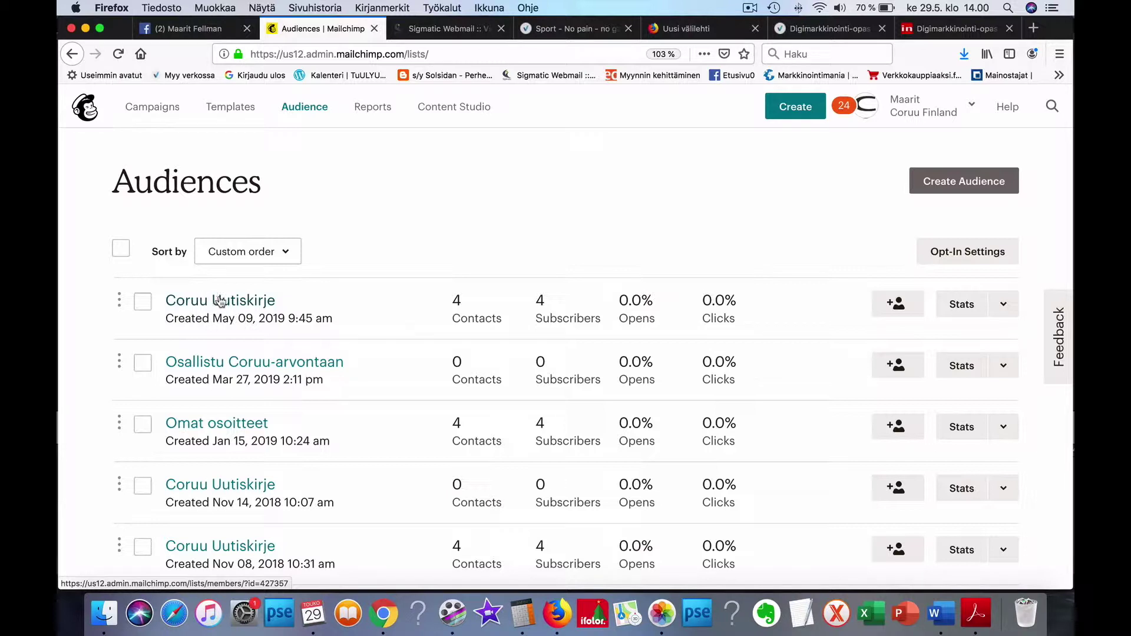
Step: Open the Coruu Uutiskirje audience (May 09, 2019) and look through its four contacts
{"action": "left_click", "coordinate": [221, 302]}
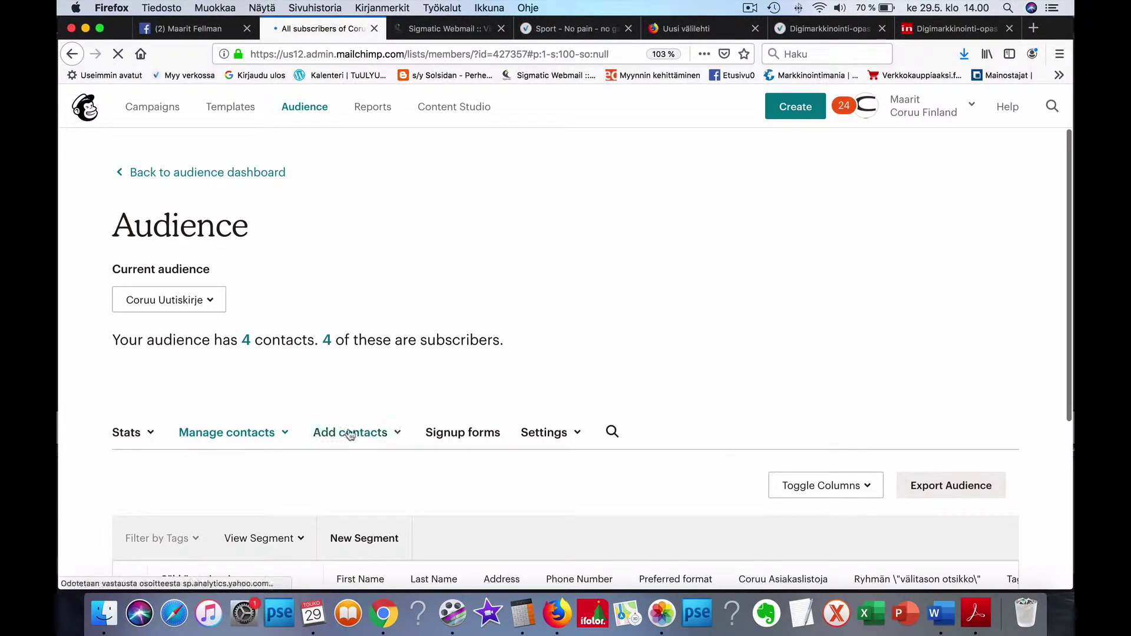
{"action": "scroll", "coordinate": [330, 487], "scroll_direction": "down", "scroll_amount": 3}
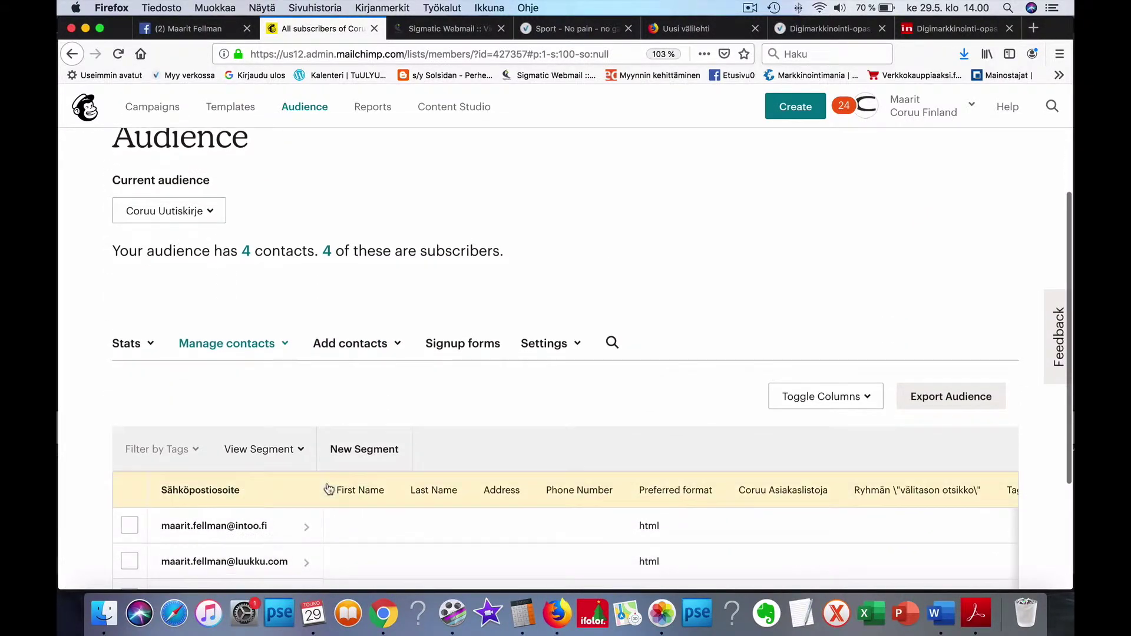
{"action": "scroll", "coordinate": [236, 395], "scroll_direction": "down", "scroll_amount": 3}
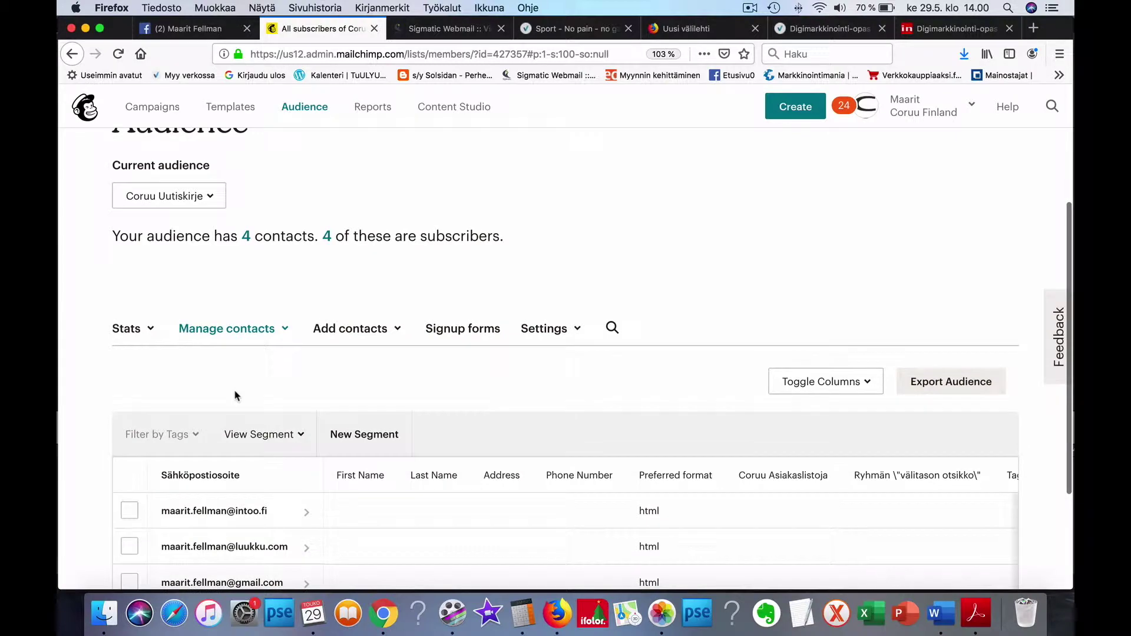
{"action": "scroll", "coordinate": [236, 395], "scroll_direction": "up", "scroll_amount": 5}
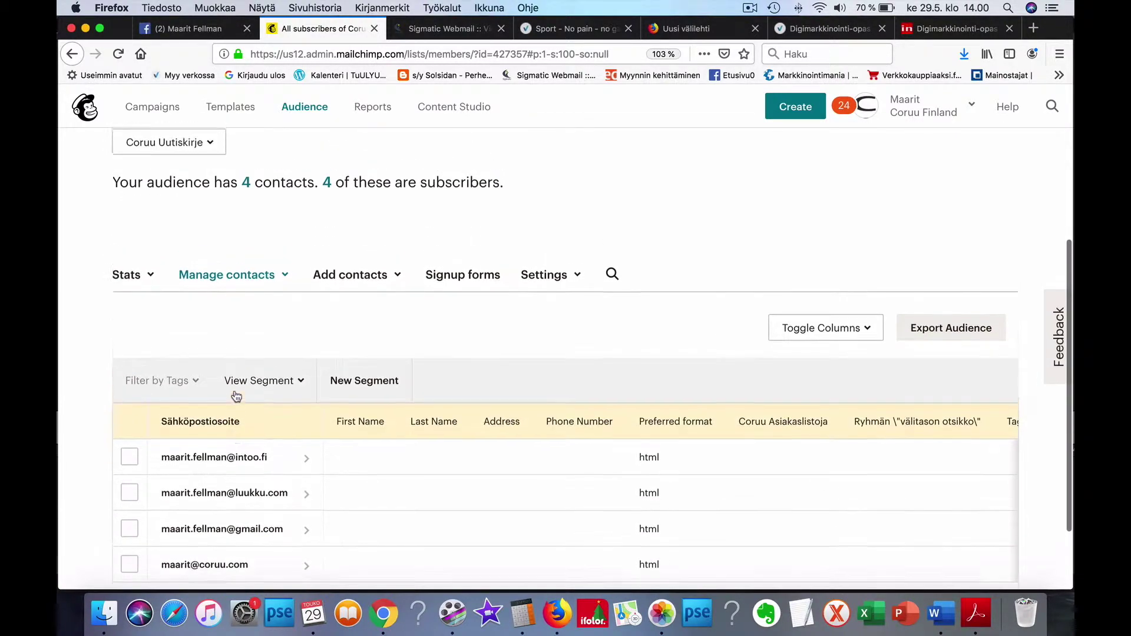
{"action": "scroll", "coordinate": [235, 395], "scroll_direction": "down", "scroll_amount": 3}
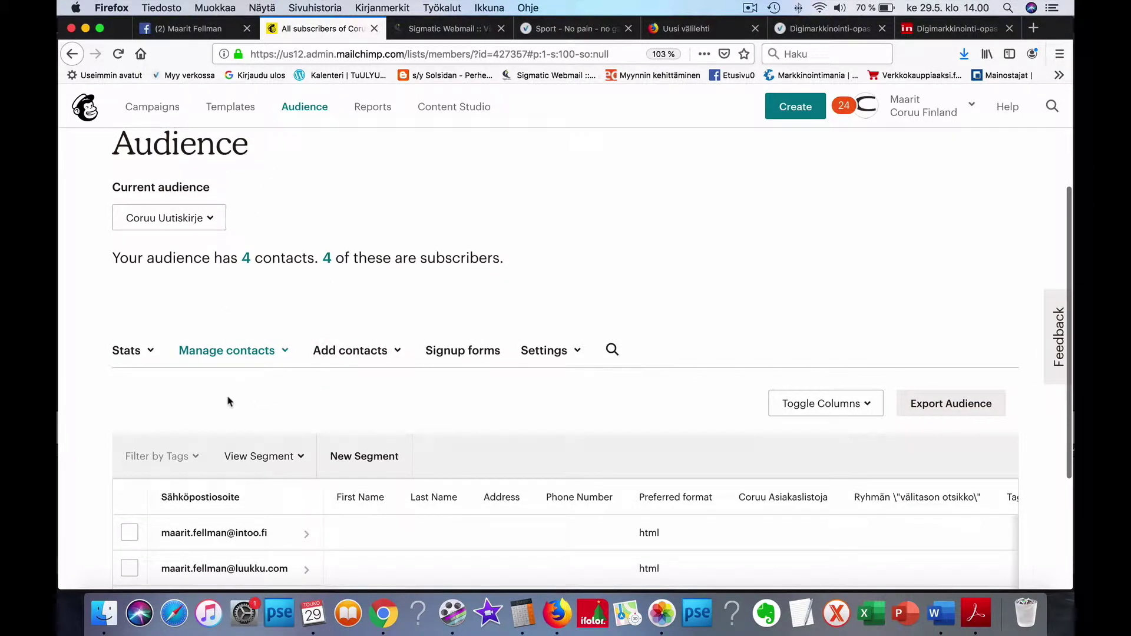
{"action": "scroll", "coordinate": [228, 401], "scroll_direction": "down", "scroll_amount": 4}
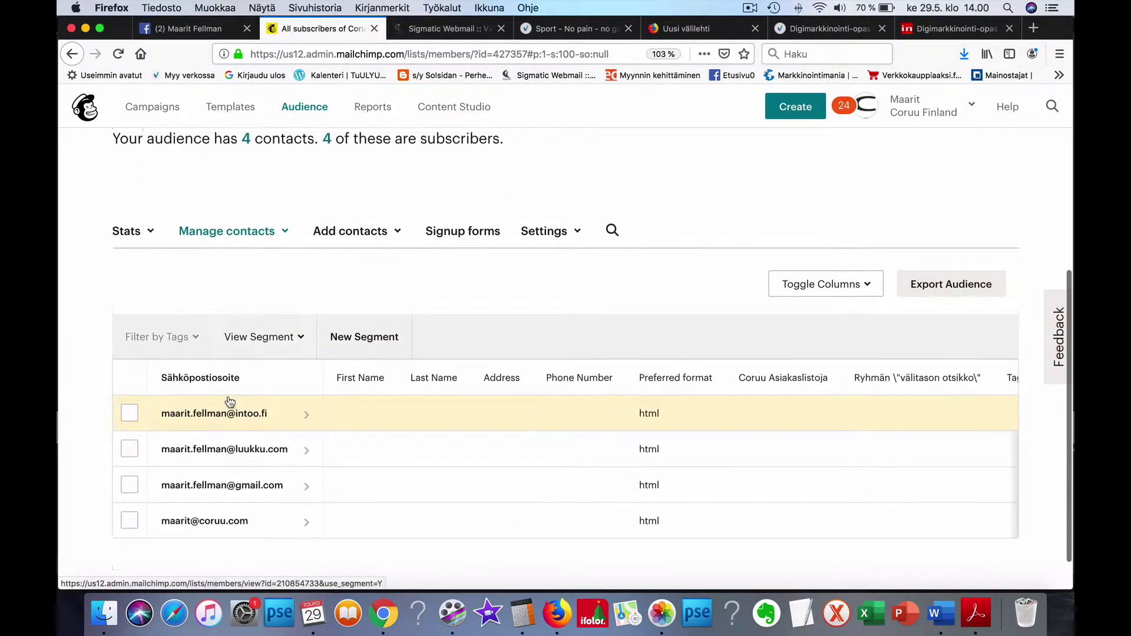
{"action": "scroll", "coordinate": [229, 401], "scroll_direction": "up", "scroll_amount": 3}
{"action": "scroll", "coordinate": [229, 400], "scroll_direction": "up", "scroll_amount": 2}
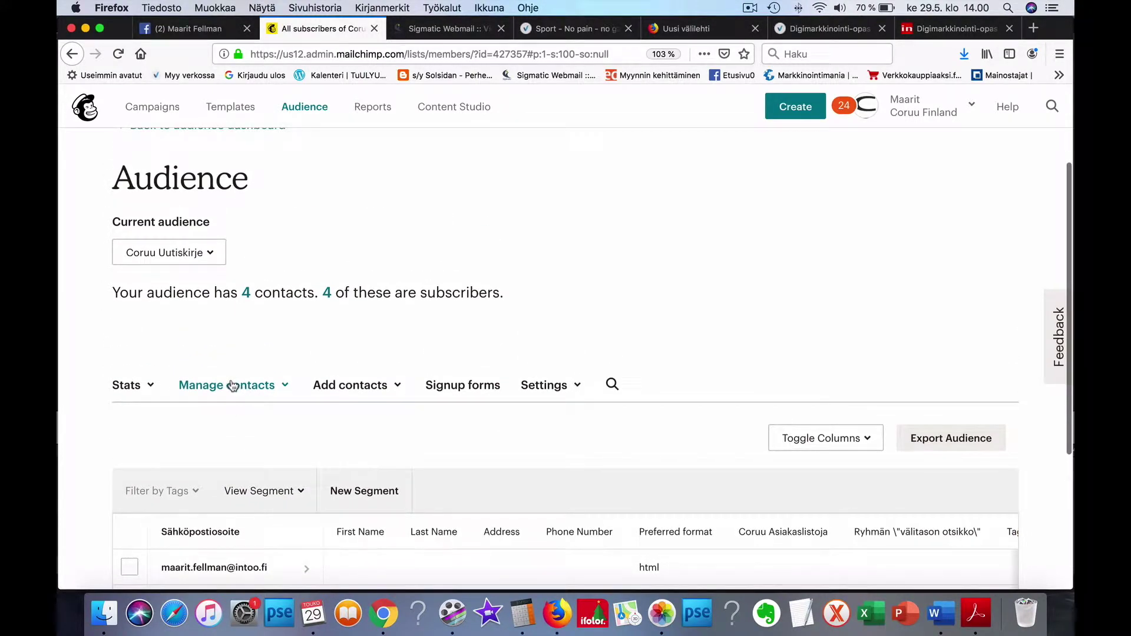
Step: Open the audience's Groups page and expand the Coruu Asiakaslistoja category
{"action": "left_click", "coordinate": [265, 390]}
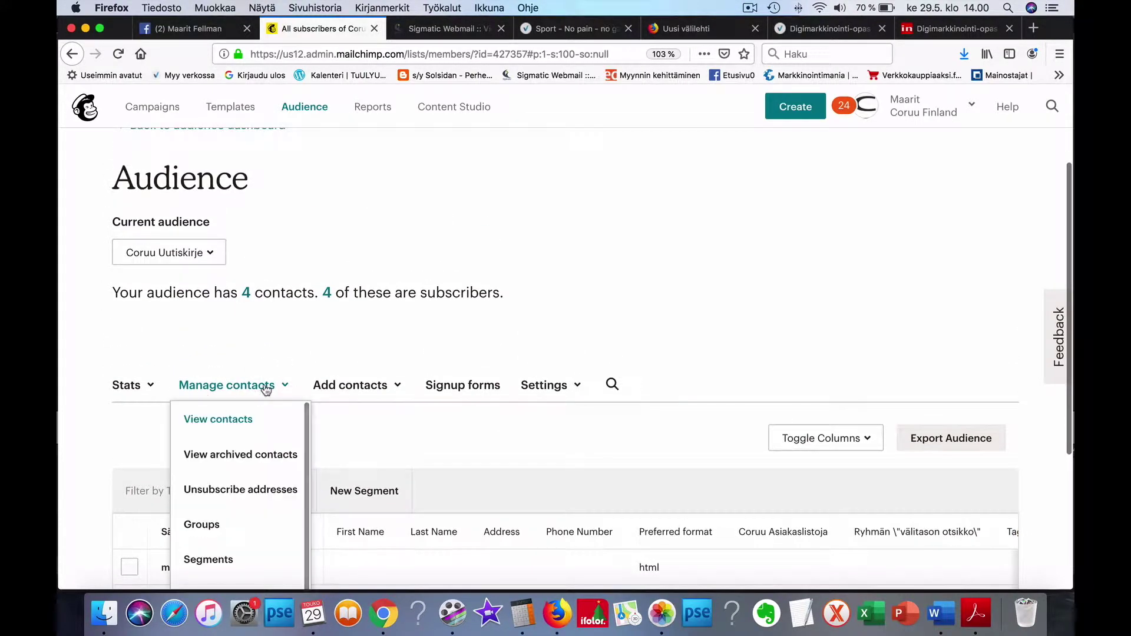
{"action": "scroll", "coordinate": [263, 391], "scroll_direction": "down", "scroll_amount": 3}
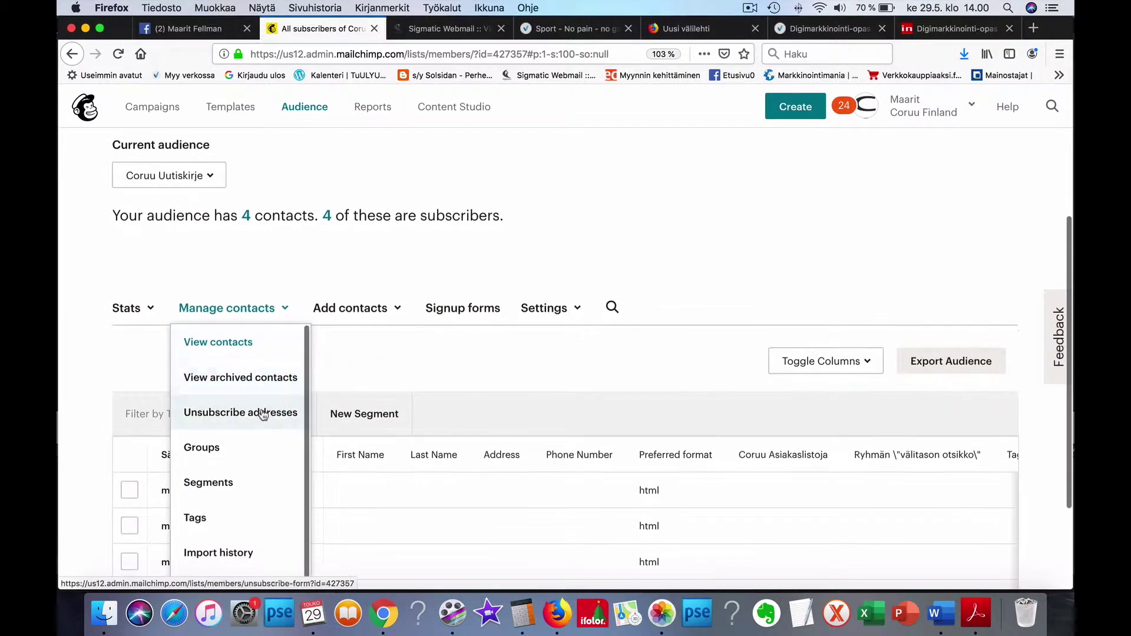
{"action": "left_click", "coordinate": [230, 448]}
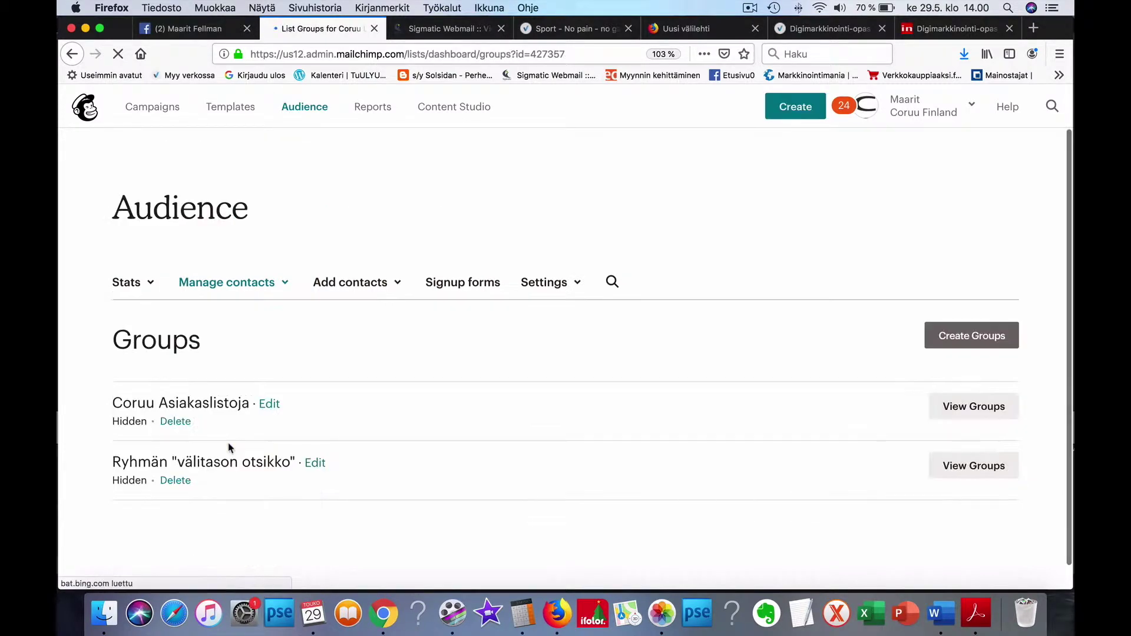
{"action": "scroll", "coordinate": [193, 427], "scroll_direction": "down", "scroll_amount": 3}
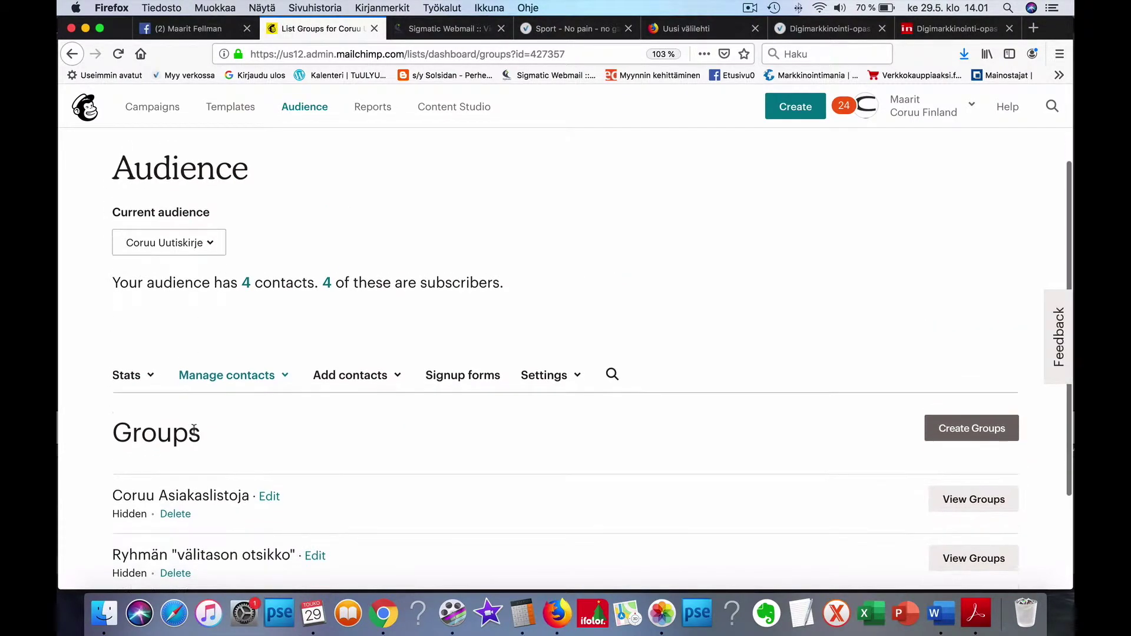
{"action": "scroll", "coordinate": [213, 422], "scroll_direction": "down", "scroll_amount": 2}
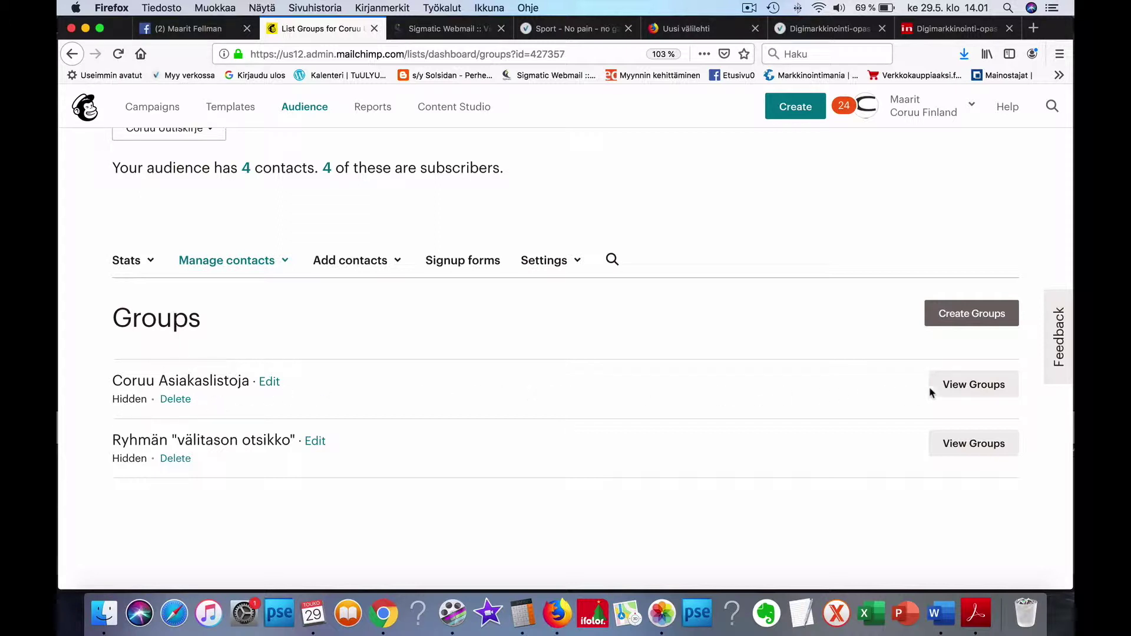
{"action": "left_click", "coordinate": [978, 388]}
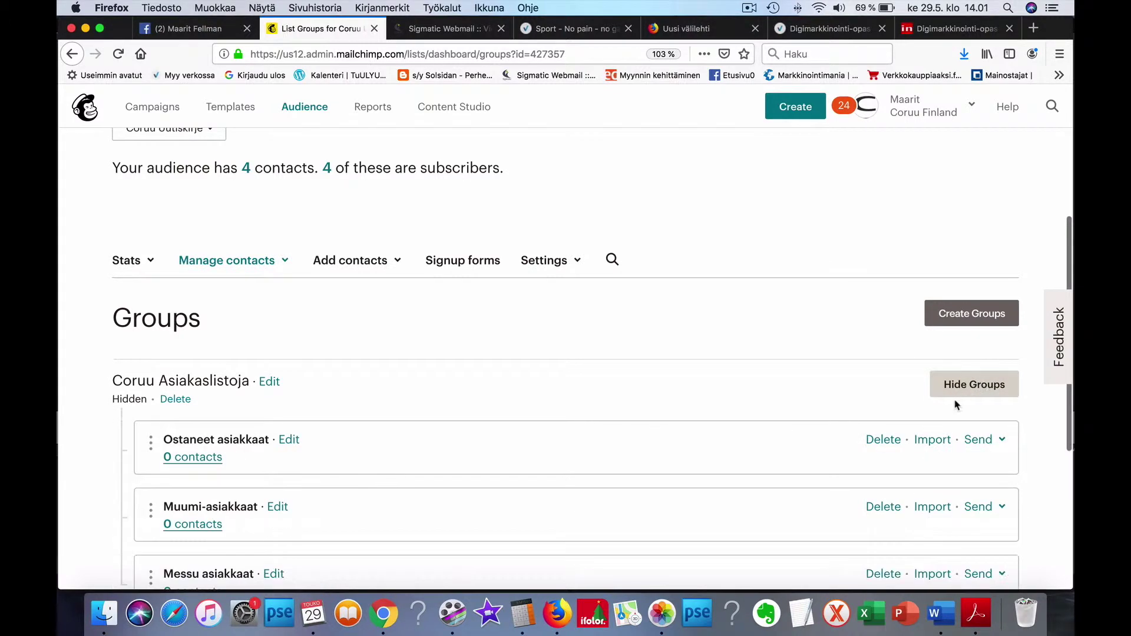
Step: Expand Ryhmän "välitason otsikko" and review groups from Ostaneet asiakkaat to Tampere
{"action": "scroll", "coordinate": [956, 405], "scroll_direction": "down", "scroll_amount": 3}
{"action": "scroll", "coordinate": [966, 402], "scroll_direction": "down", "scroll_amount": 1}
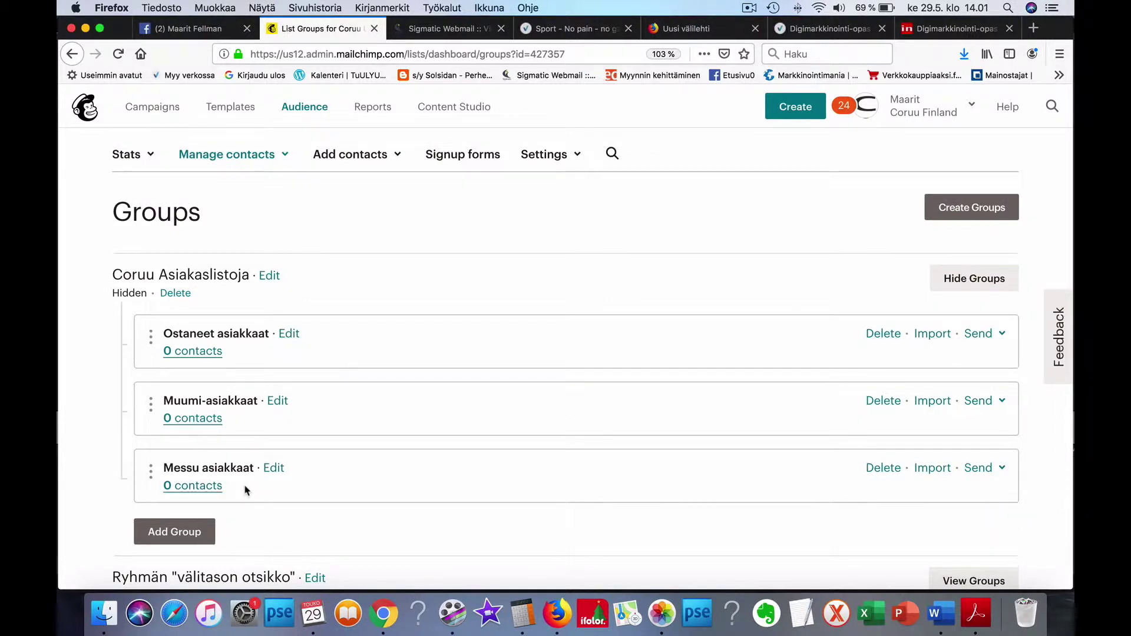
{"action": "scroll", "coordinate": [245, 490], "scroll_direction": "down", "scroll_amount": 4}
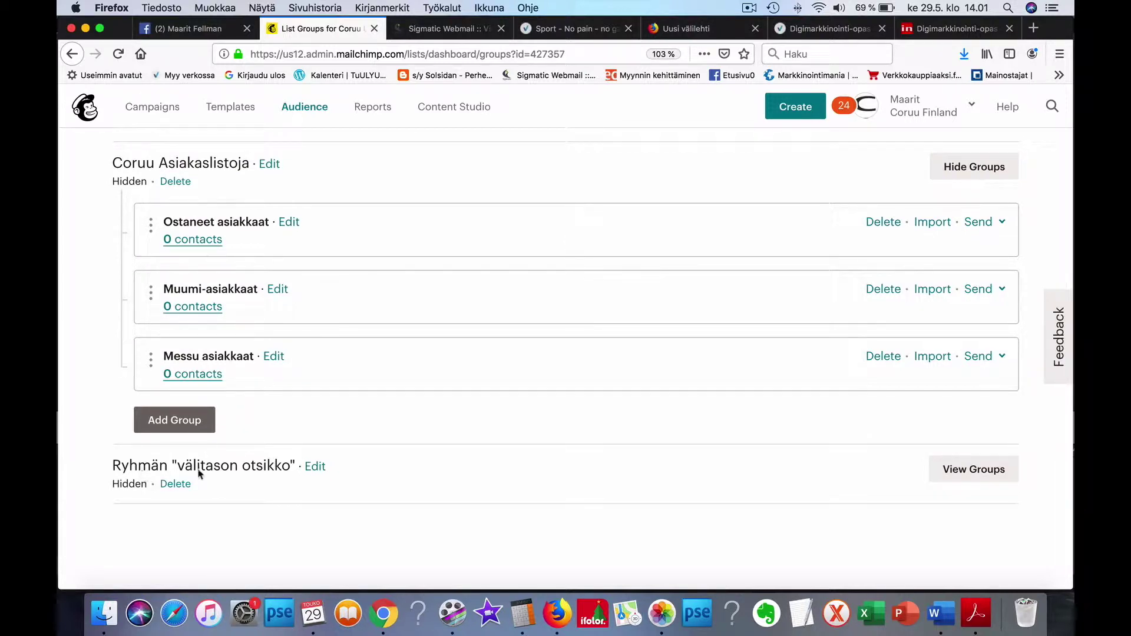
{"action": "left_click", "coordinate": [959, 469]}
{"action": "scroll", "coordinate": [896, 470], "scroll_direction": "down", "scroll_amount": 4}
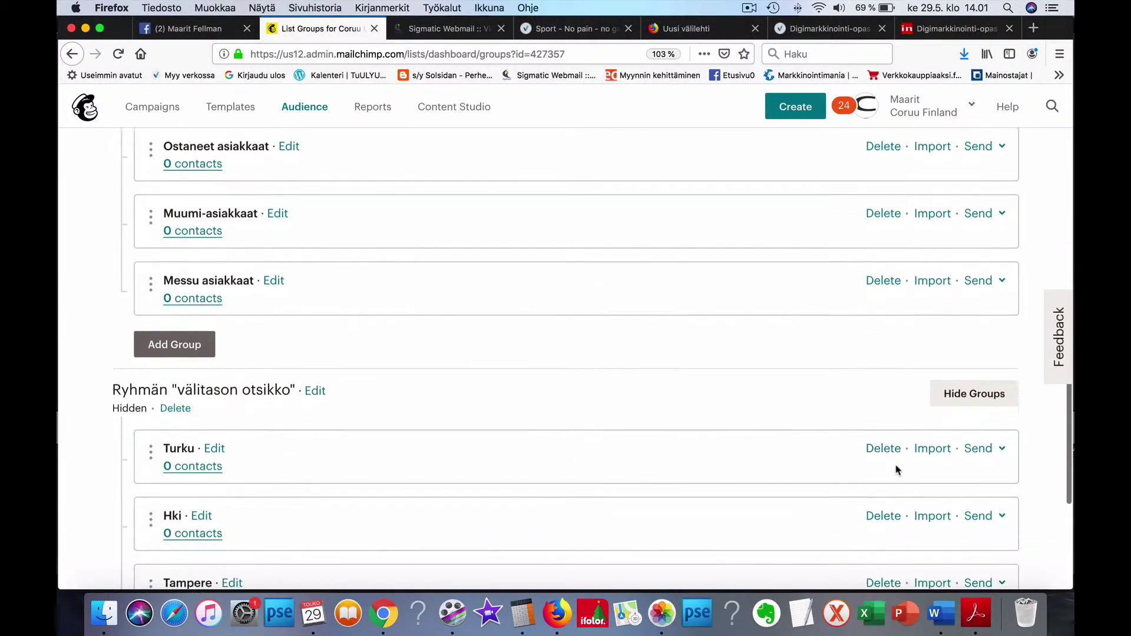
{"action": "scroll", "coordinate": [895, 469], "scroll_direction": "down", "scroll_amount": 2}
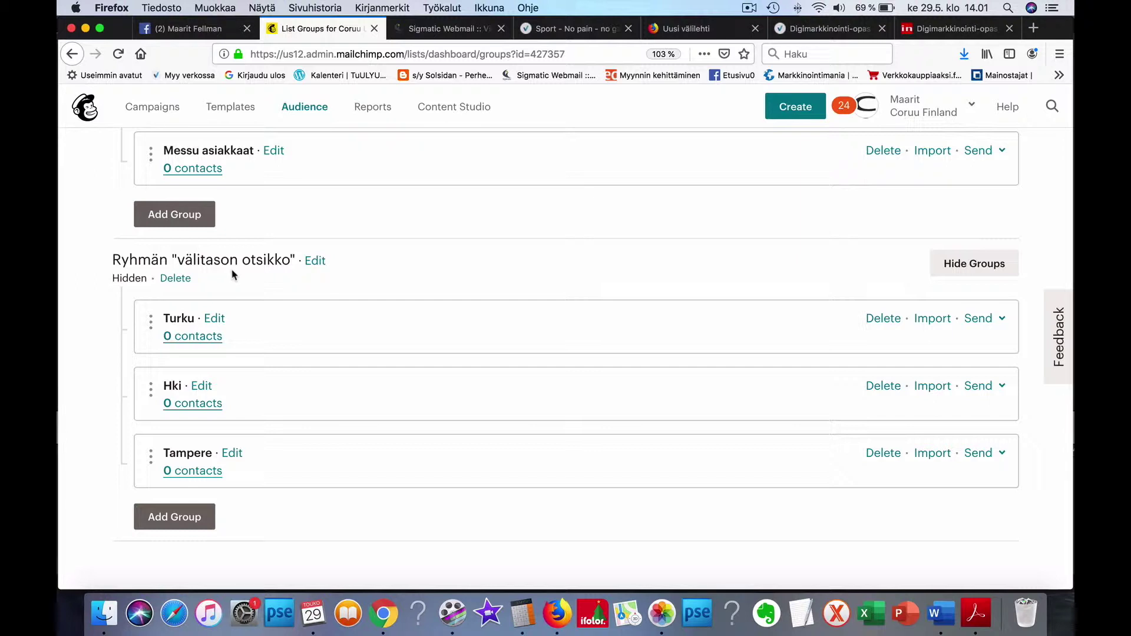
{"action": "scroll", "coordinate": [233, 274], "scroll_direction": "down", "scroll_amount": 1}
{"action": "scroll", "coordinate": [233, 274], "scroll_direction": "up", "scroll_amount": 5}
{"action": "scroll", "coordinate": [233, 277], "scroll_direction": "down", "scroll_amount": 3}
{"action": "scroll", "coordinate": [236, 295], "scroll_direction": "down", "scroll_amount": 1}
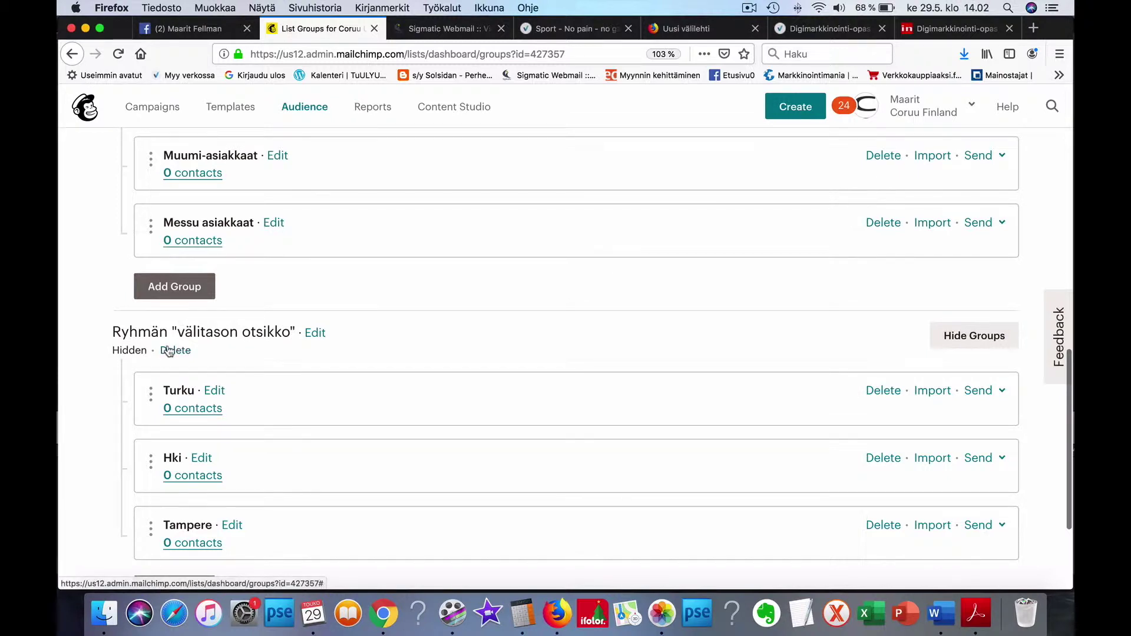
{"action": "scroll", "coordinate": [165, 350], "scroll_direction": "up", "scroll_amount": 3}
{"action": "scroll", "coordinate": [168, 352], "scroll_direction": "up", "scroll_amount": 10}
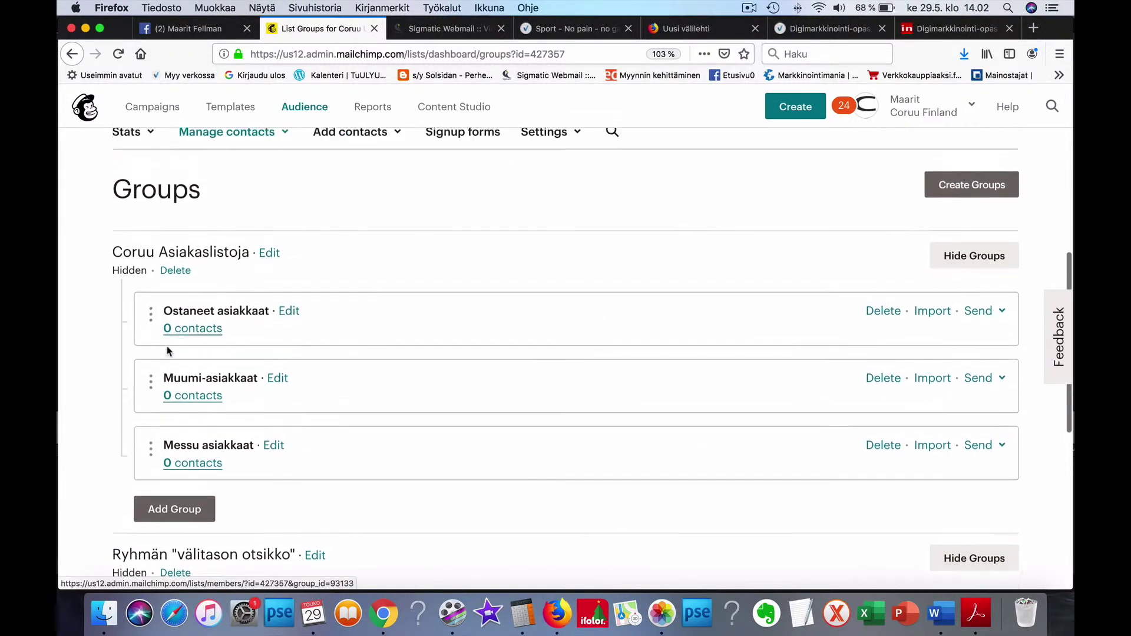
{"action": "scroll", "coordinate": [168, 349], "scroll_direction": "down", "scroll_amount": 3}
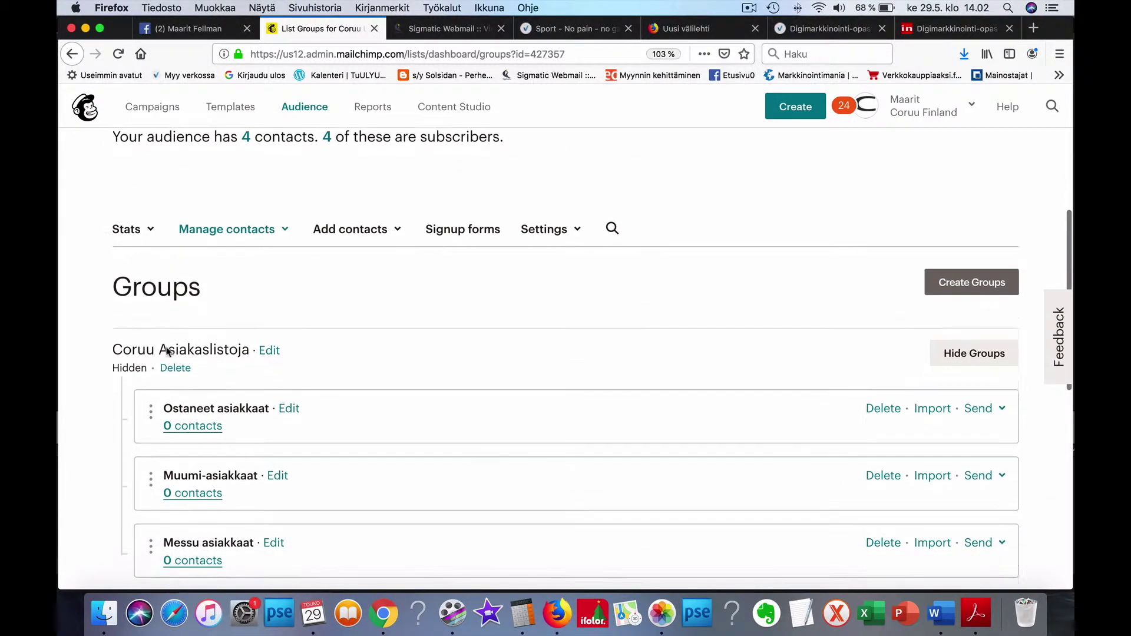
Step: Reload the Groups page and open the Create Groups form with default Interests fields
{"action": "left_click", "coordinate": [242, 220]}
{"action": "left_click", "coordinate": [211, 359]}
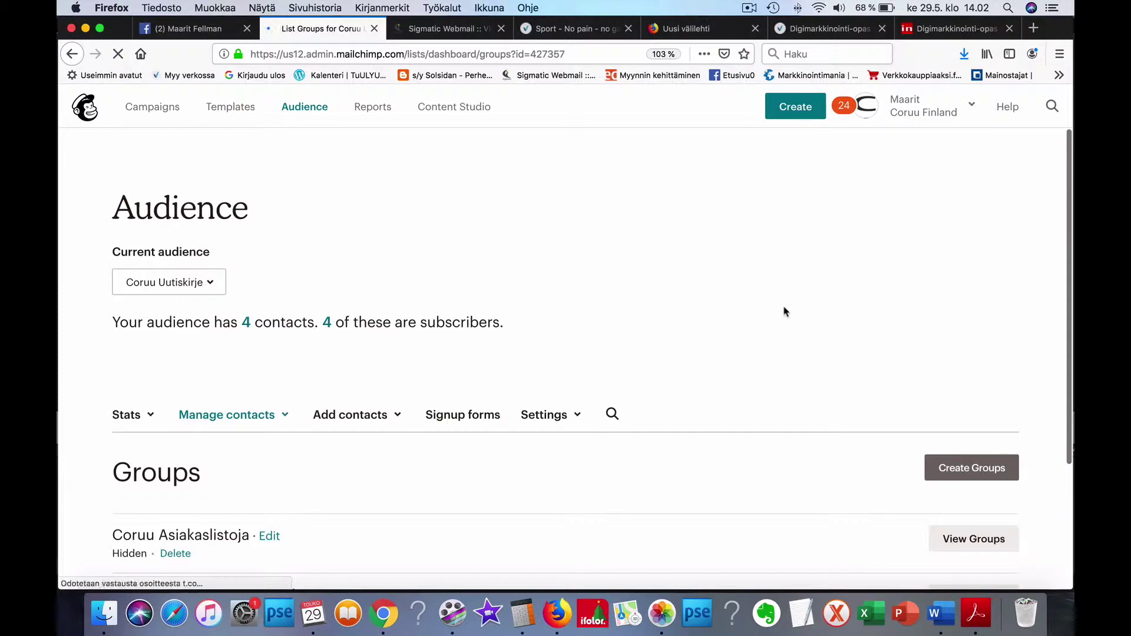
{"action": "scroll", "coordinate": [884, 498], "scroll_direction": "down", "scroll_amount": 5}
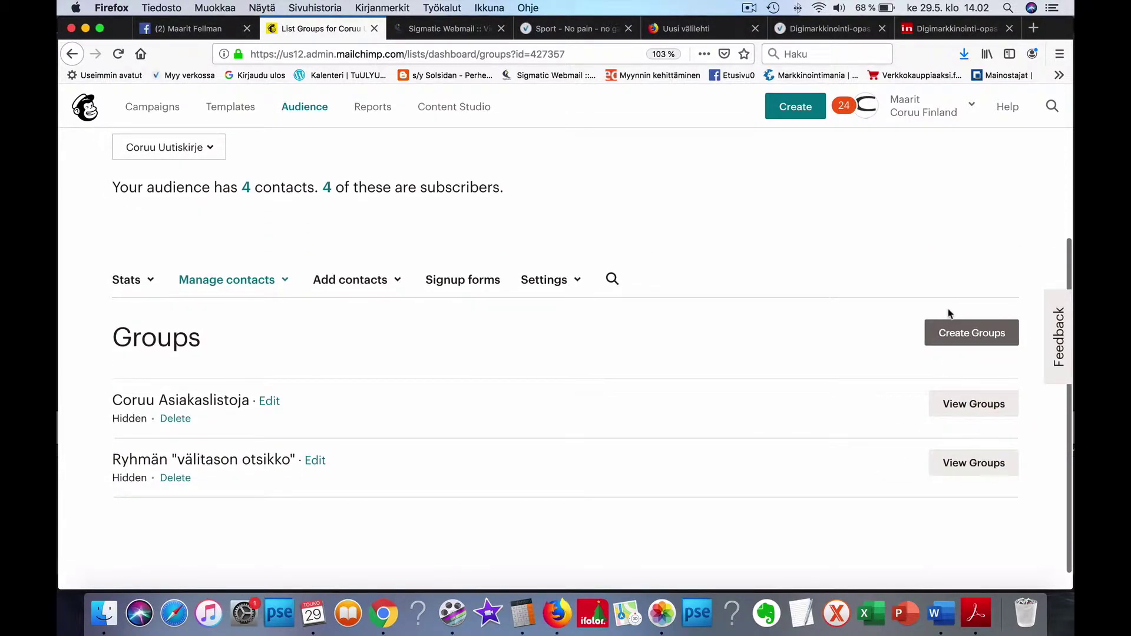
{"action": "left_click", "coordinate": [972, 334]}
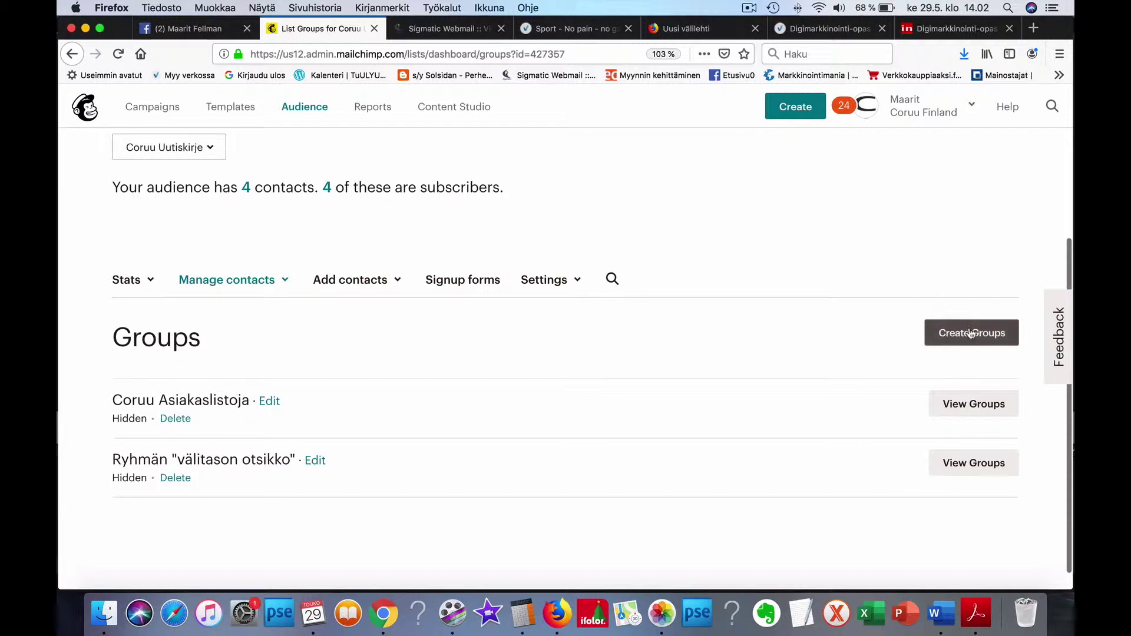
{"action": "left_click", "coordinate": [967, 333]}
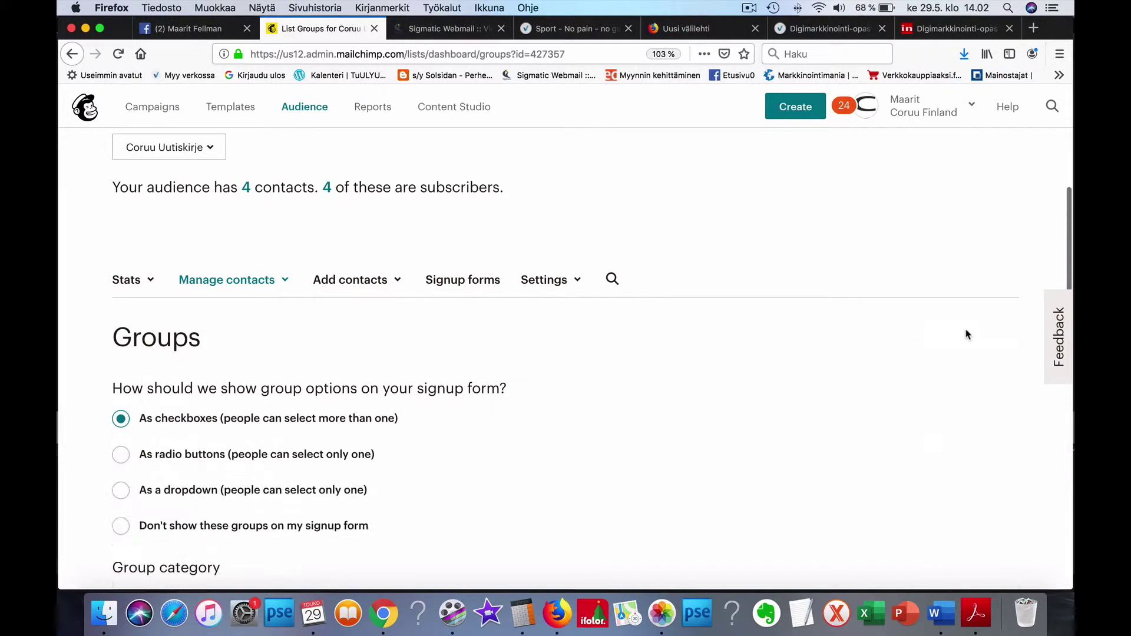
{"action": "scroll", "coordinate": [821, 399], "scroll_direction": "down", "scroll_amount": 3}
{"action": "scroll", "coordinate": [821, 401], "scroll_direction": "down", "scroll_amount": 5}
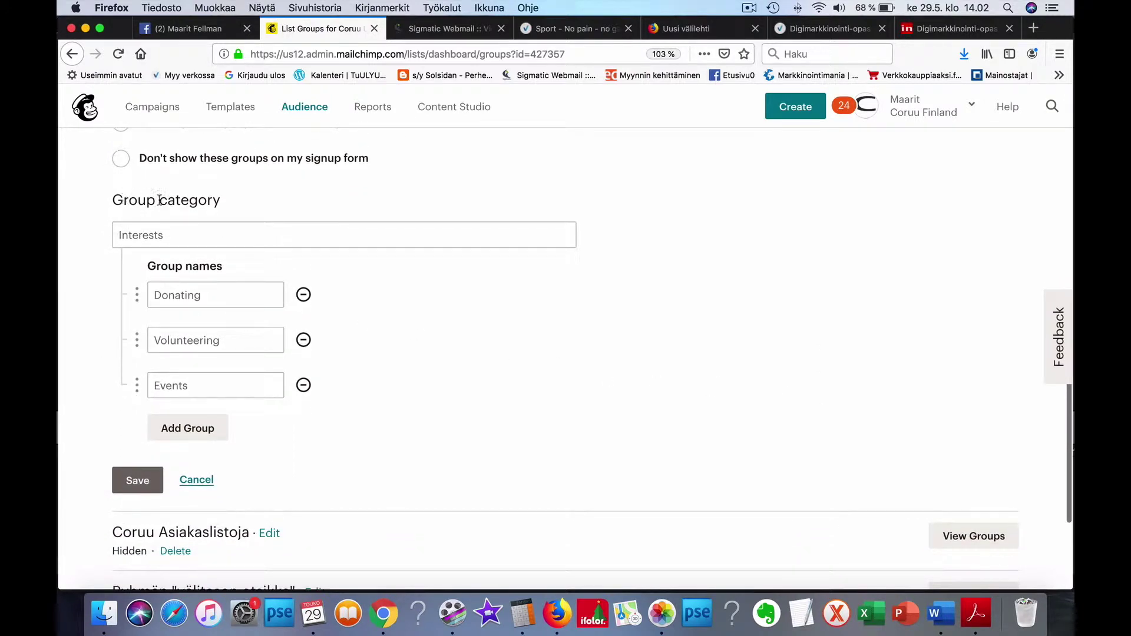
Step: Name the category Jälleenmyyjiä "välitason ryhmäotsikko" with groups sisustus, vaate and kampaamot
{"action": "left_click", "coordinate": [158, 233]}
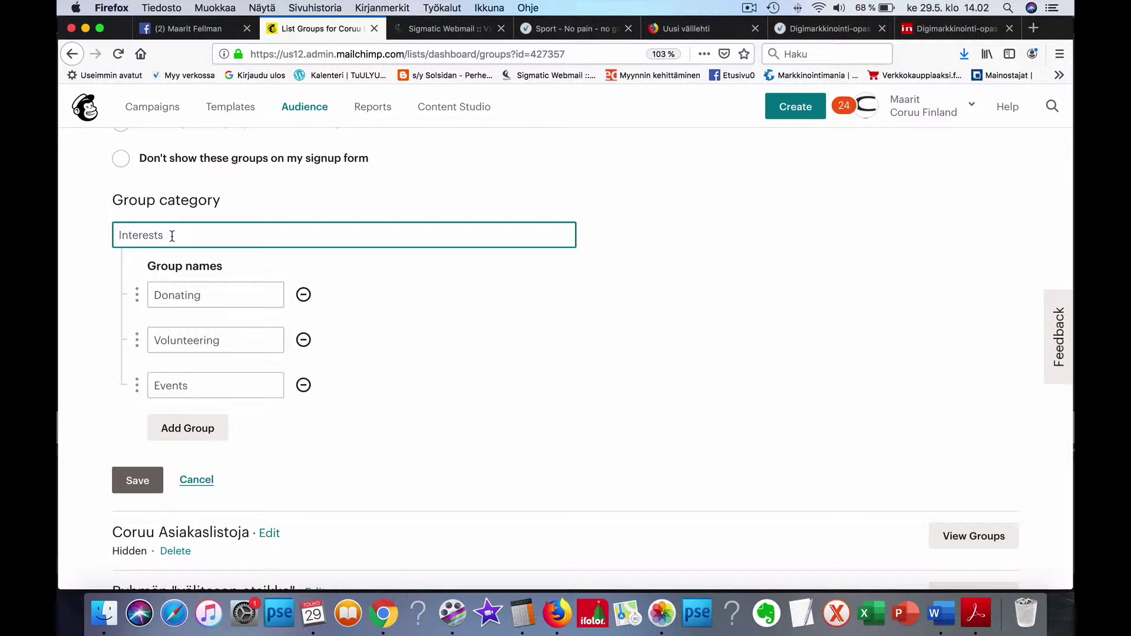
{"action": "type", "text": "Jälleenmyyjiä"}
{"action": "left_click", "coordinate": [165, 295]}
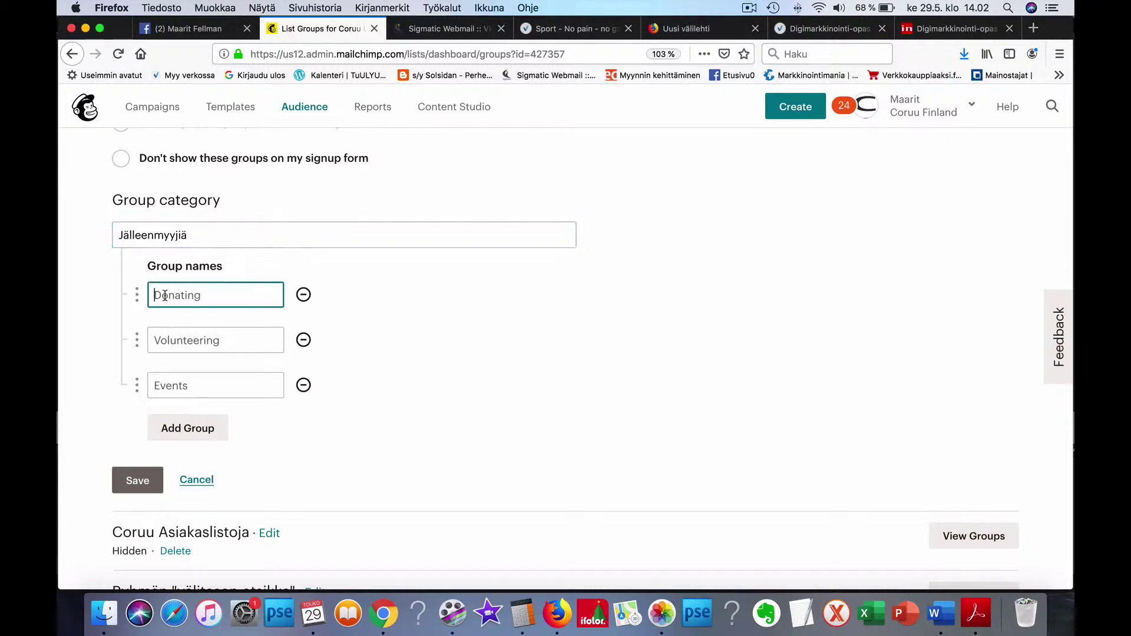
{"action": "type", "text": "sisustus"}
{"action": "left_click", "coordinate": [163, 336]}
{"action": "type", "text": "vaate"}
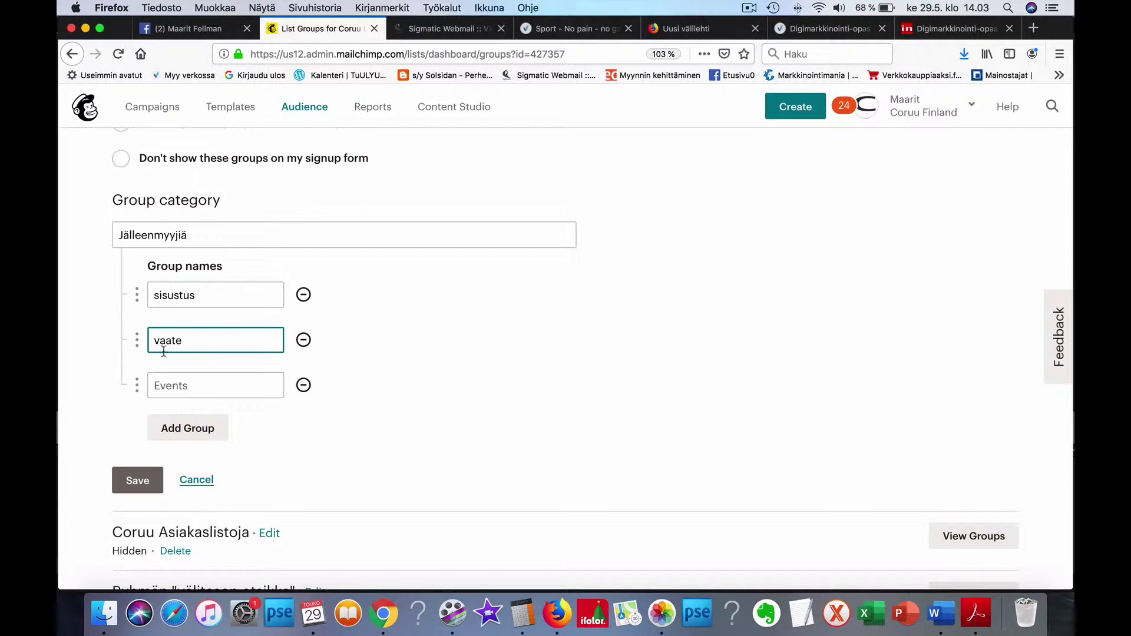
{"action": "left_click", "coordinate": [166, 382]}
{"action": "type", "text": "kamp"}
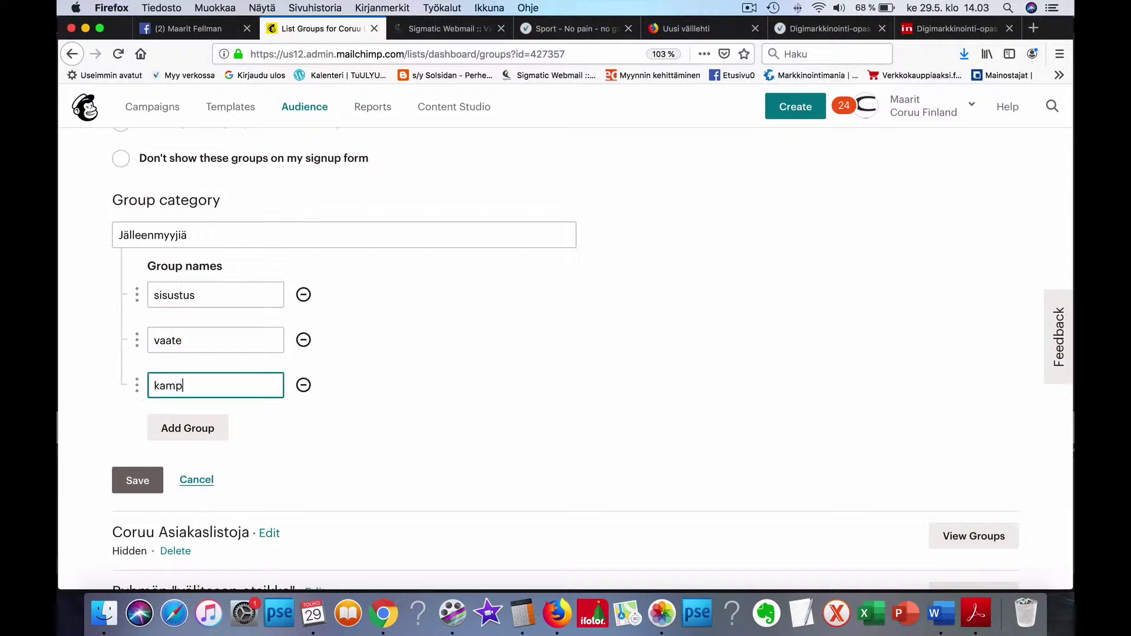
{"action": "type", "text": "aamot"}
{"action": "left_click", "coordinate": [218, 233]}
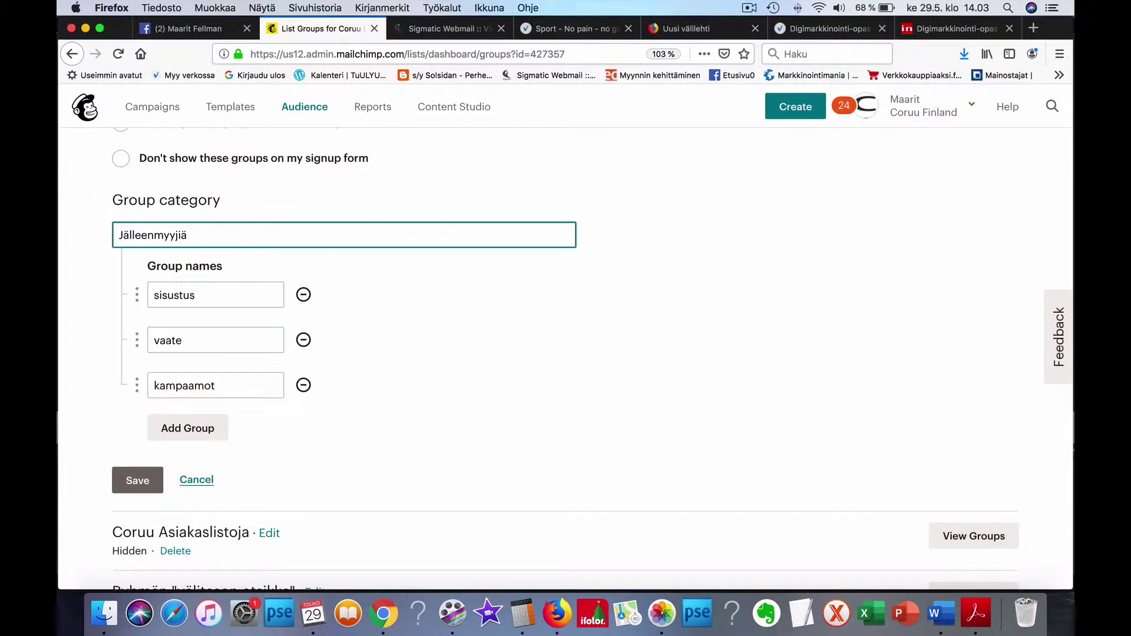
{"action": "type", "text": "\"välitason ryhmäotsikko"}
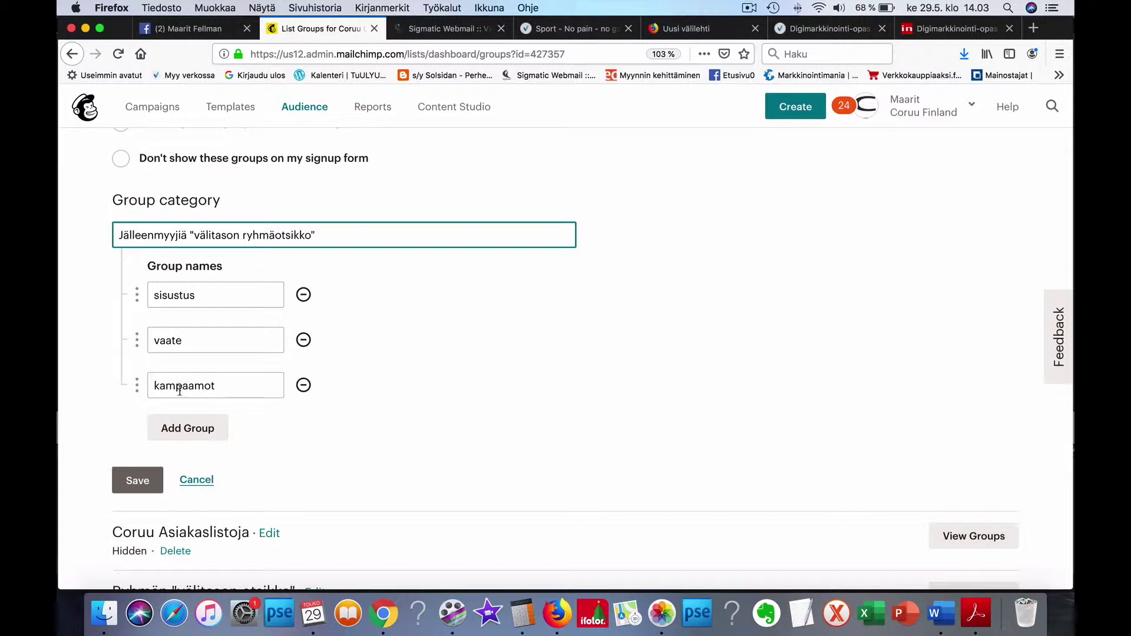
Step: Add groups tavaratalot and verkkokaupat, then save the new group category
{"action": "left_click", "coordinate": [182, 433]}
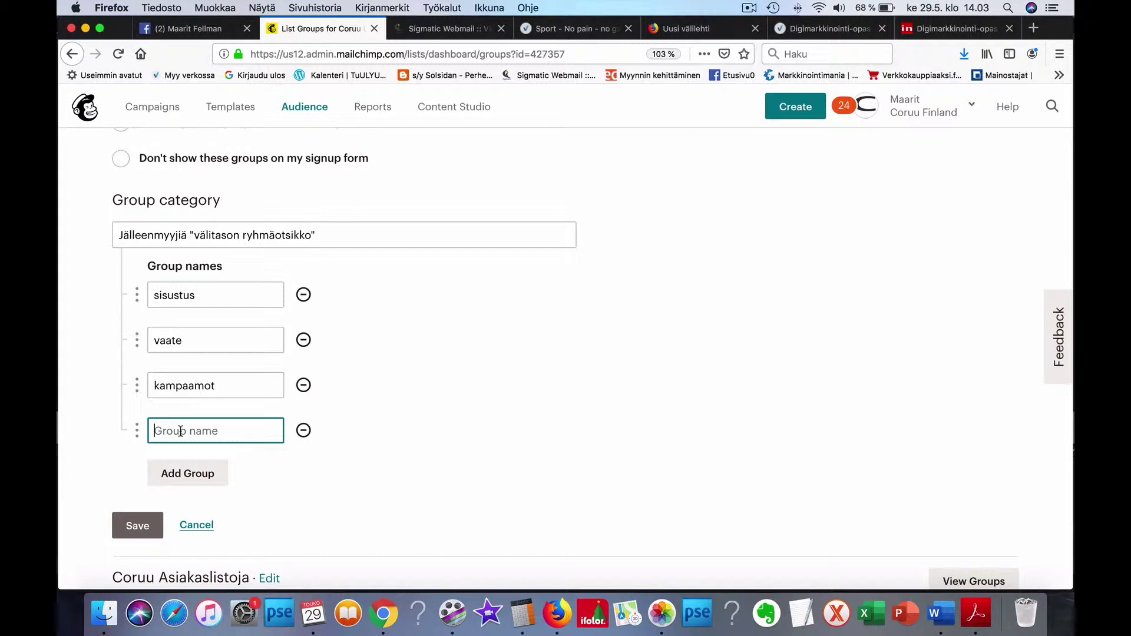
{"action": "type", "text": "tavaratalot"}
{"action": "left_click", "coordinate": [180, 474]}
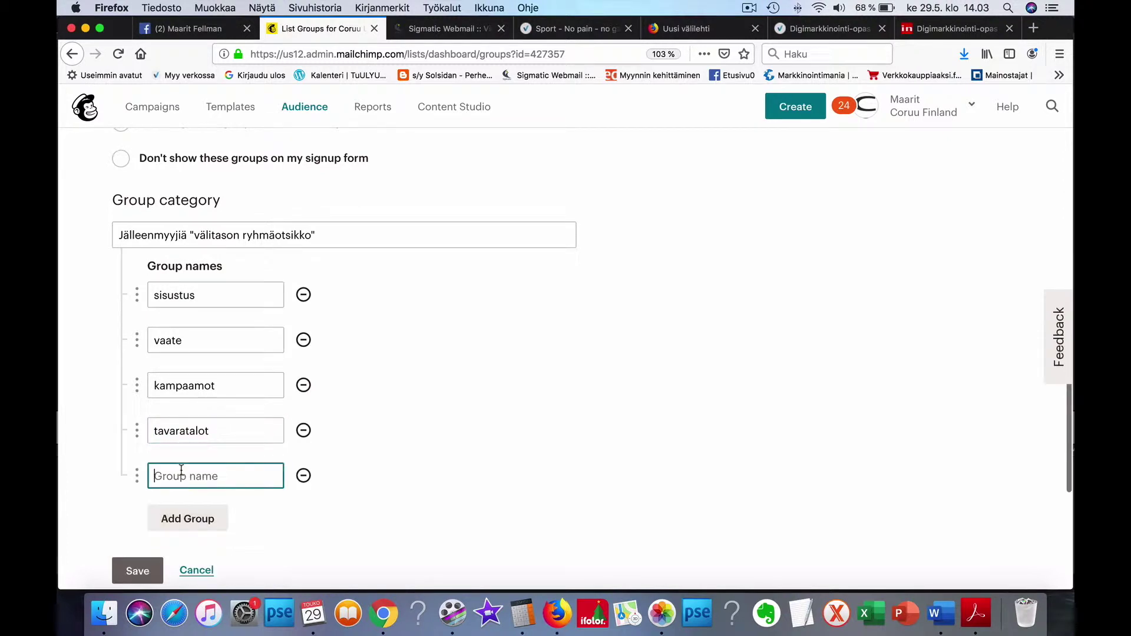
{"action": "type", "text": "verkkokaupat"}
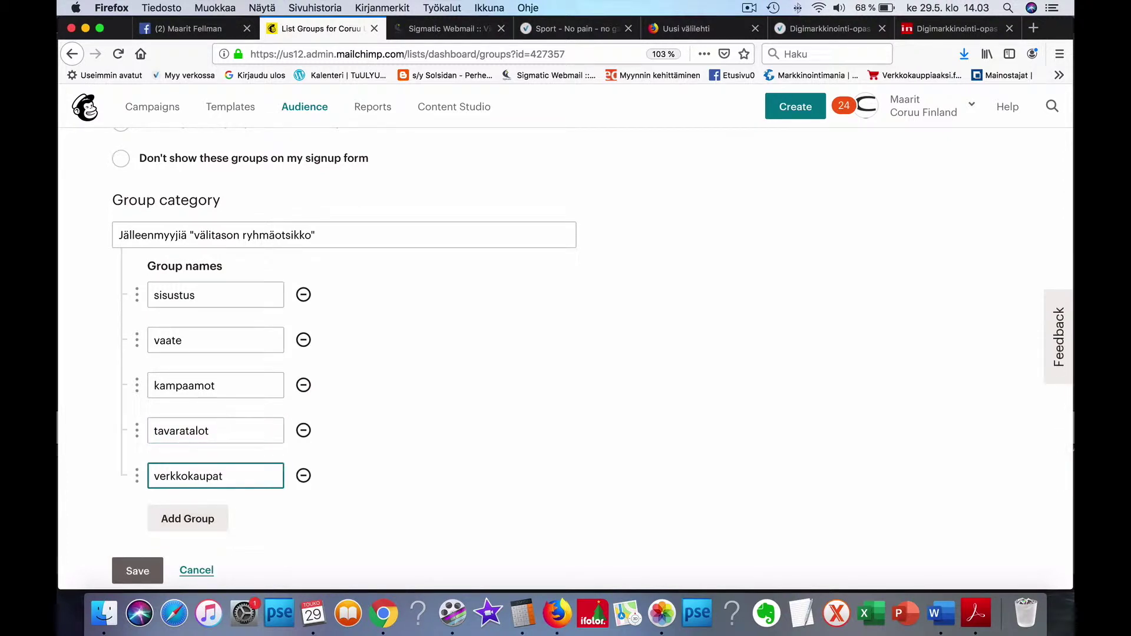
{"action": "scroll", "coordinate": [238, 411], "scroll_direction": "down", "scroll_amount": 3}
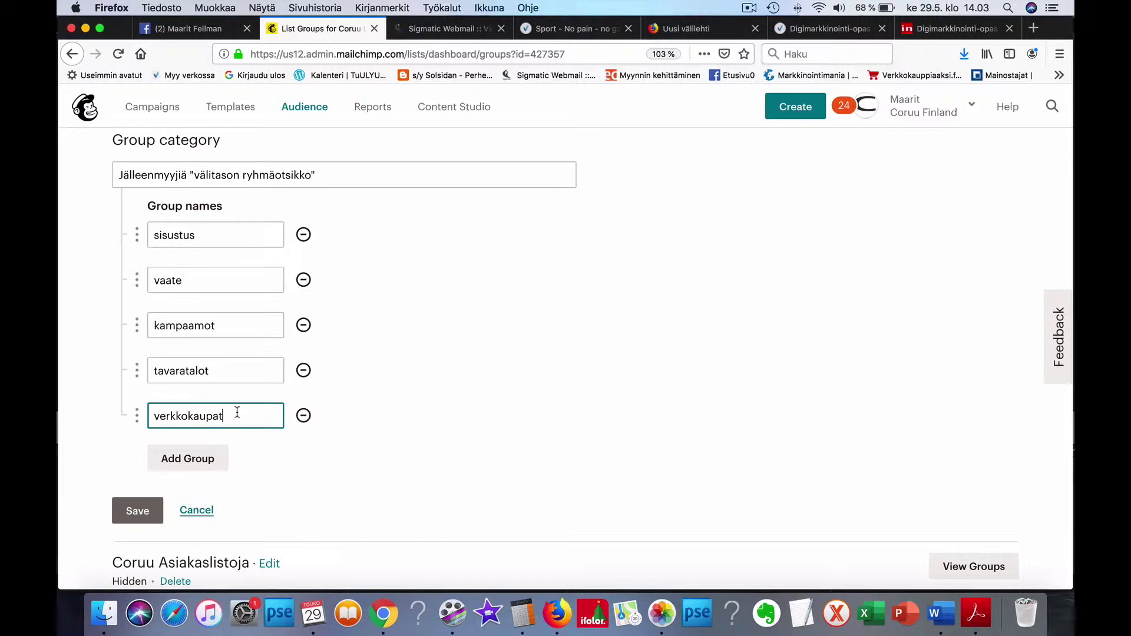
{"action": "left_click", "coordinate": [134, 511]}
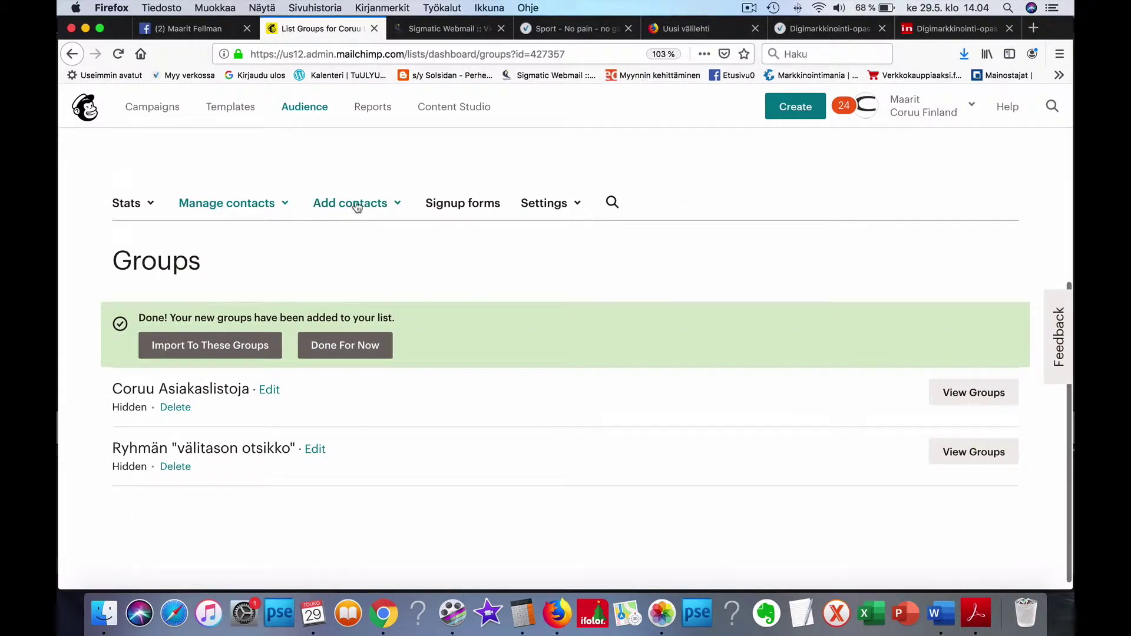
Step: Return through Audience > View audiences to the Coruu Uutiskirje contacts table
{"action": "left_click", "coordinate": [312, 108]}
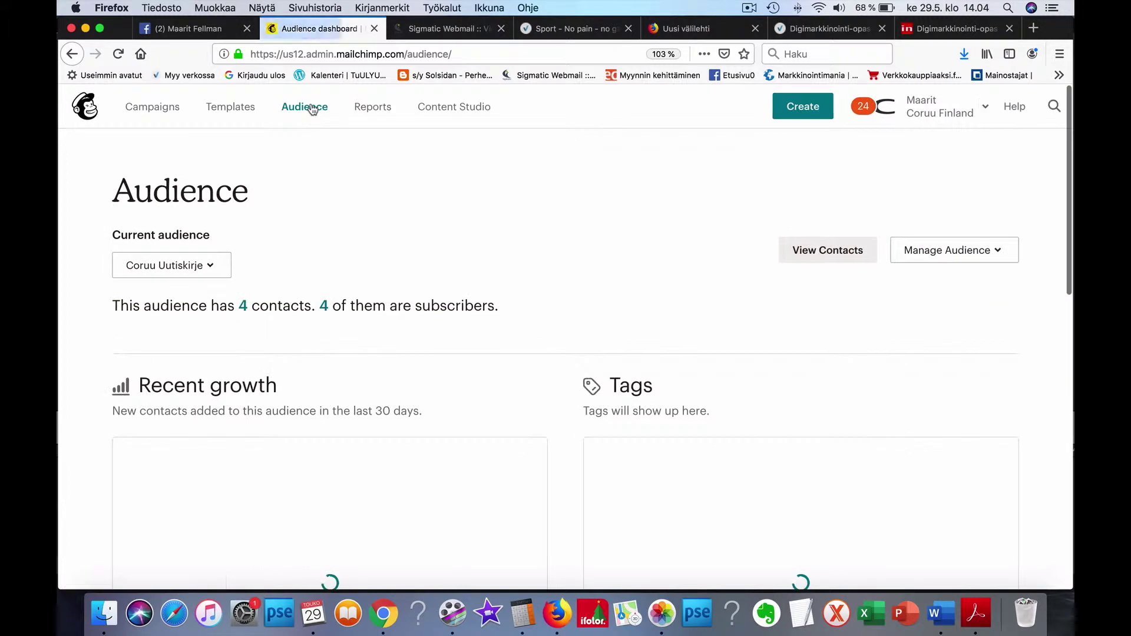
{"action": "left_click", "coordinate": [972, 252]}
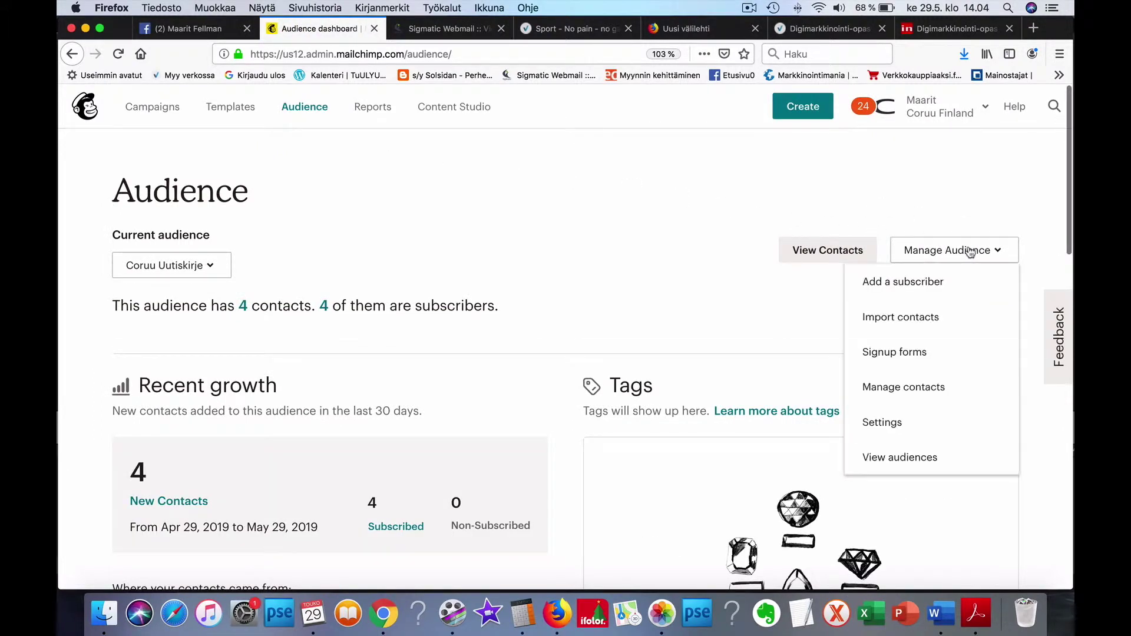
{"action": "left_click", "coordinate": [928, 456]}
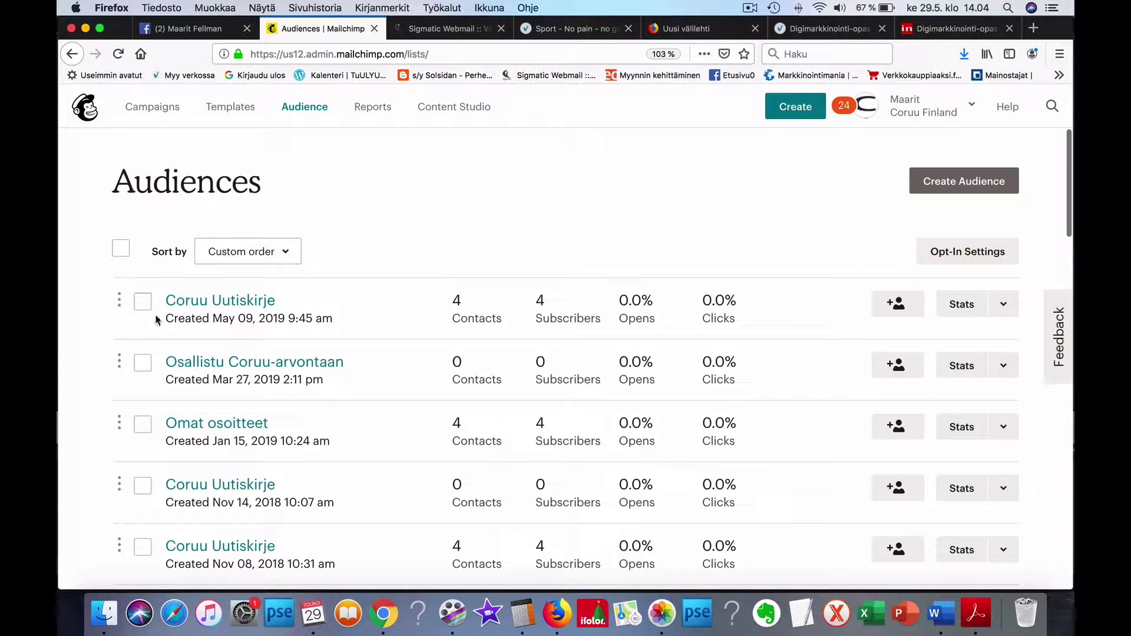
{"action": "left_click", "coordinate": [213, 301]}
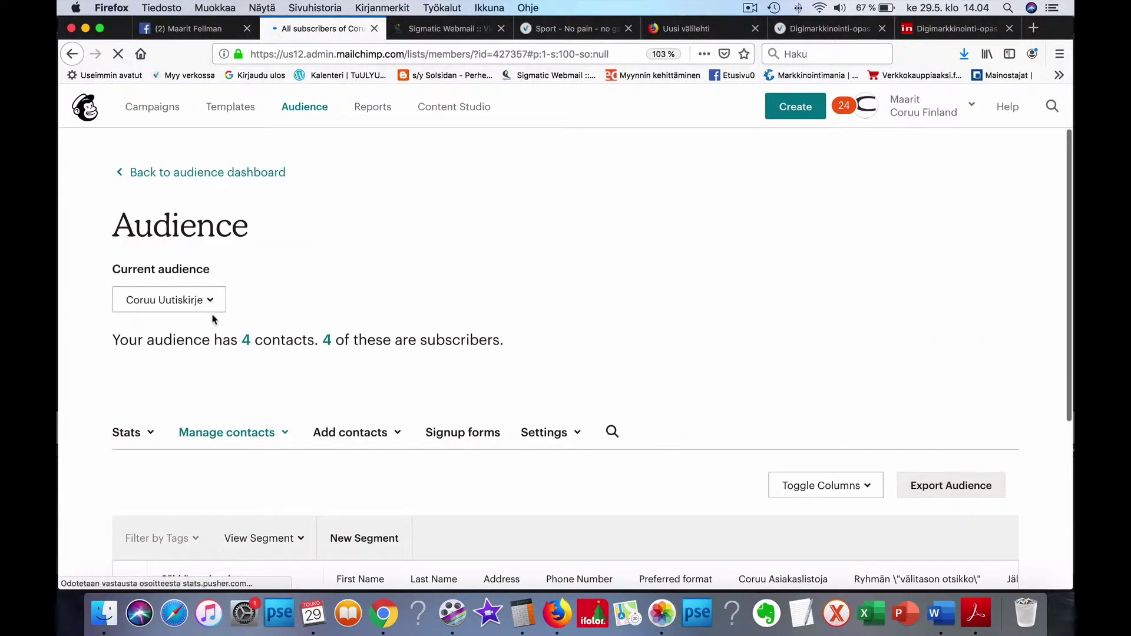
{"action": "scroll", "coordinate": [214, 317], "scroll_direction": "down", "scroll_amount": 1}
{"action": "scroll", "coordinate": [214, 320], "scroll_direction": "down", "scroll_amount": 1}
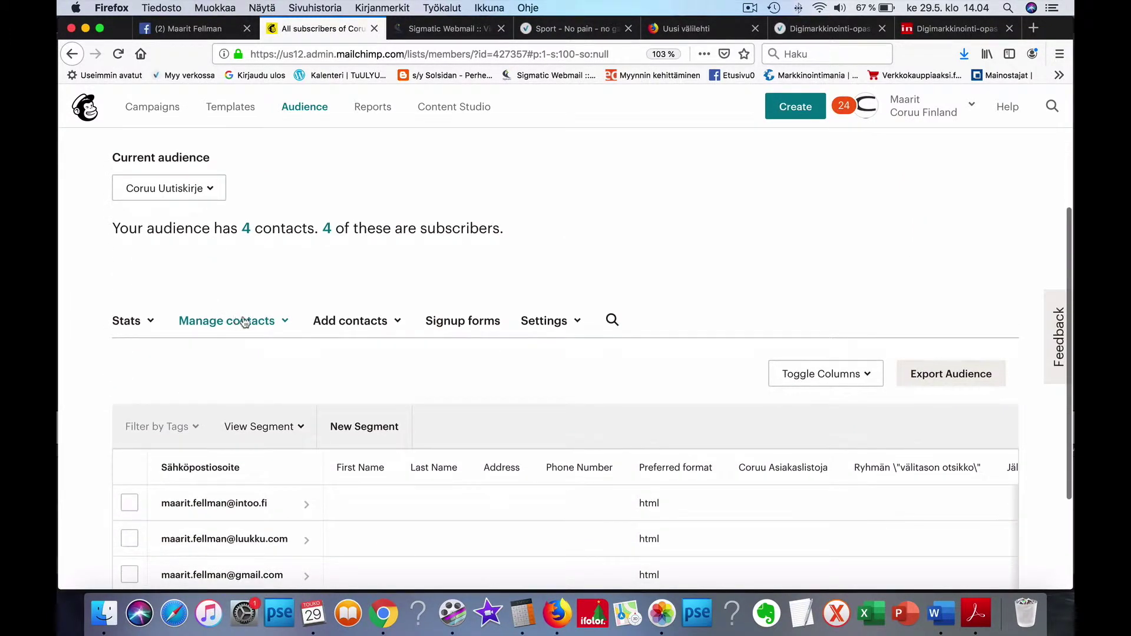
{"action": "left_click", "coordinate": [233, 322]}
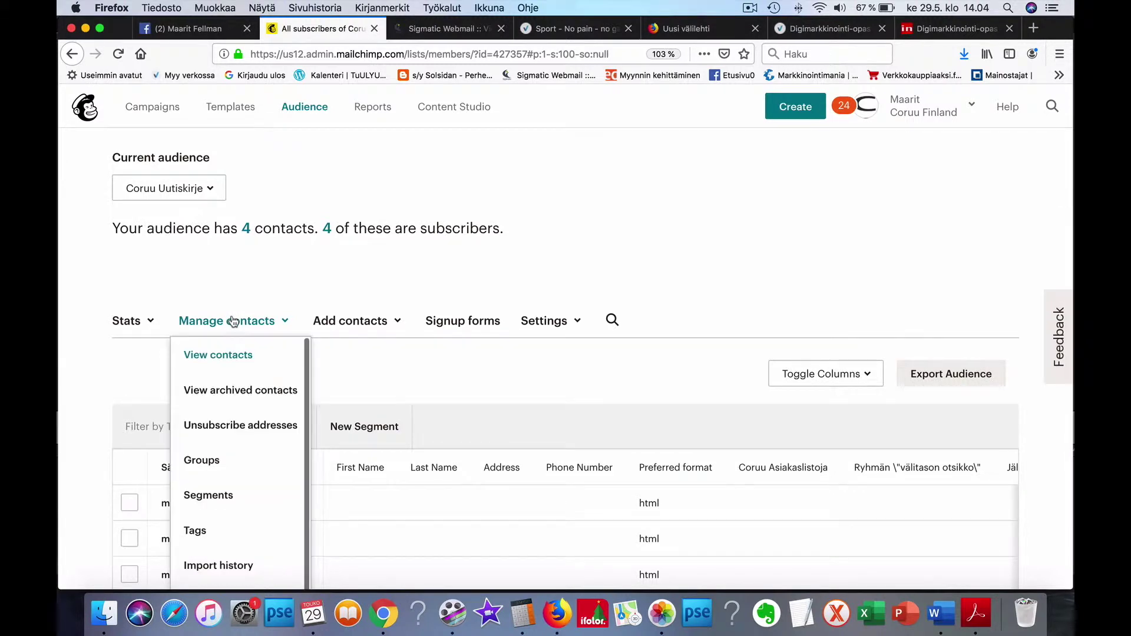
{"action": "scroll", "coordinate": [230, 322], "scroll_direction": "down", "scroll_amount": 2}
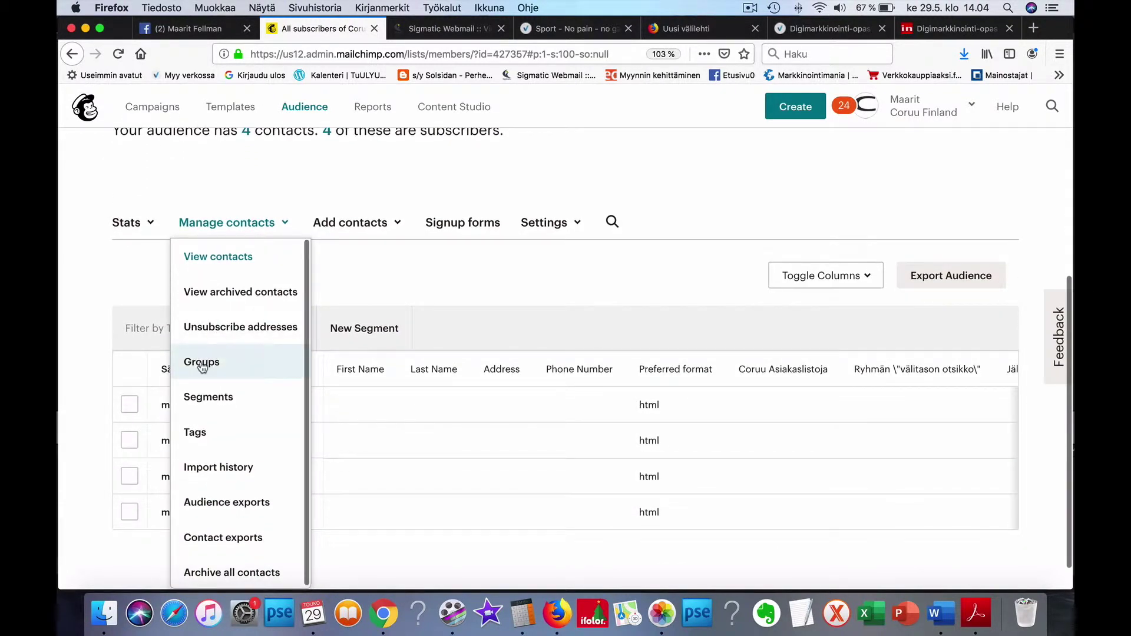
Step: Open the Groups page and expand the Jälleenmyyjiä, Ryhmän "välitason otsikko" and Coruu Asiakaslistoja categories
{"action": "left_click", "coordinate": [203, 364]}
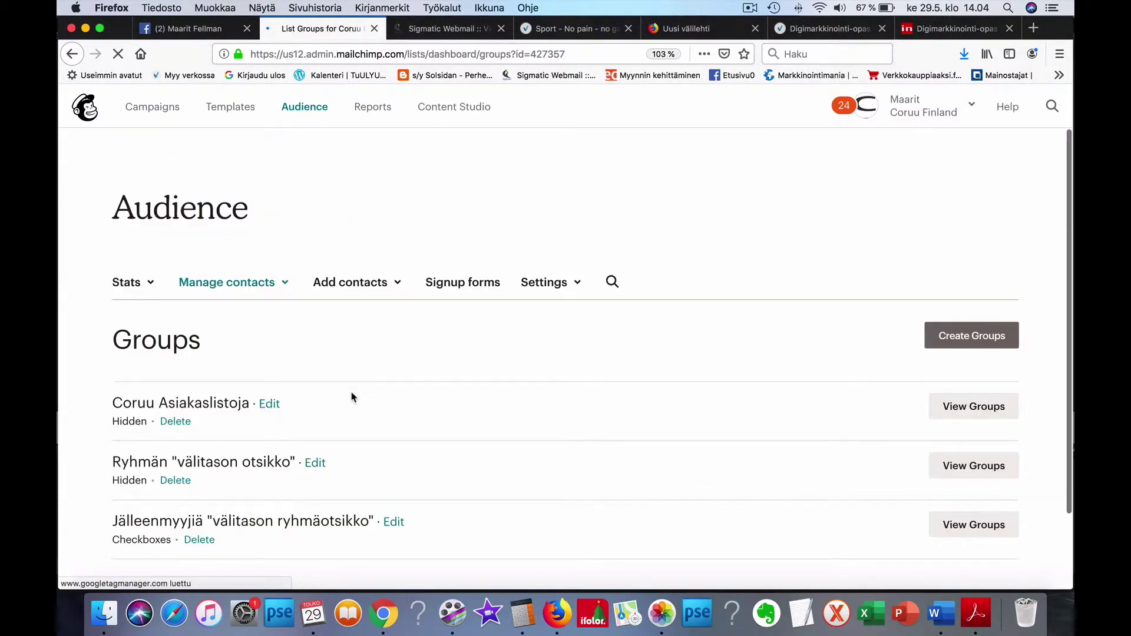
{"action": "scroll", "coordinate": [390, 399], "scroll_direction": "down", "scroll_amount": 1}
{"action": "scroll", "coordinate": [389, 396], "scroll_direction": "down", "scroll_amount": 1}
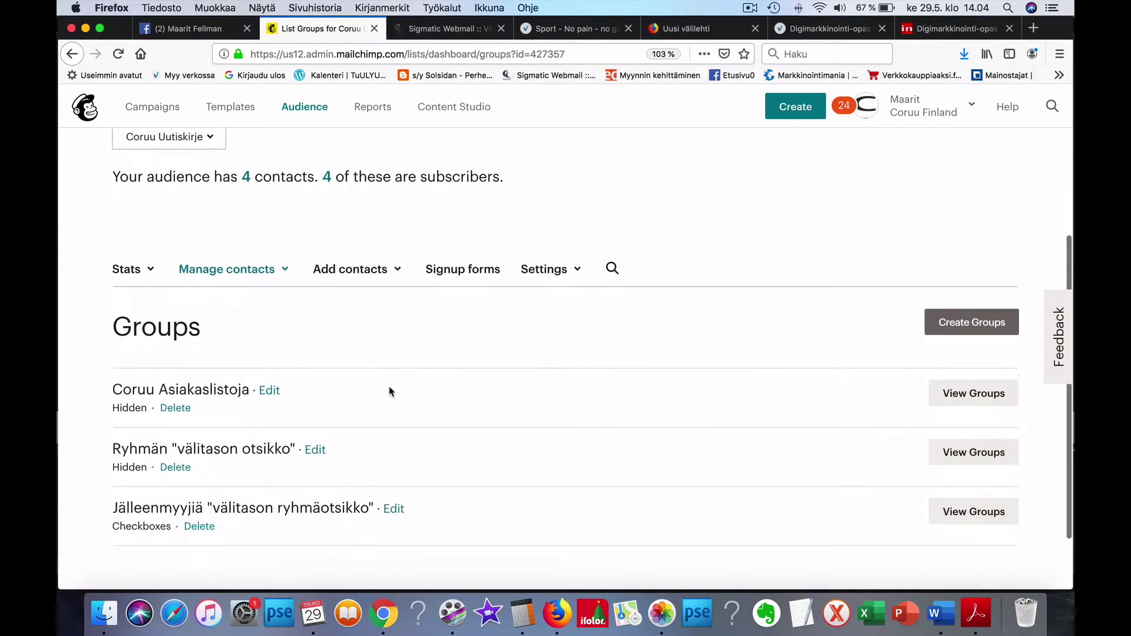
{"action": "scroll", "coordinate": [390, 386], "scroll_direction": "down", "scroll_amount": 1}
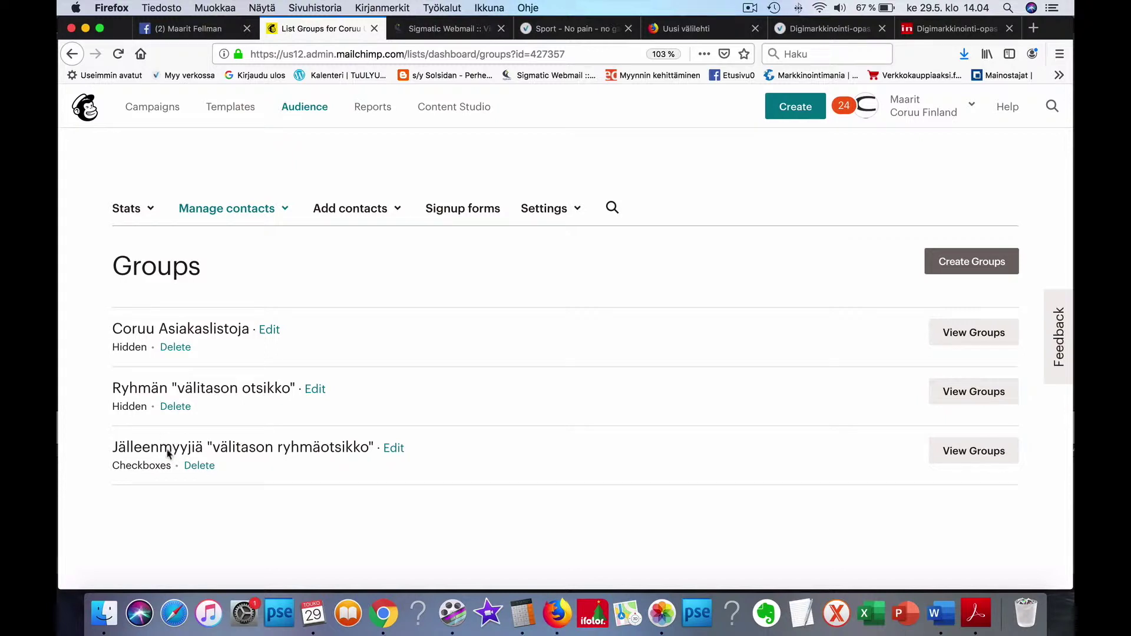
{"action": "left_click", "coordinate": [960, 452]}
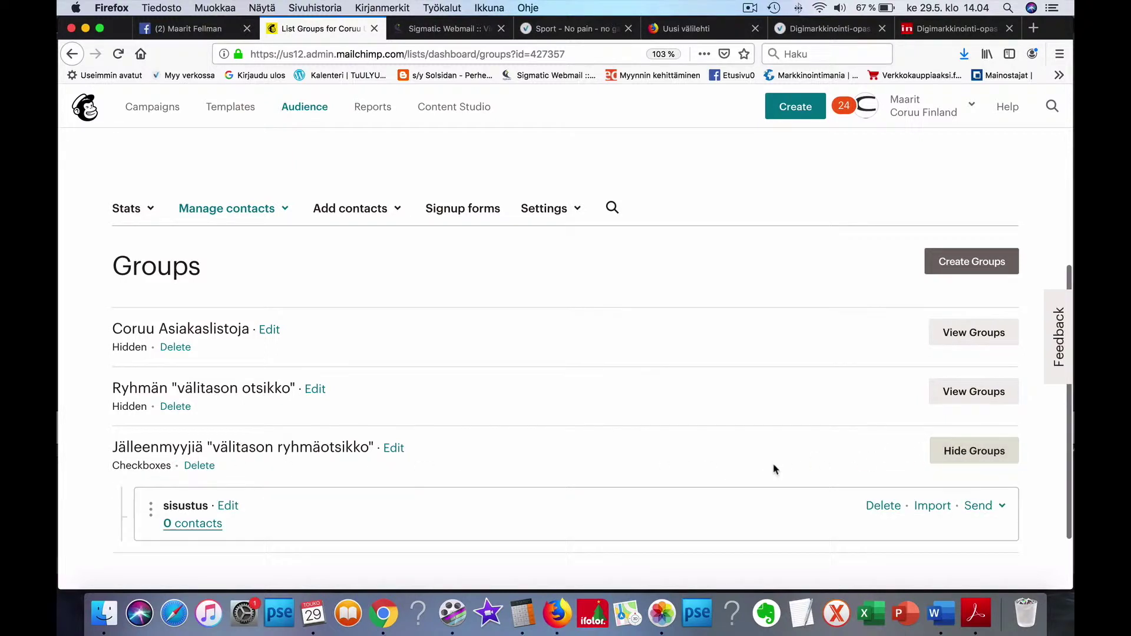
{"action": "scroll", "coordinate": [776, 467], "scroll_direction": "down", "scroll_amount": 3}
{"action": "scroll", "coordinate": [775, 467], "scroll_direction": "down", "scroll_amount": 3}
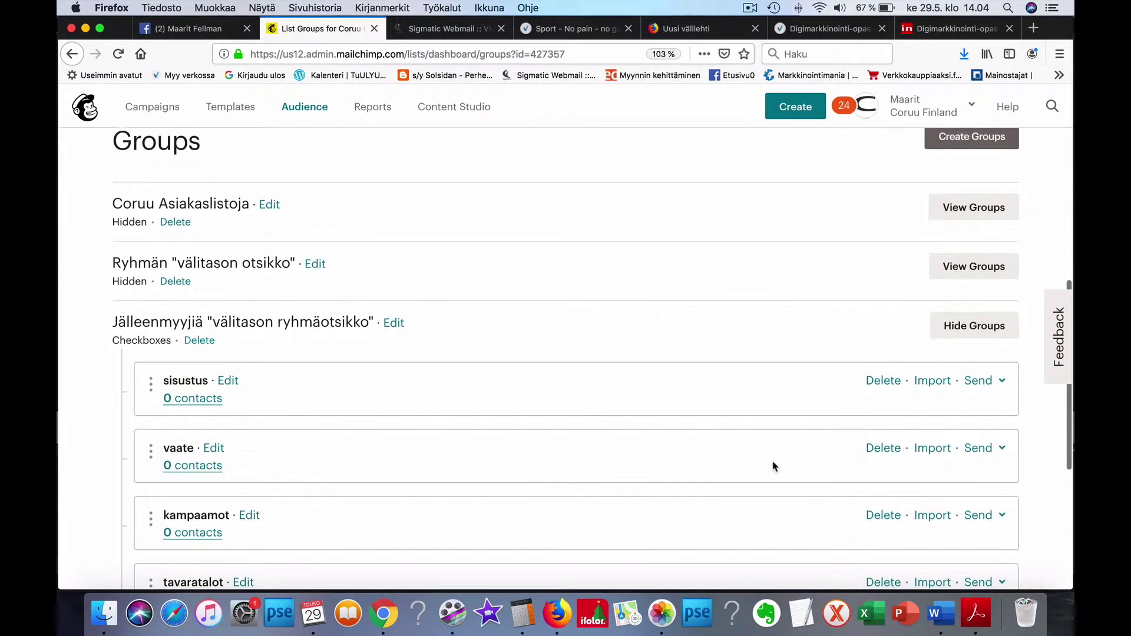
{"action": "scroll", "coordinate": [775, 468], "scroll_direction": "up", "scroll_amount": 4}
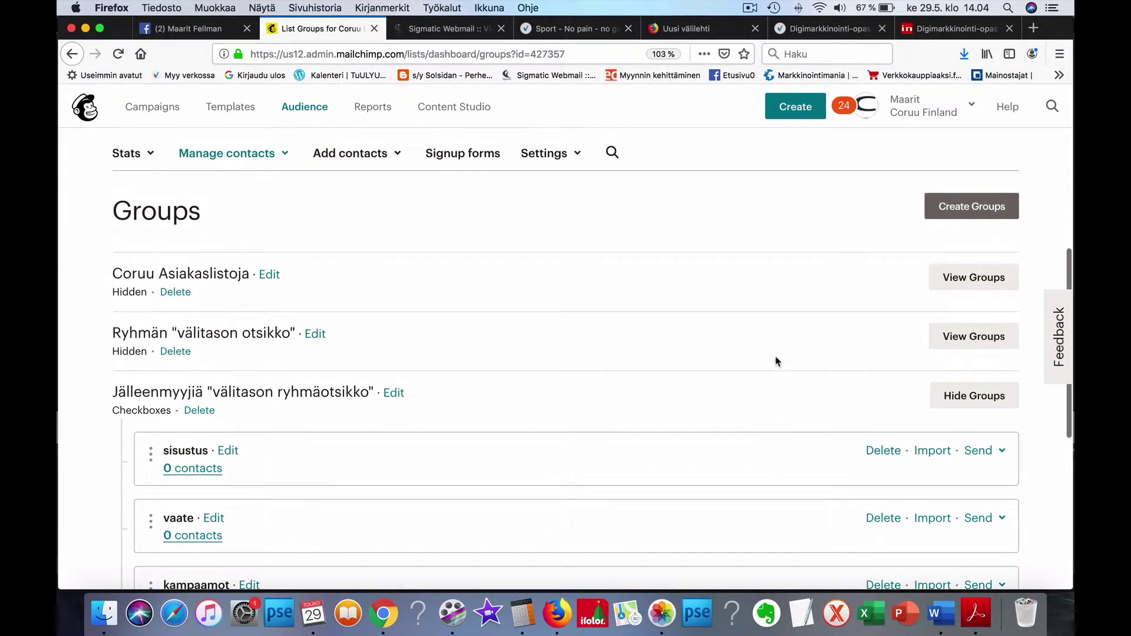
{"action": "left_click", "coordinate": [982, 338]}
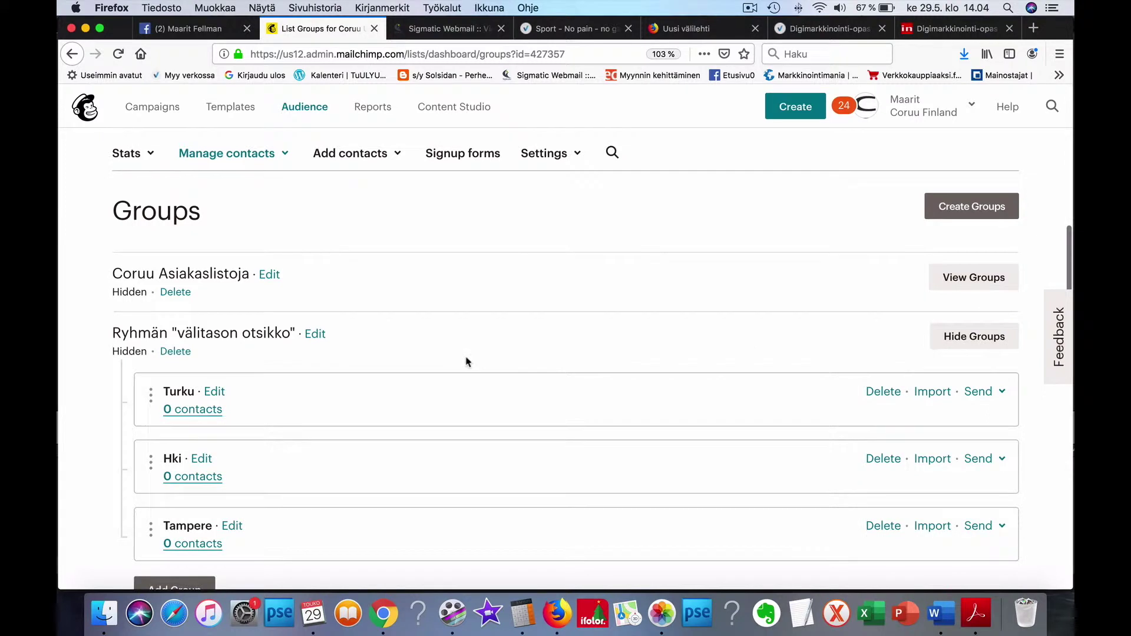
{"action": "scroll", "coordinate": [467, 362], "scroll_direction": "down", "scroll_amount": 3}
{"action": "scroll", "coordinate": [467, 362], "scroll_direction": "up", "scroll_amount": 3}
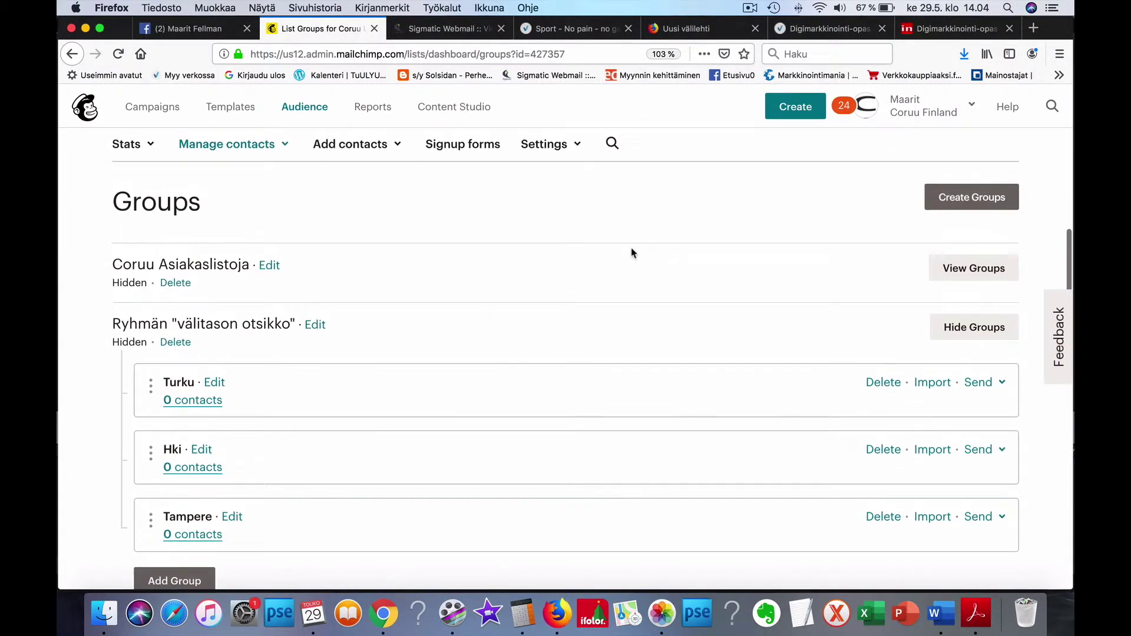
{"action": "left_click", "coordinate": [981, 267]}
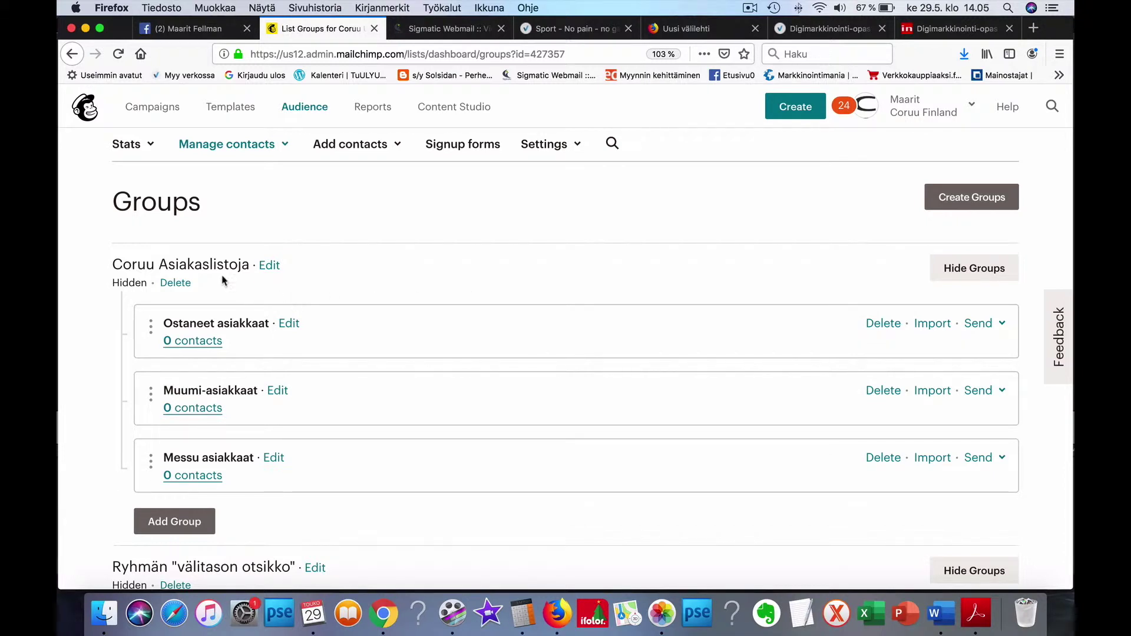
Step: Scroll down to the reseller groups and start an import into sisustus
{"action": "scroll", "coordinate": [225, 280], "scroll_direction": "down", "scroll_amount": 2}
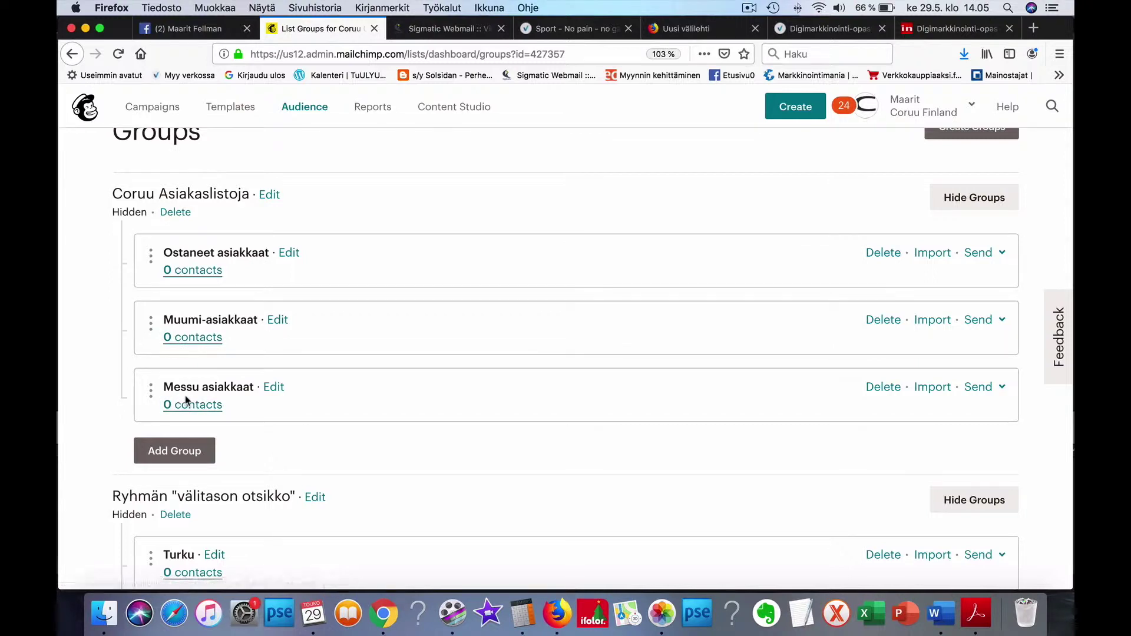
{"action": "scroll", "coordinate": [186, 400], "scroll_direction": "down", "scroll_amount": 1}
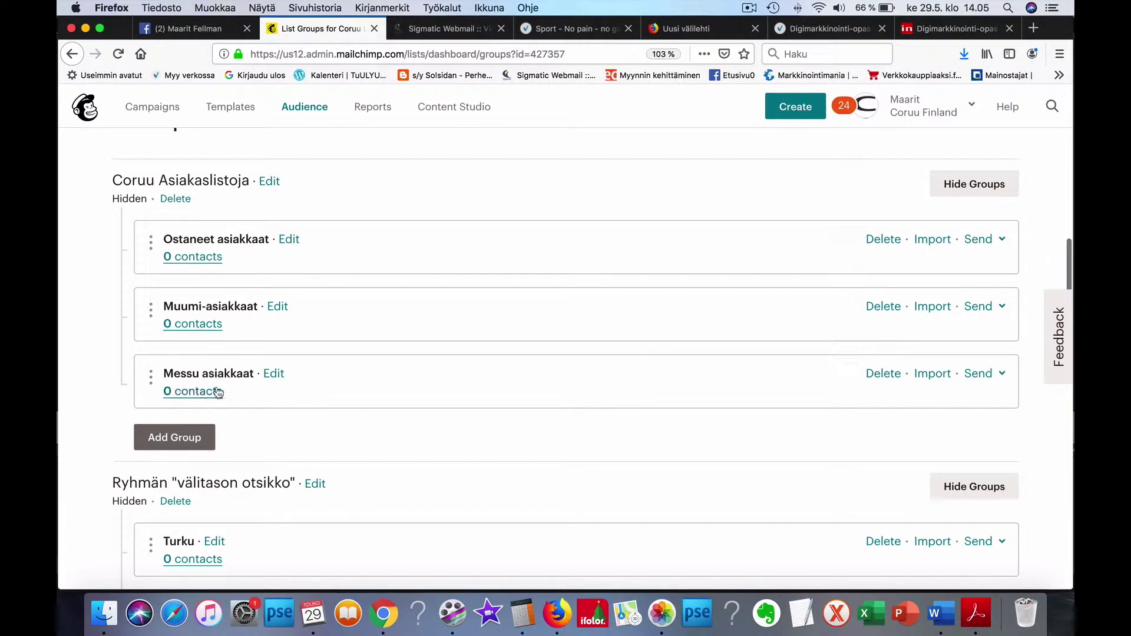
{"action": "scroll", "coordinate": [293, 391], "scroll_direction": "down", "scroll_amount": 5}
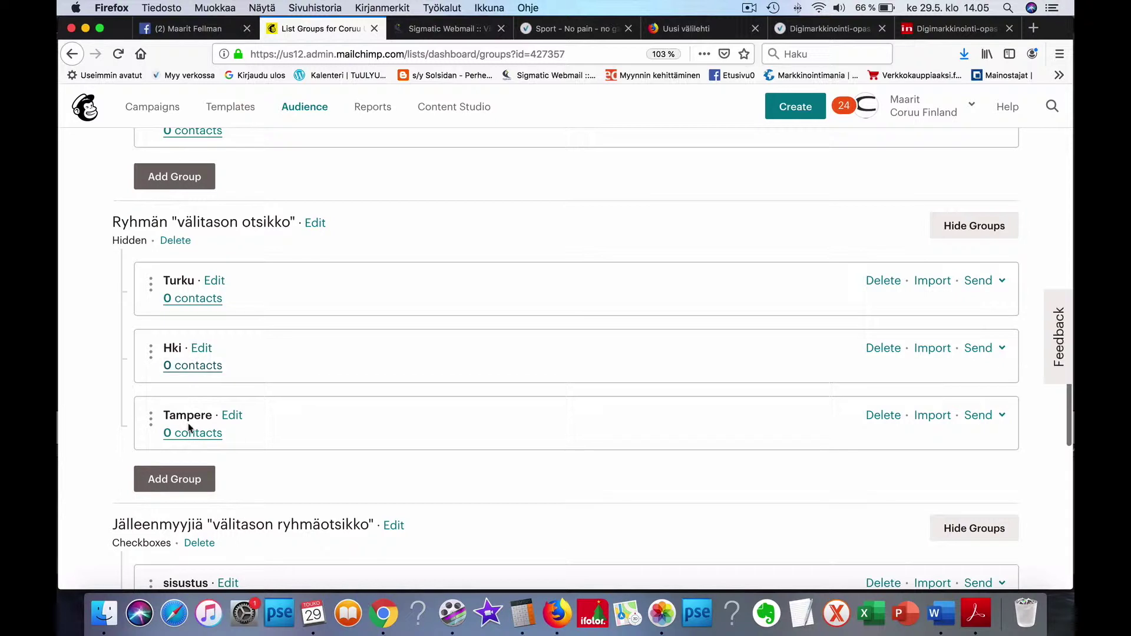
{"action": "scroll", "coordinate": [312, 422], "scroll_direction": "down", "scroll_amount": 5}
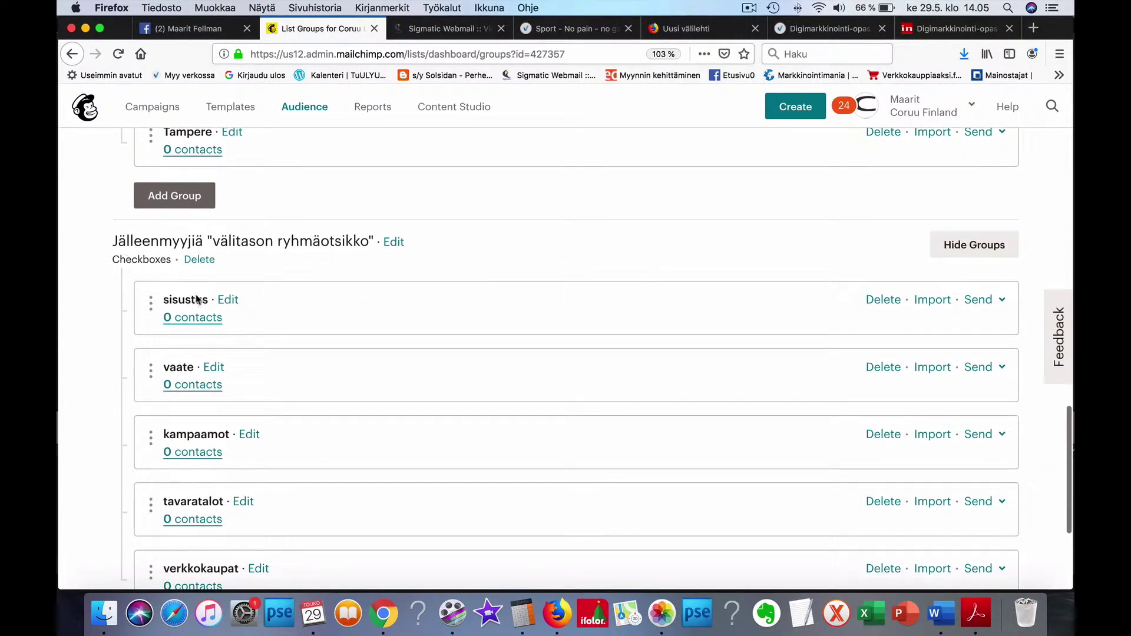
{"action": "scroll", "coordinate": [198, 299], "scroll_direction": "down", "scroll_amount": 2}
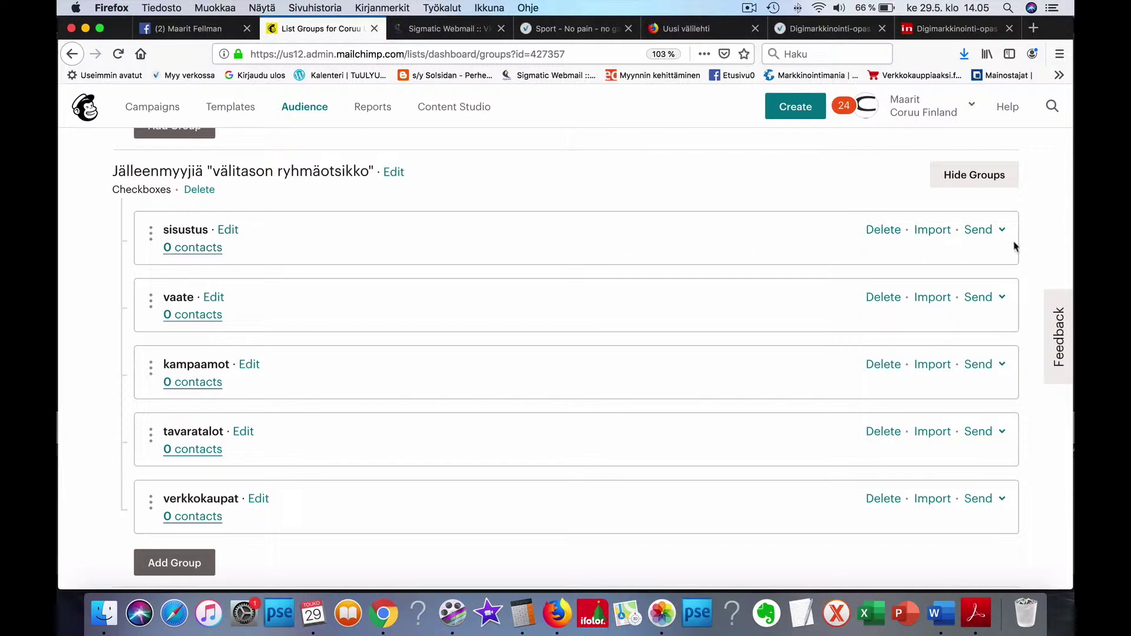
{"action": "left_click", "coordinate": [937, 233]}
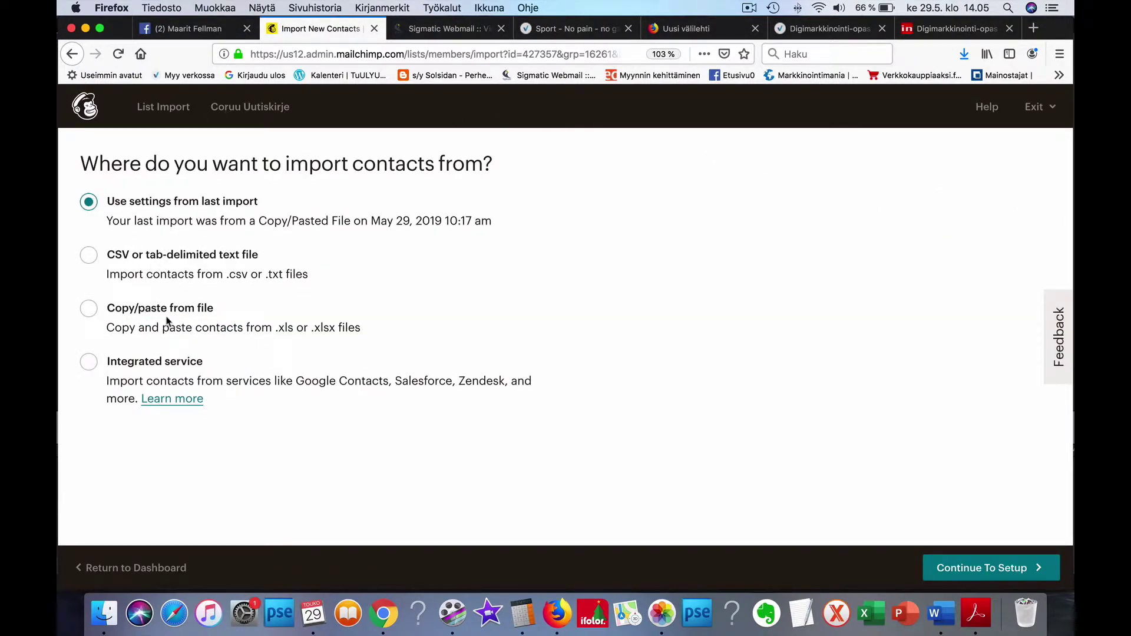
Step: Paste two subscriber e-mail addresses via Copy/paste import, accepting the possible billing-plan upgrade
{"action": "left_click", "coordinate": [89, 310]}
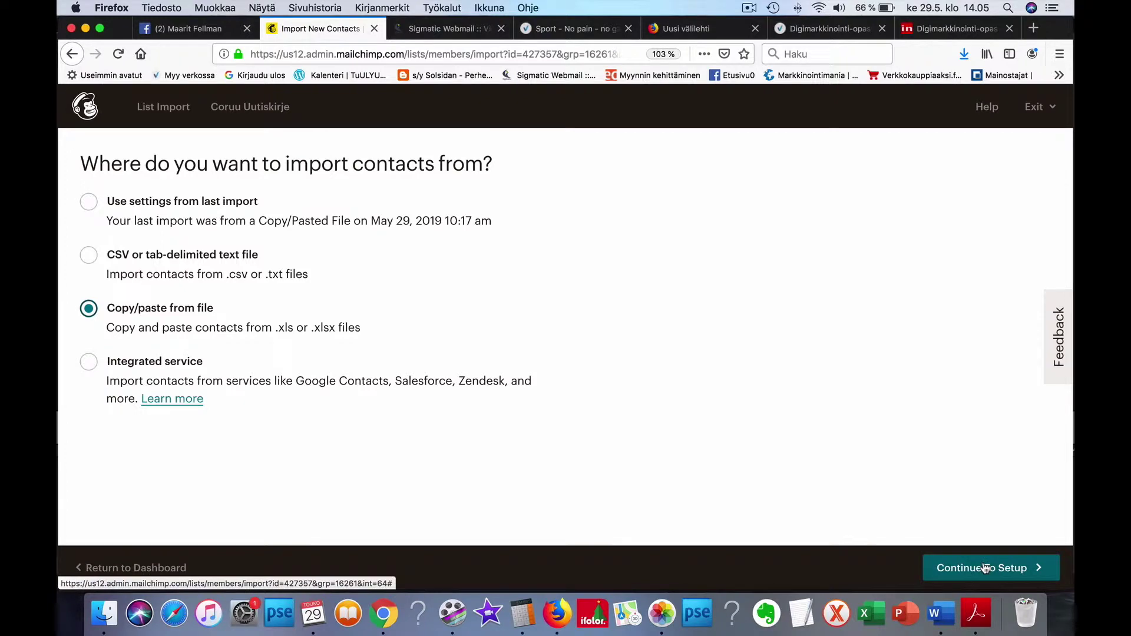
{"action": "left_click", "coordinate": [986, 568]}
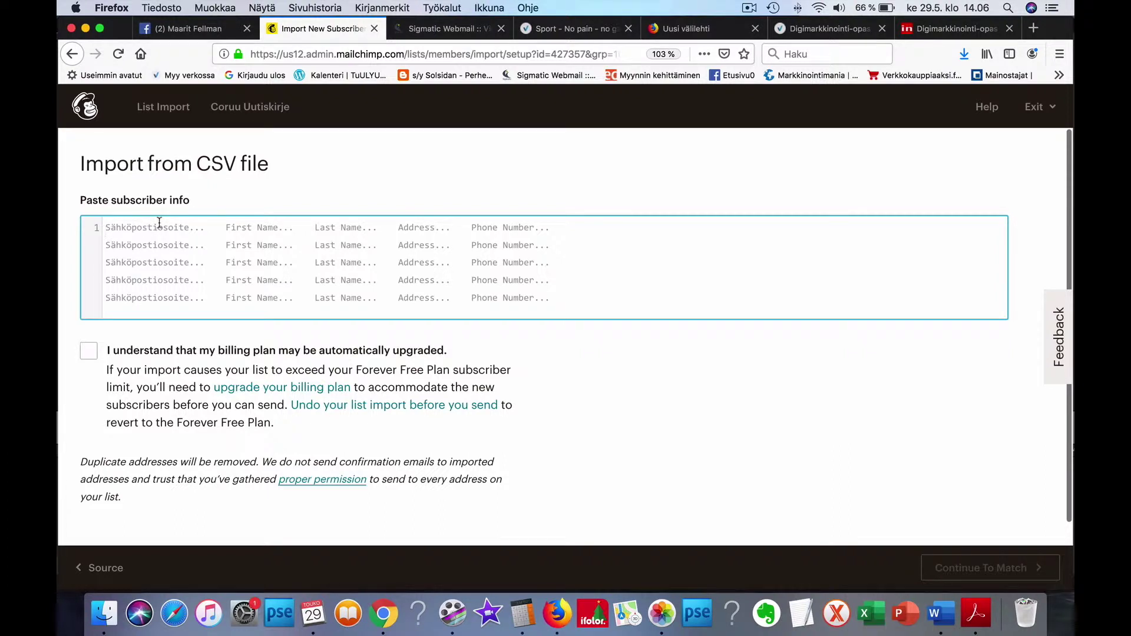
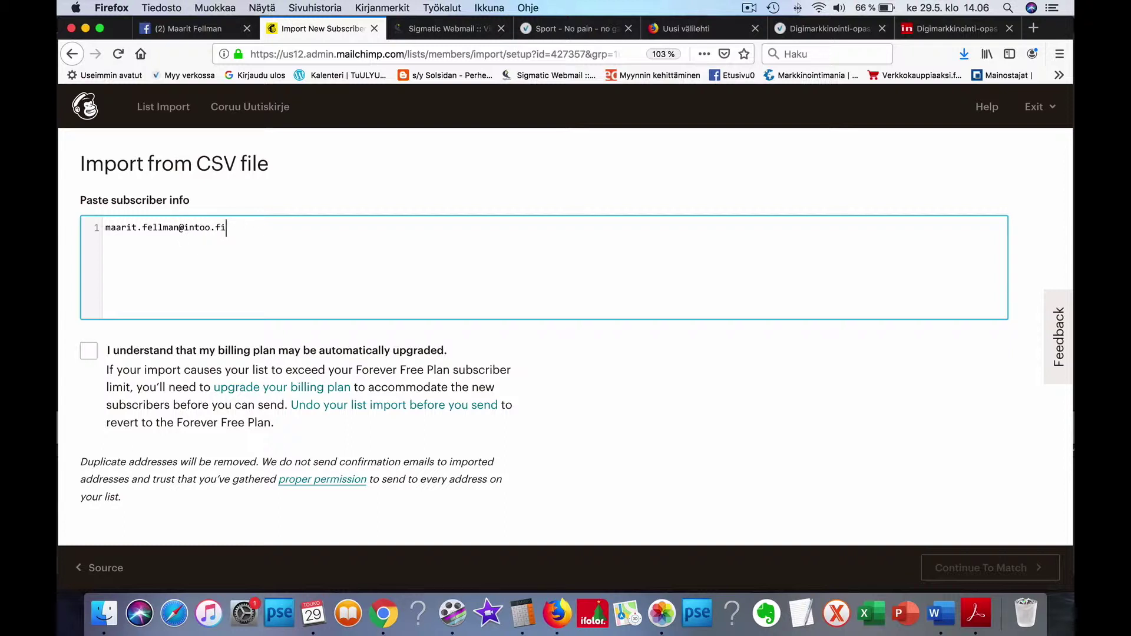
{"action": "left_click", "coordinate": [88, 352]}
{"action": "scroll", "coordinate": [766, 459], "scroll_direction": "down", "scroll_amount": 1}
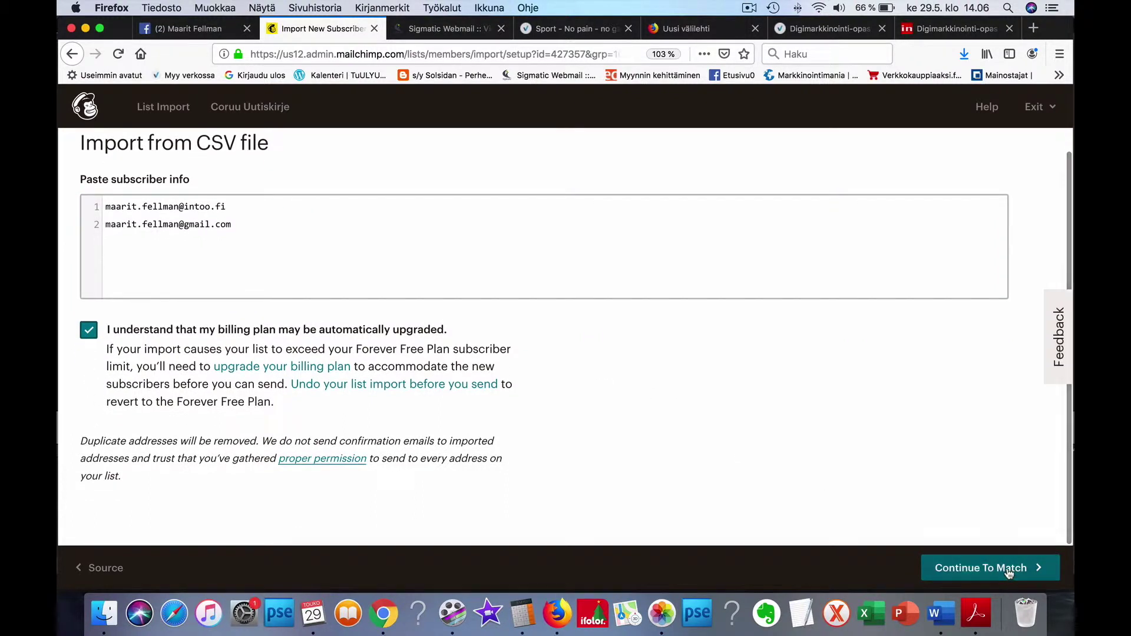
{"action": "left_click", "coordinate": [984, 567]}
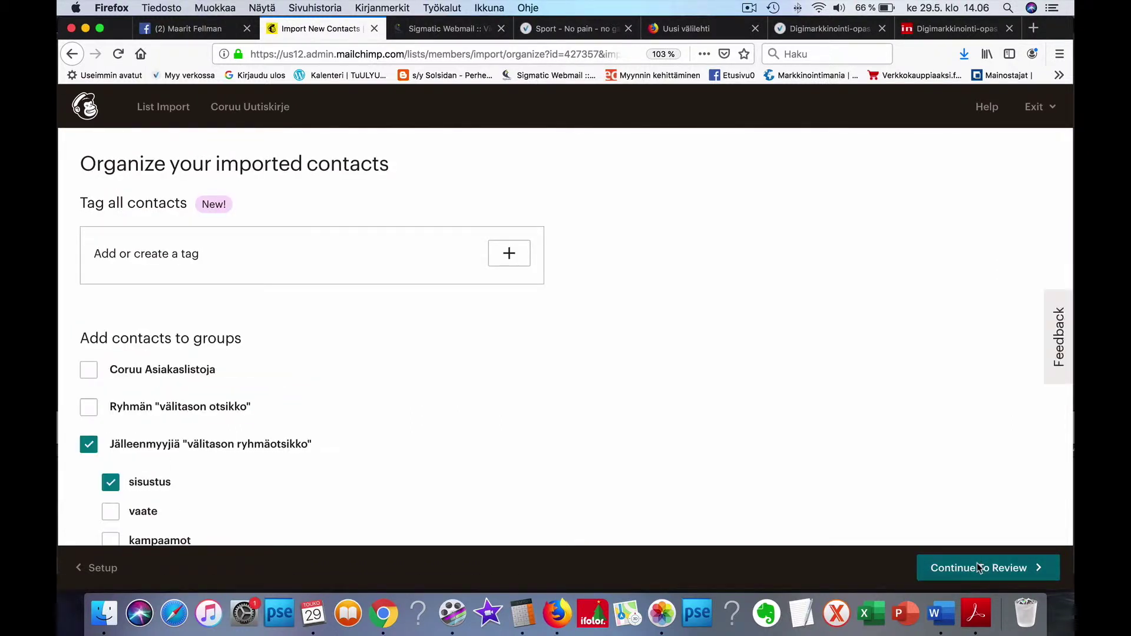
Step: Leave only the sisustus reseller group ticked for the import under Jälleenmyyjiä, status Subscribed
{"action": "scroll", "coordinate": [585, 367], "scroll_direction": "down", "scroll_amount": 2}
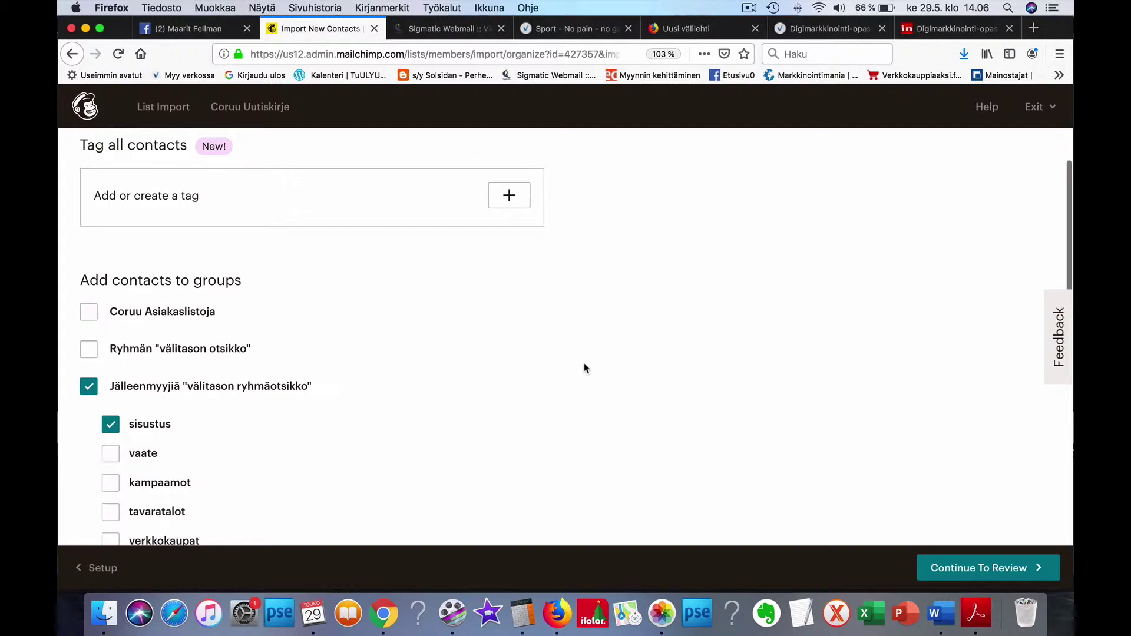
{"action": "scroll", "coordinate": [583, 369], "scroll_direction": "down", "scroll_amount": 3}
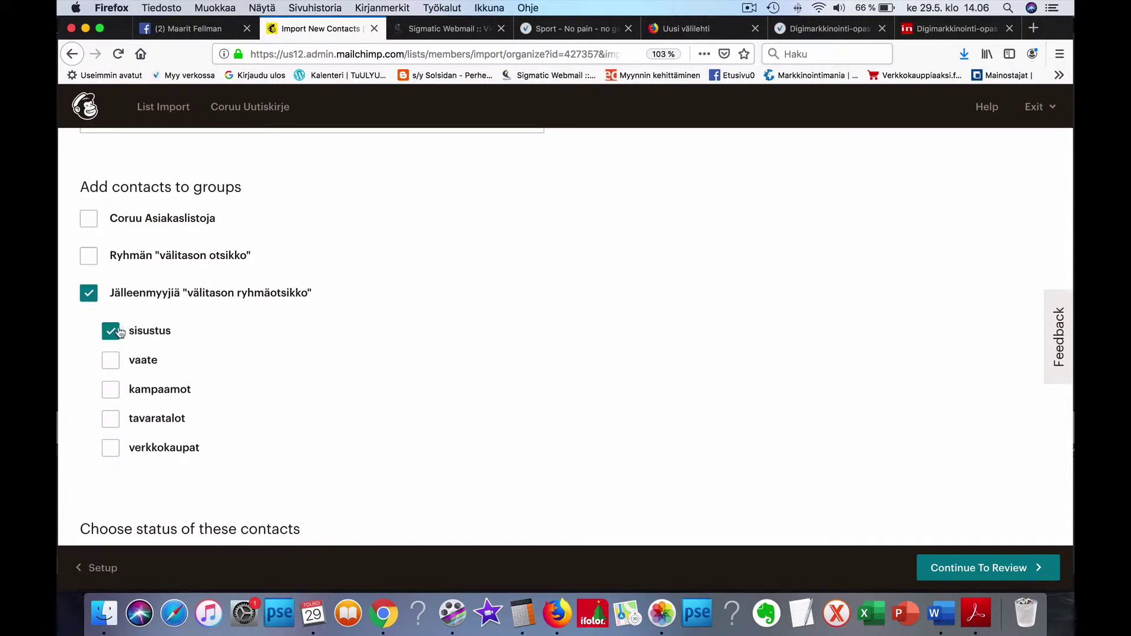
{"action": "left_click", "coordinate": [114, 394]}
{"action": "left_click", "coordinate": [112, 334]}
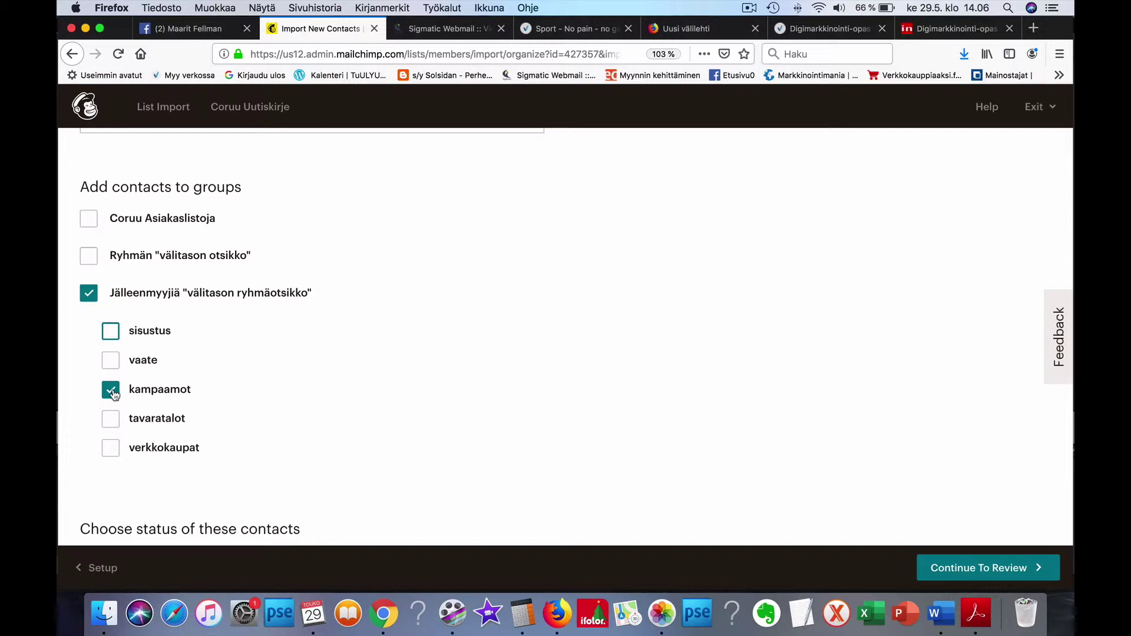
{"action": "left_click", "coordinate": [114, 362]}
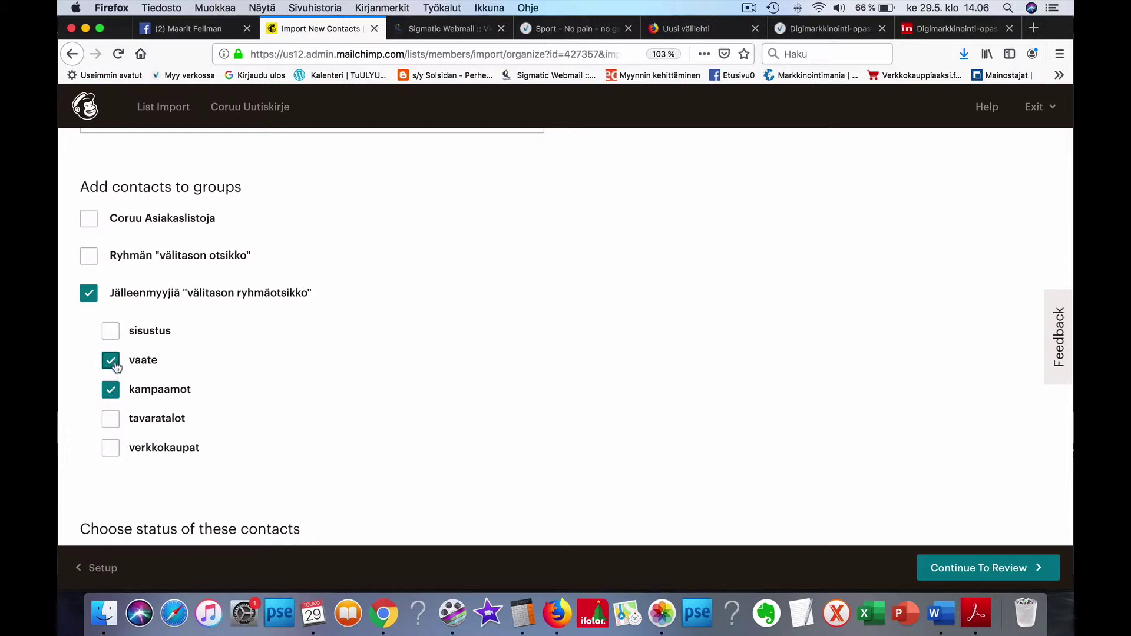
{"action": "left_click", "coordinate": [111, 332]}
{"action": "left_click", "coordinate": [111, 360]}
{"action": "left_click", "coordinate": [110, 386]}
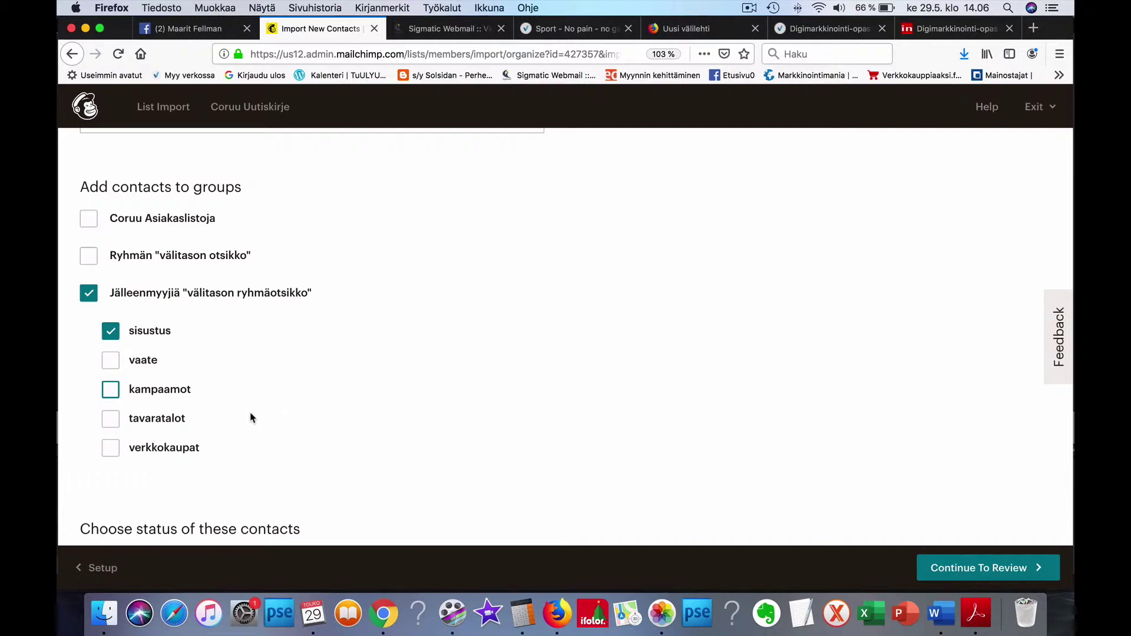
Step: Review and run the import; both 2 e-mails turn out to be already in the audience
{"action": "scroll", "coordinate": [322, 419], "scroll_direction": "down", "scroll_amount": 2}
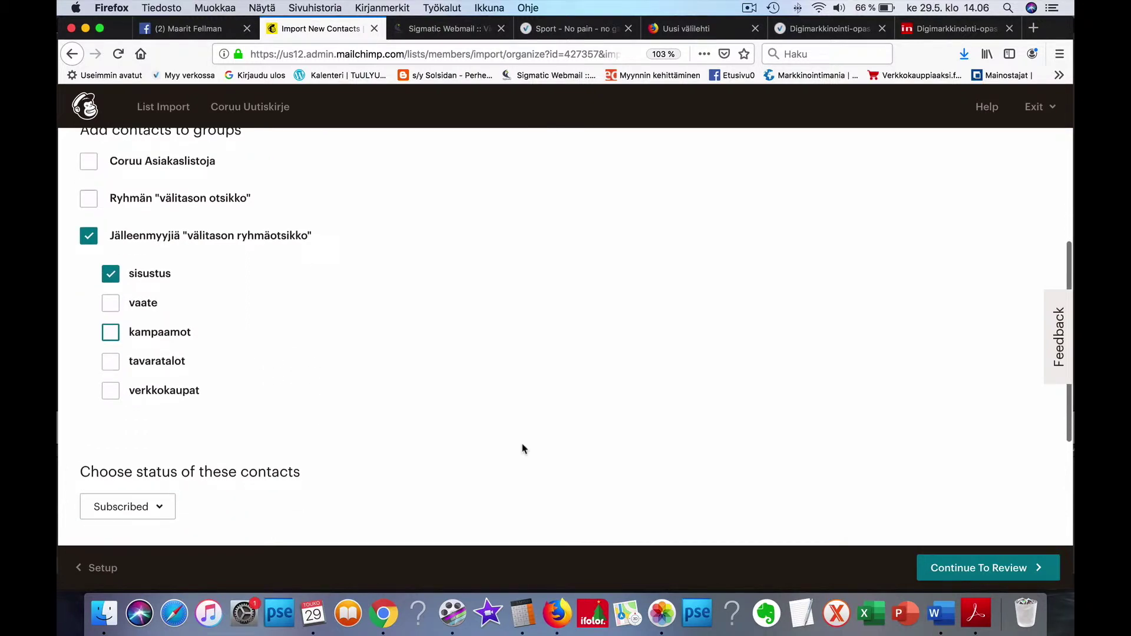
{"action": "left_click", "coordinate": [970, 570]}
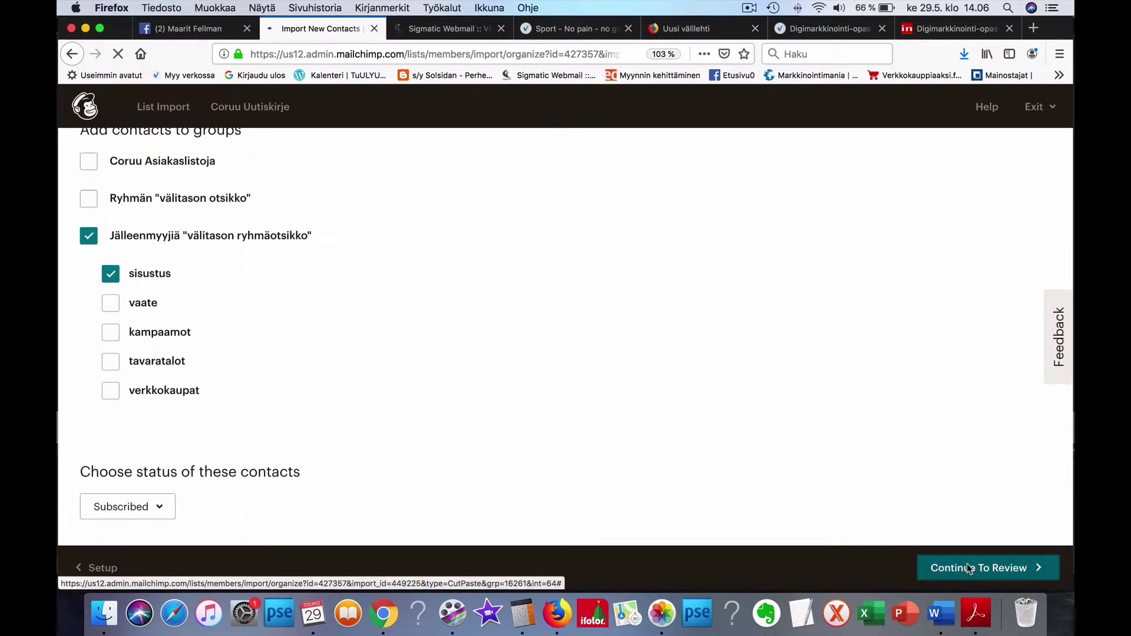
{"action": "scroll", "coordinate": [957, 507], "scroll_direction": "down", "scroll_amount": 3}
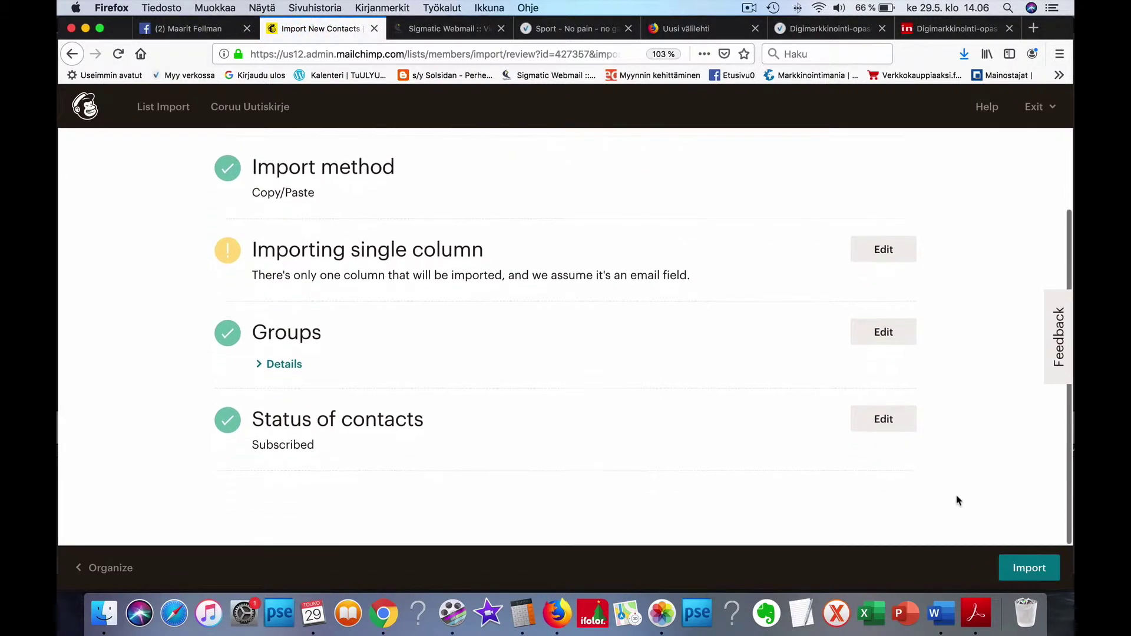
{"action": "left_click", "coordinate": [1031, 569]}
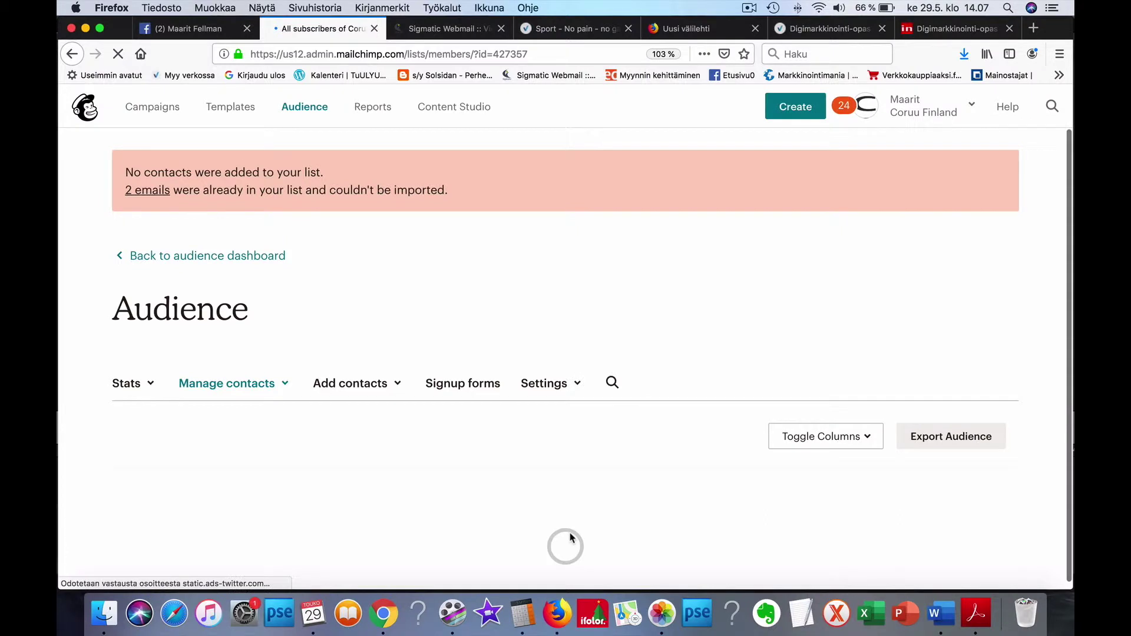
Step: Look over the audience's contacts table after the import added no one
{"action": "scroll", "coordinate": [575, 536], "scroll_direction": "down", "scroll_amount": 5}
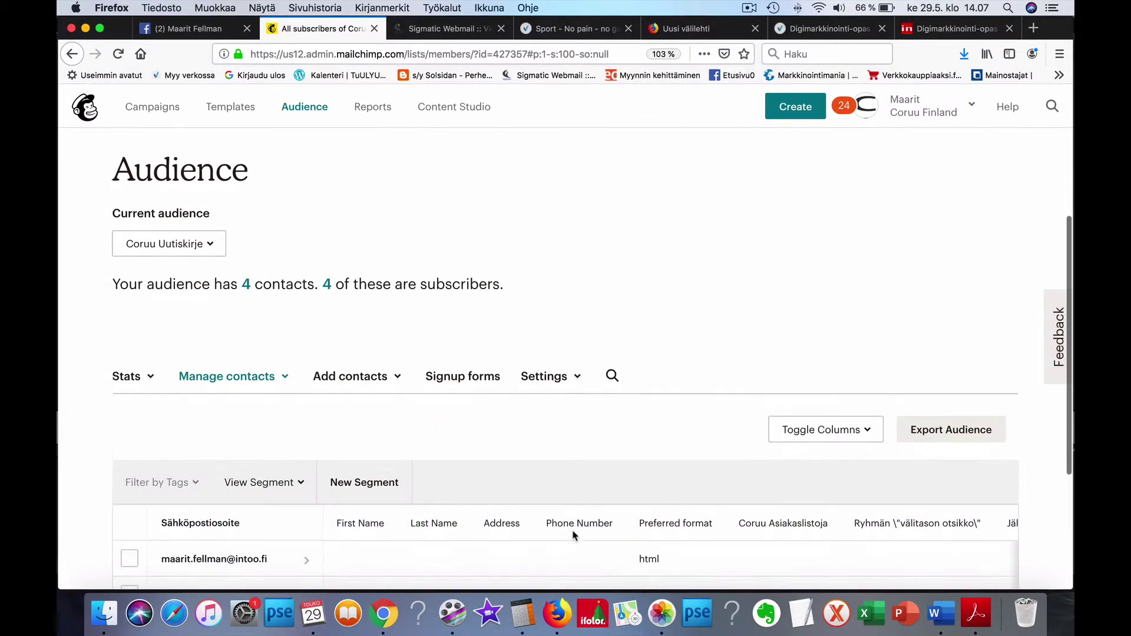
{"action": "scroll", "coordinate": [575, 537], "scroll_direction": "down", "scroll_amount": 1}
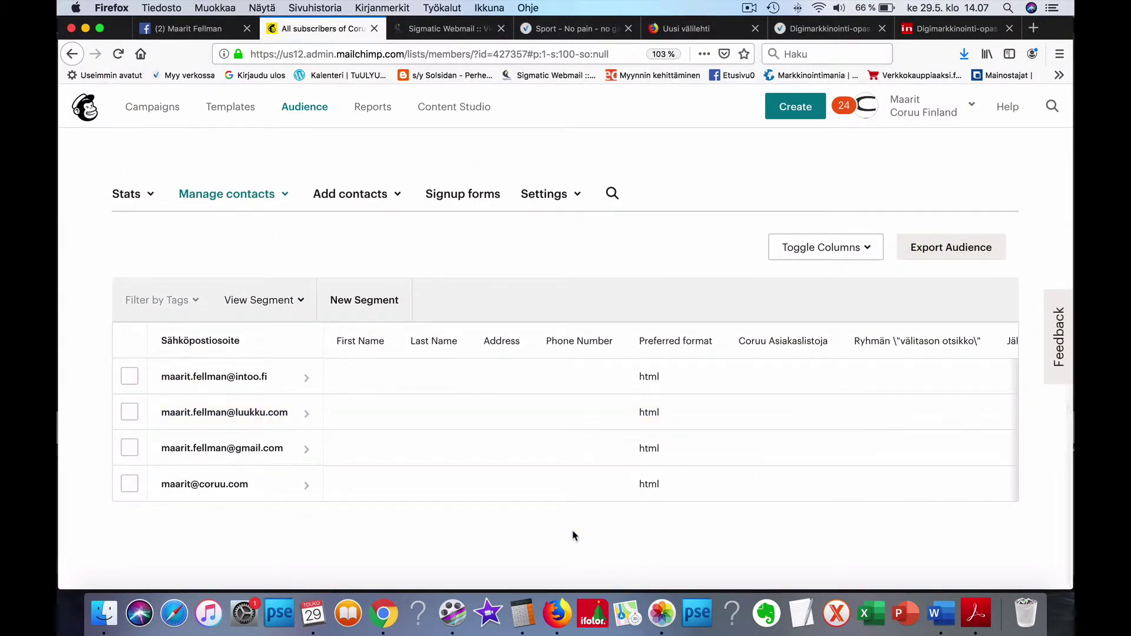
{"action": "scroll", "coordinate": [574, 536], "scroll_direction": "up", "scroll_amount": 2}
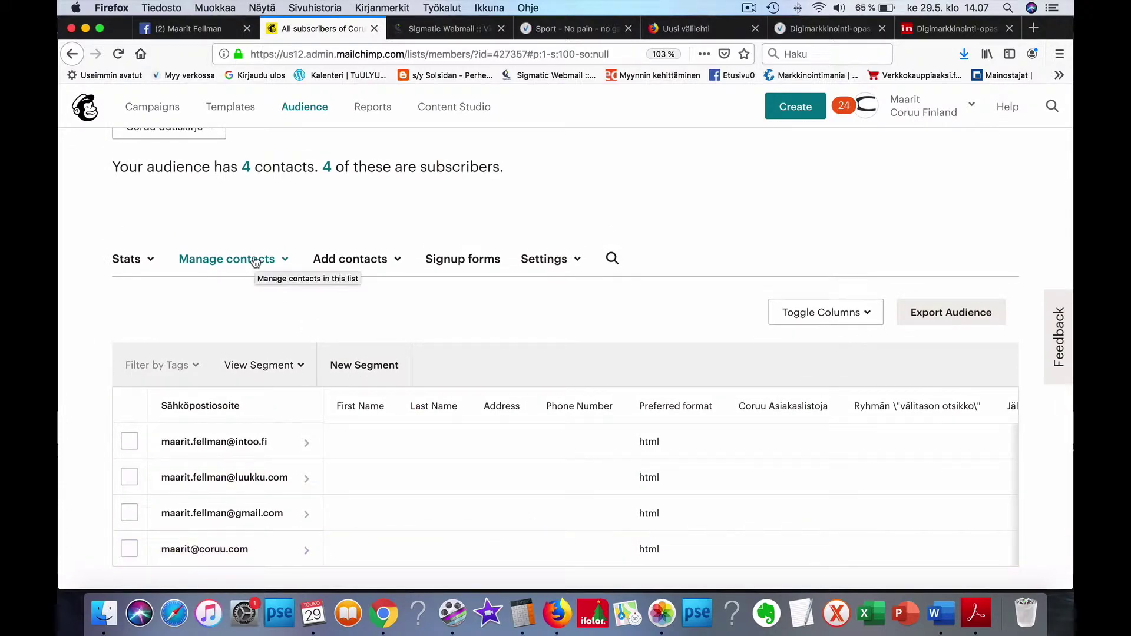
{"action": "scroll", "coordinate": [255, 262], "scroll_direction": "down", "scroll_amount": 1}
{"action": "scroll", "coordinate": [255, 262], "scroll_direction": "up", "scroll_amount": 5}
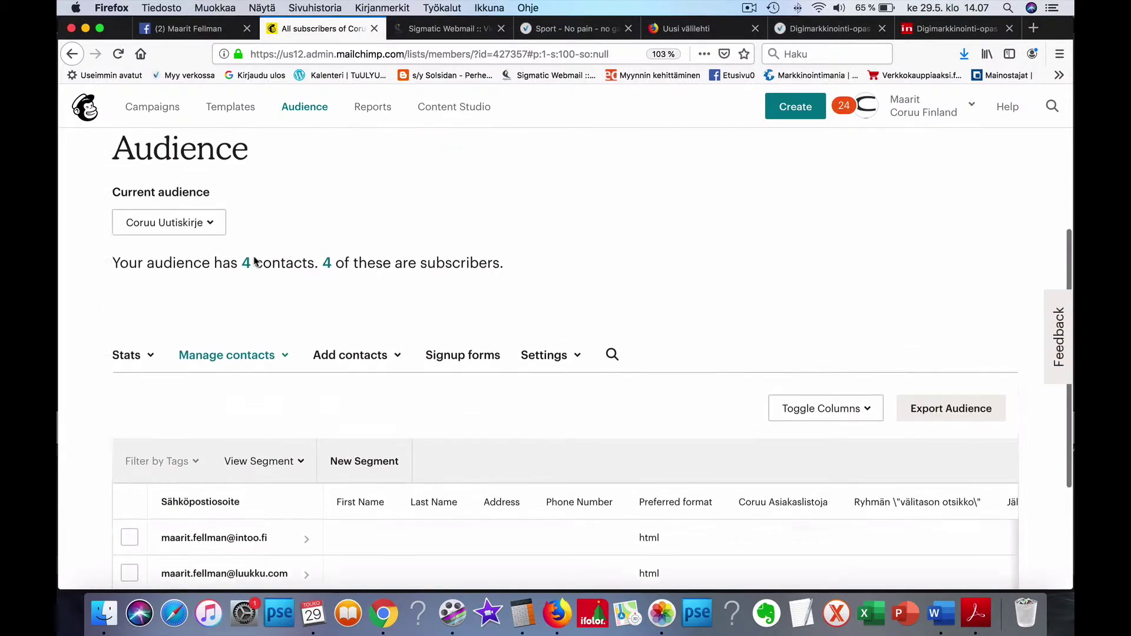
Step: From the audience dashboard, open Manage Audience > View audiences to list all audiences
{"action": "left_click", "coordinate": [319, 110]}
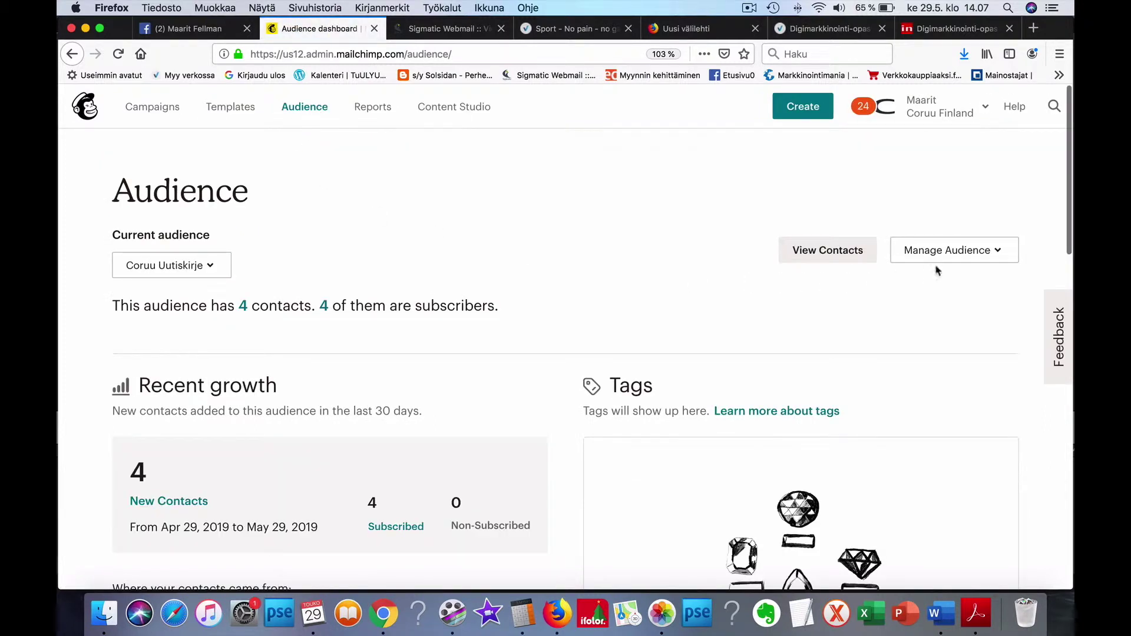
{"action": "left_click", "coordinate": [979, 253]}
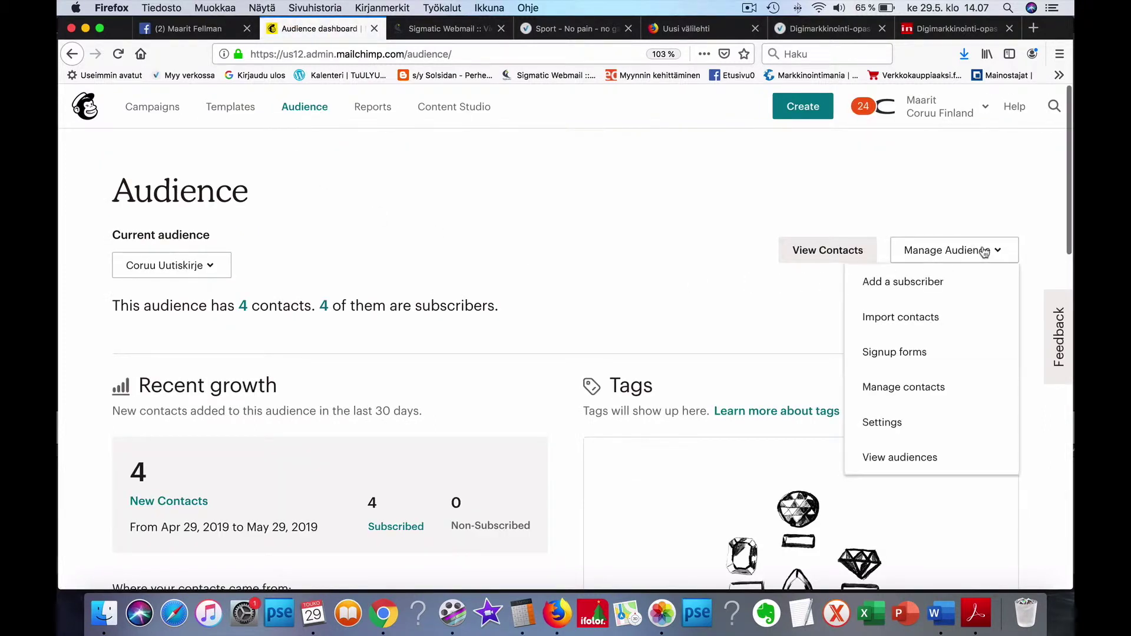
{"action": "left_click", "coordinate": [921, 455]}
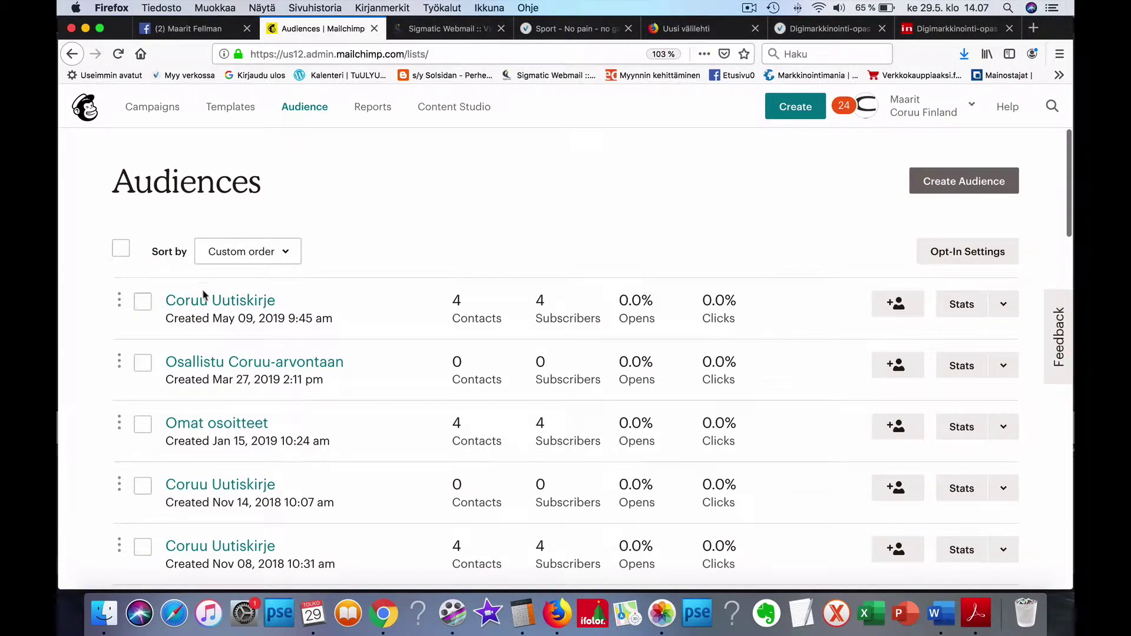
Step: Open the May 09 Coruu Uutiskirje audience's Groups page under Manage contacts
{"action": "left_click", "coordinate": [226, 301]}
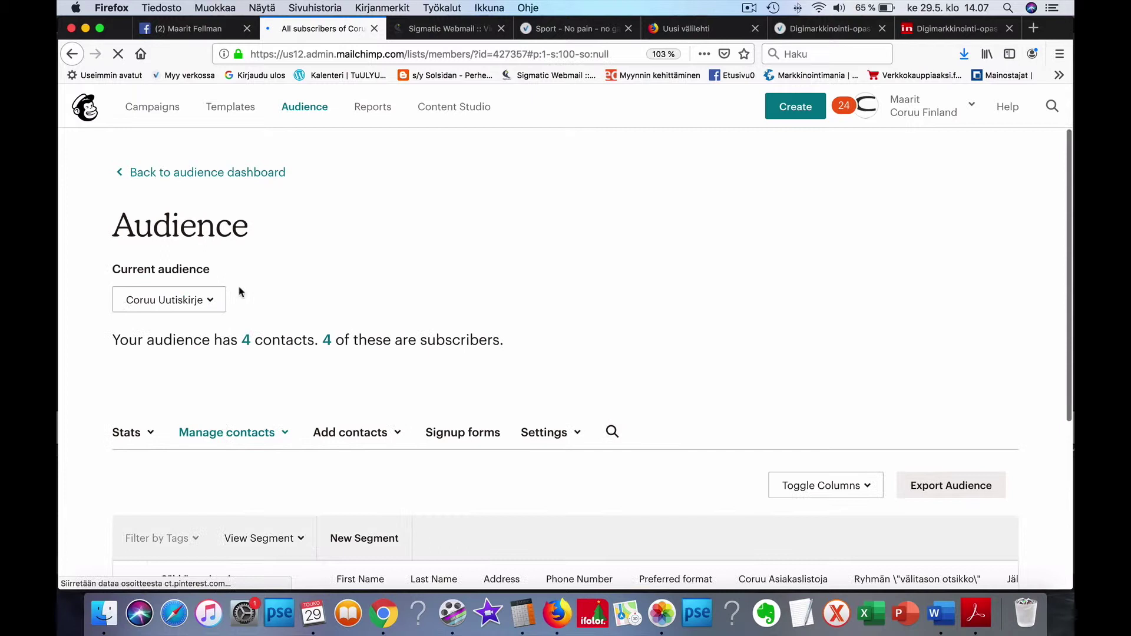
{"action": "scroll", "coordinate": [237, 340], "scroll_direction": "down", "scroll_amount": 3}
{"action": "left_click", "coordinate": [240, 328]}
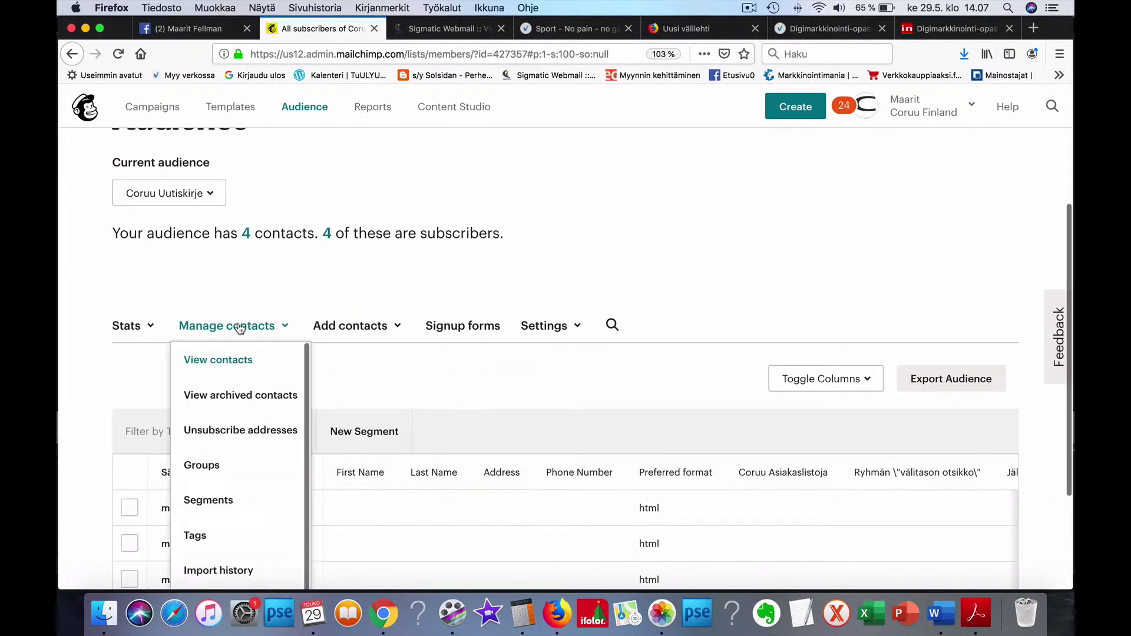
{"action": "left_click", "coordinate": [228, 467]}
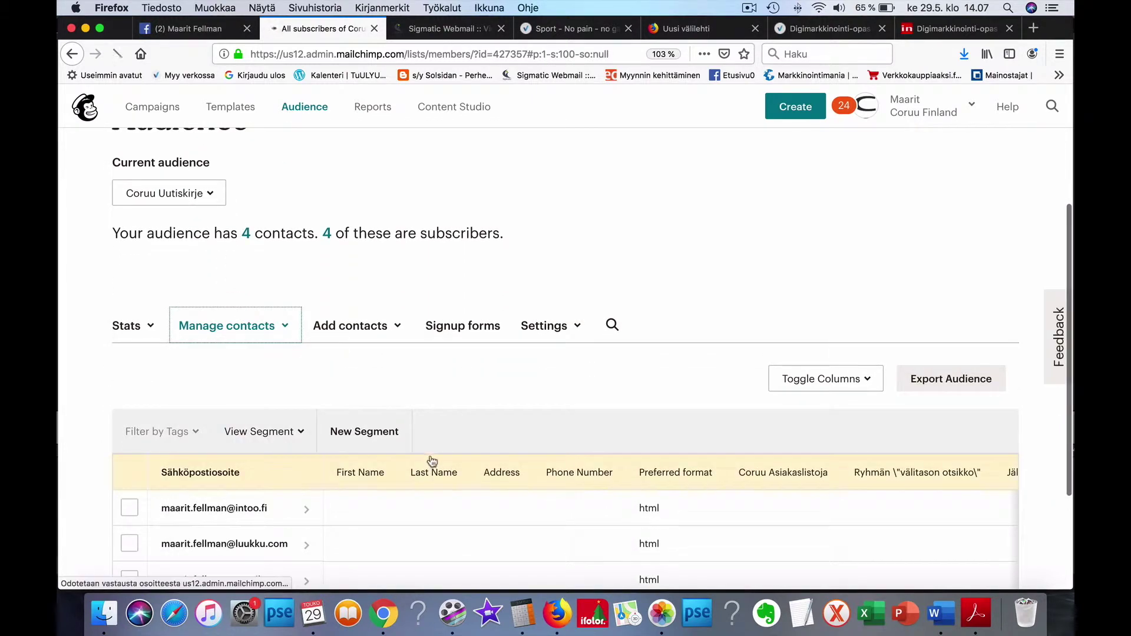
Step: Show the subgroups of Coruu Asiakaslistoja, the Turku/Hki/Tampere category and Jälleenmyyjiä
{"action": "scroll", "coordinate": [430, 460], "scroll_direction": "down", "scroll_amount": 4}
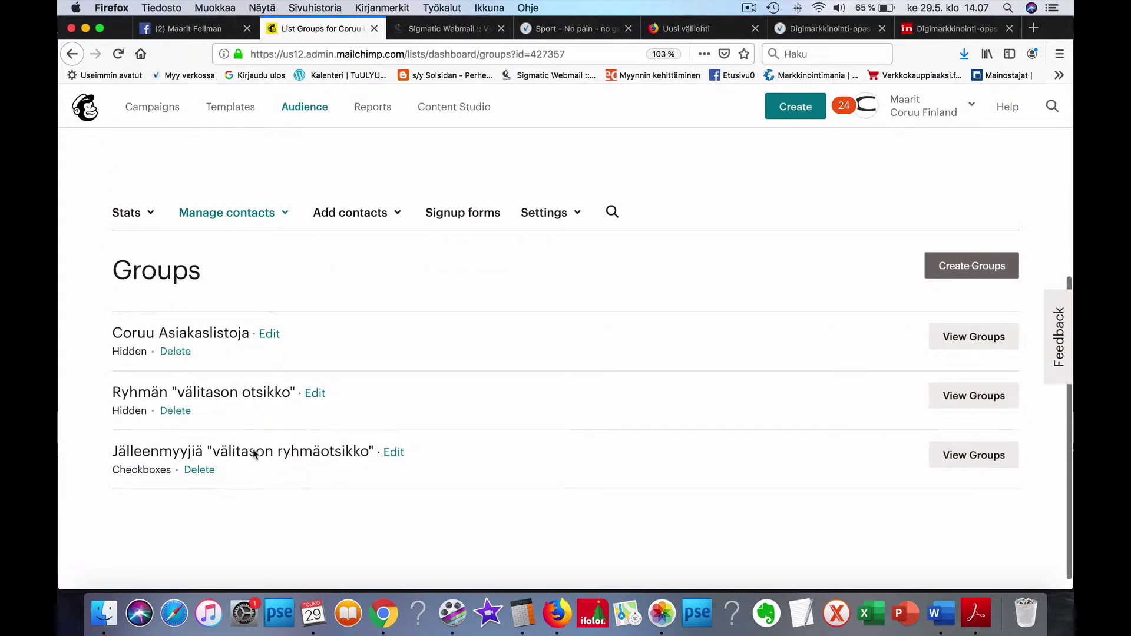
{"action": "left_click", "coordinate": [969, 340]}
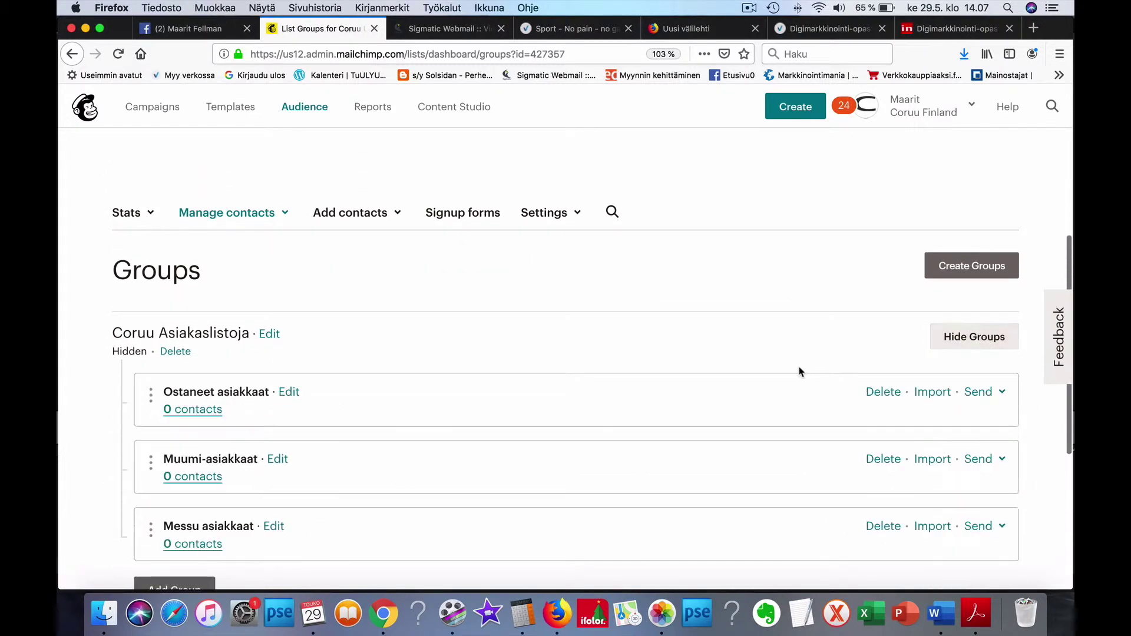
{"action": "scroll", "coordinate": [799, 371], "scroll_direction": "down", "scroll_amount": 5}
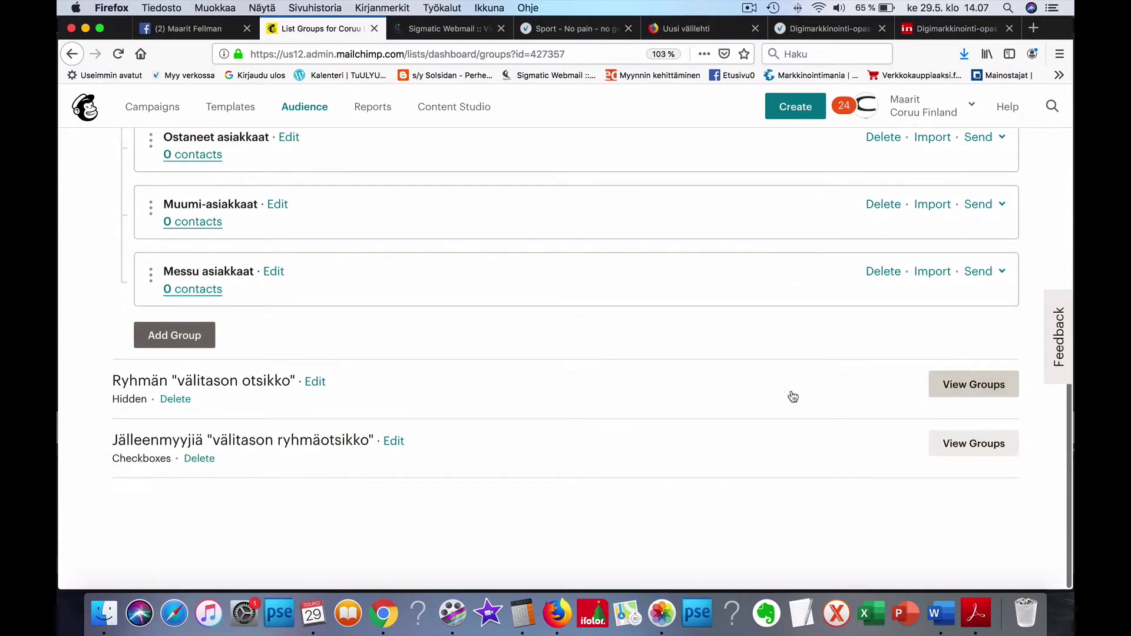
{"action": "left_click", "coordinate": [775, 398]}
{"action": "scroll", "coordinate": [775, 397], "scroll_direction": "down", "scroll_amount": 5}
{"action": "left_click", "coordinate": [958, 436]}
{"action": "scroll", "coordinate": [805, 419], "scroll_direction": "down", "scroll_amount": 5}
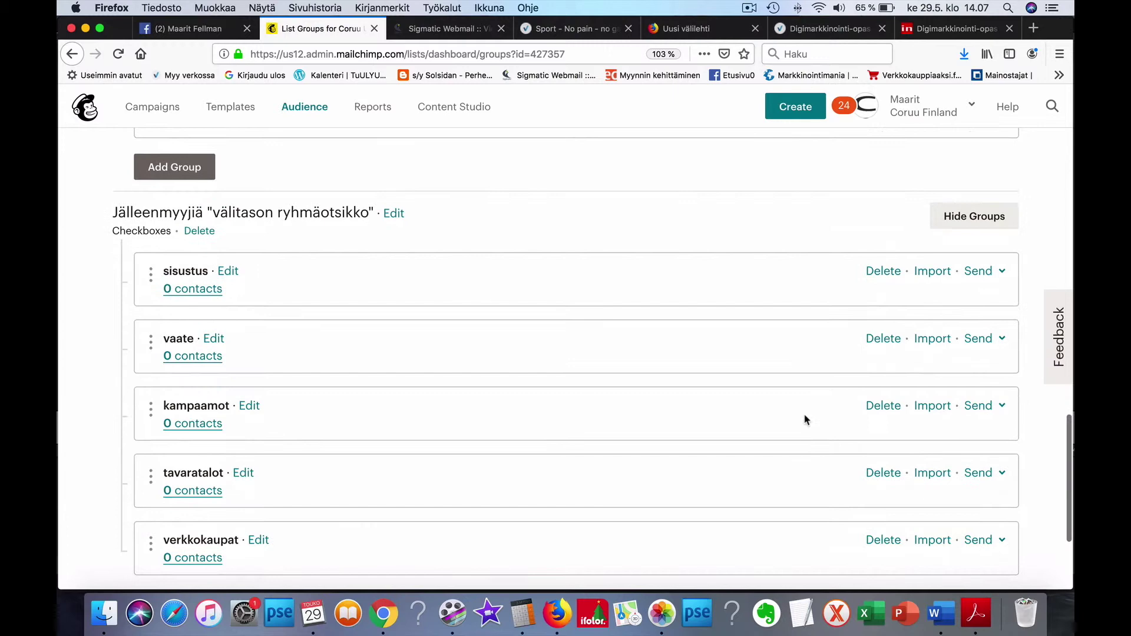
{"action": "scroll", "coordinate": [805, 419], "scroll_direction": "down", "scroll_amount": 2}
{"action": "scroll", "coordinate": [806, 419], "scroll_direction": "up", "scroll_amount": 8}
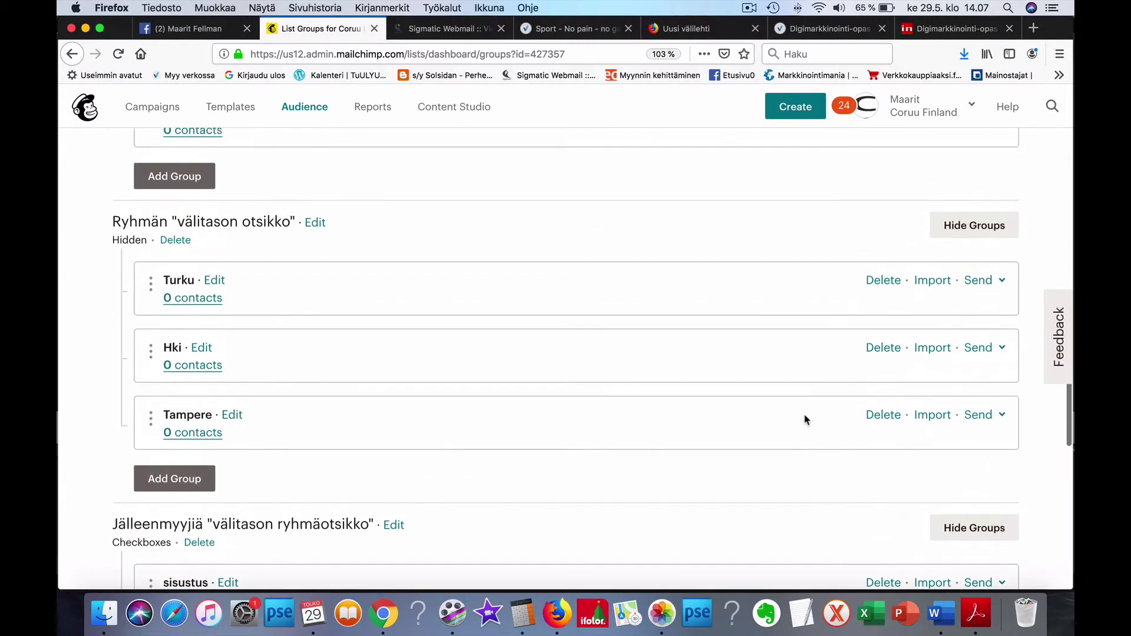
{"action": "scroll", "coordinate": [806, 419], "scroll_direction": "up", "scroll_amount": 13}
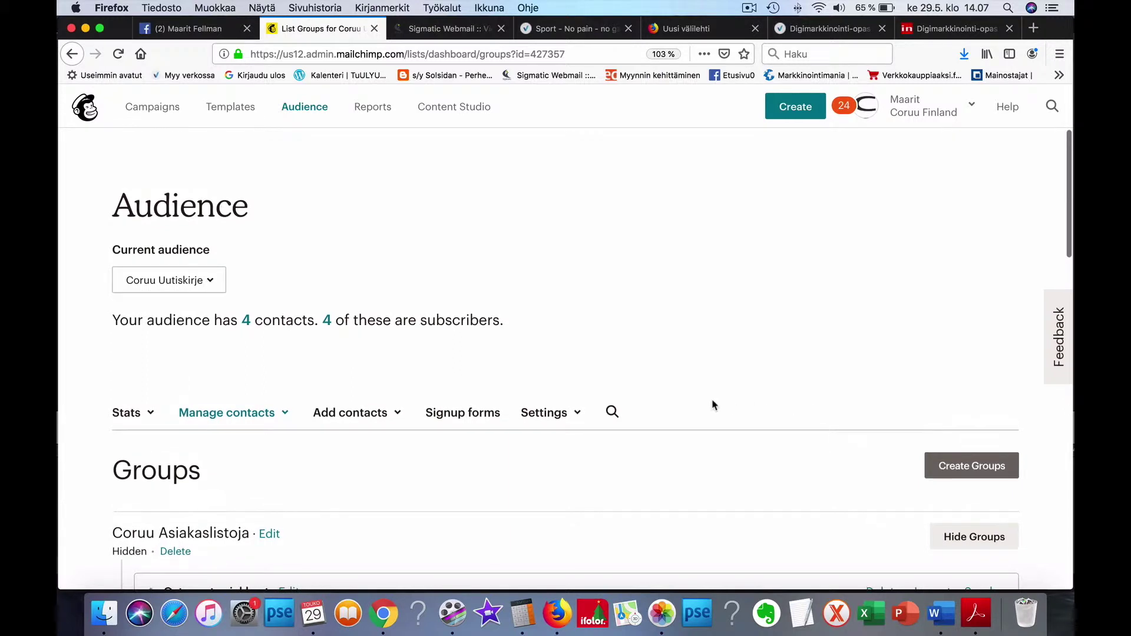
{"action": "scroll", "coordinate": [543, 427], "scroll_direction": "down", "scroll_amount": 3}
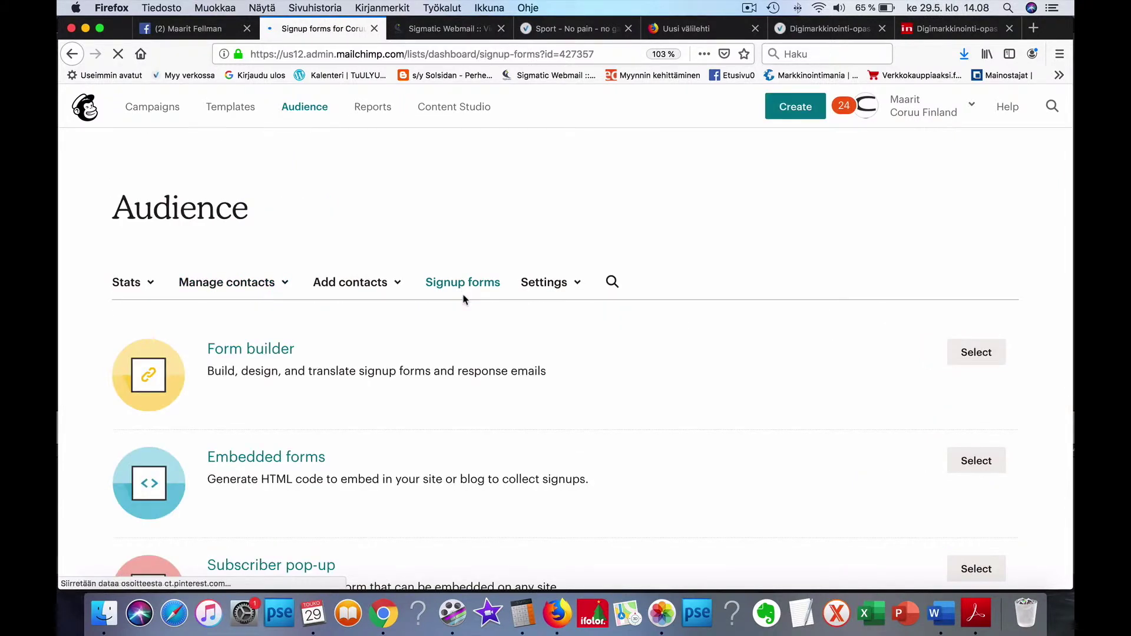
Step: Open the signup form in the Form builder and look over its upper fields
{"action": "scroll", "coordinate": [462, 400], "scroll_direction": "down", "scroll_amount": 5}
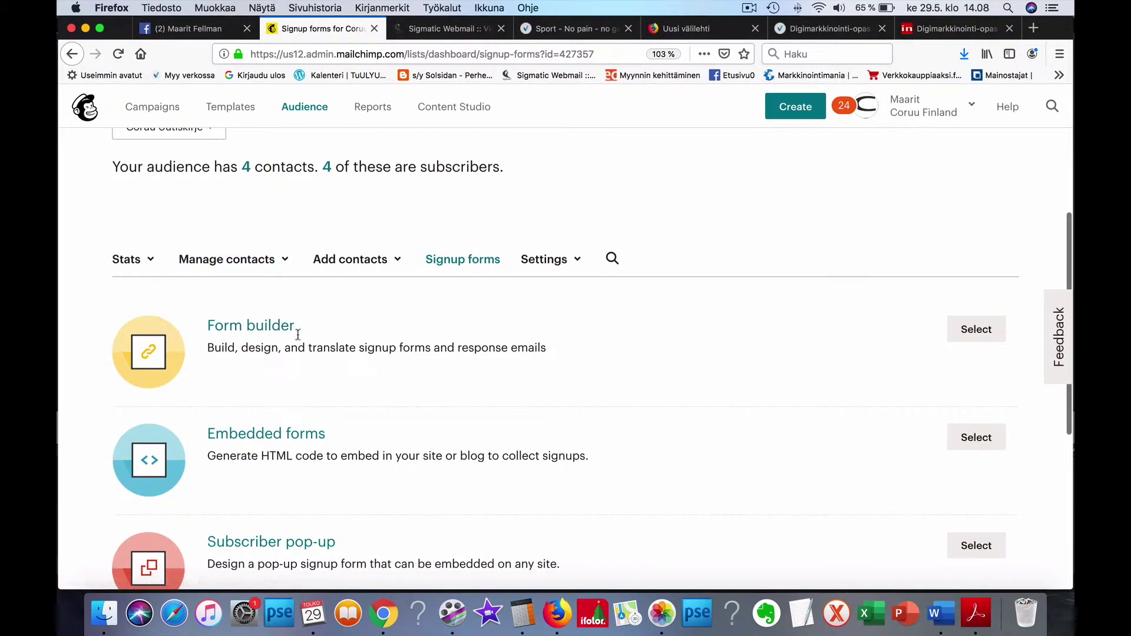
{"action": "left_click", "coordinate": [259, 327]}
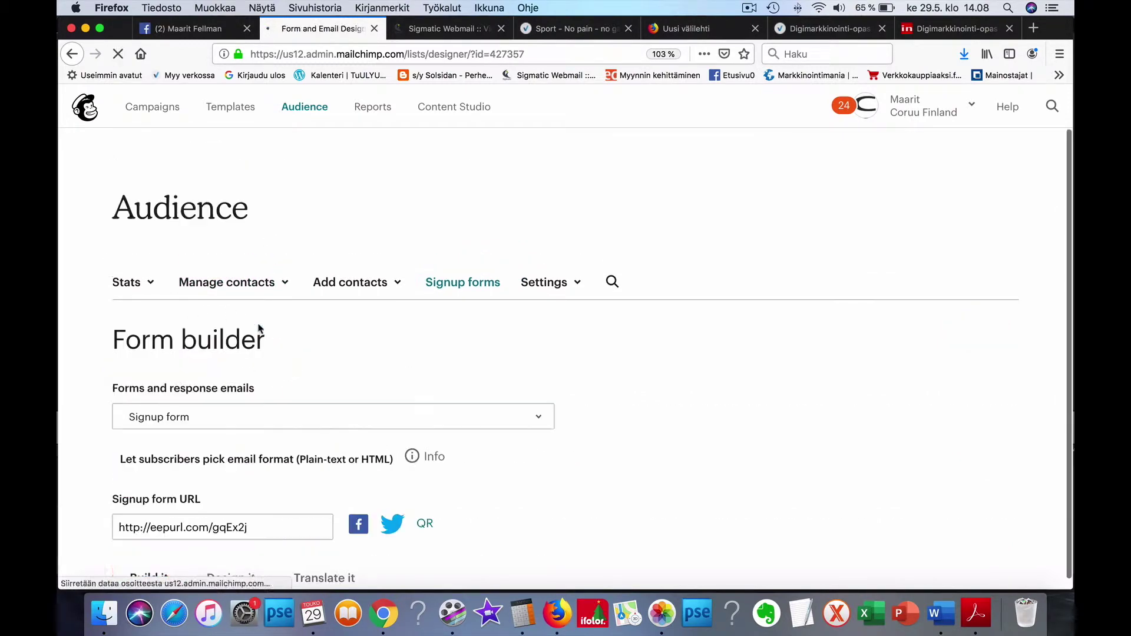
{"action": "scroll", "coordinate": [283, 345], "scroll_direction": "down", "scroll_amount": 6}
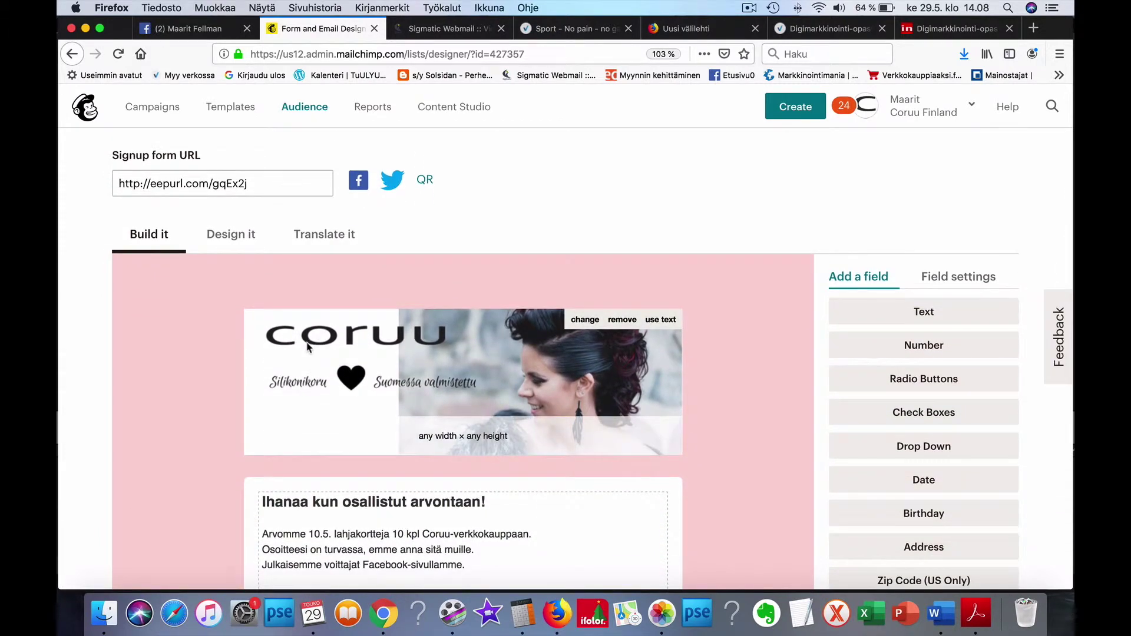
{"action": "scroll", "coordinate": [307, 348], "scroll_direction": "down", "scroll_amount": 2}
{"action": "scroll", "coordinate": [307, 348], "scroll_direction": "down", "scroll_amount": 5}
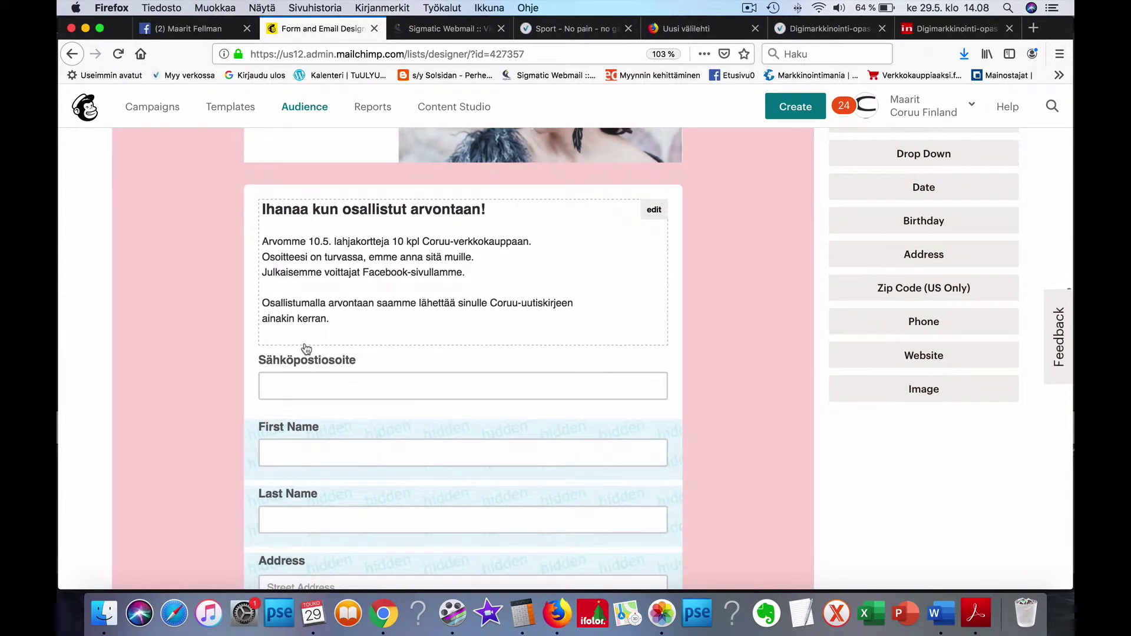
{"action": "scroll", "coordinate": [307, 349], "scroll_direction": "up", "scroll_amount": 5}
{"action": "scroll", "coordinate": [306, 349], "scroll_direction": "up", "scroll_amount": 2}
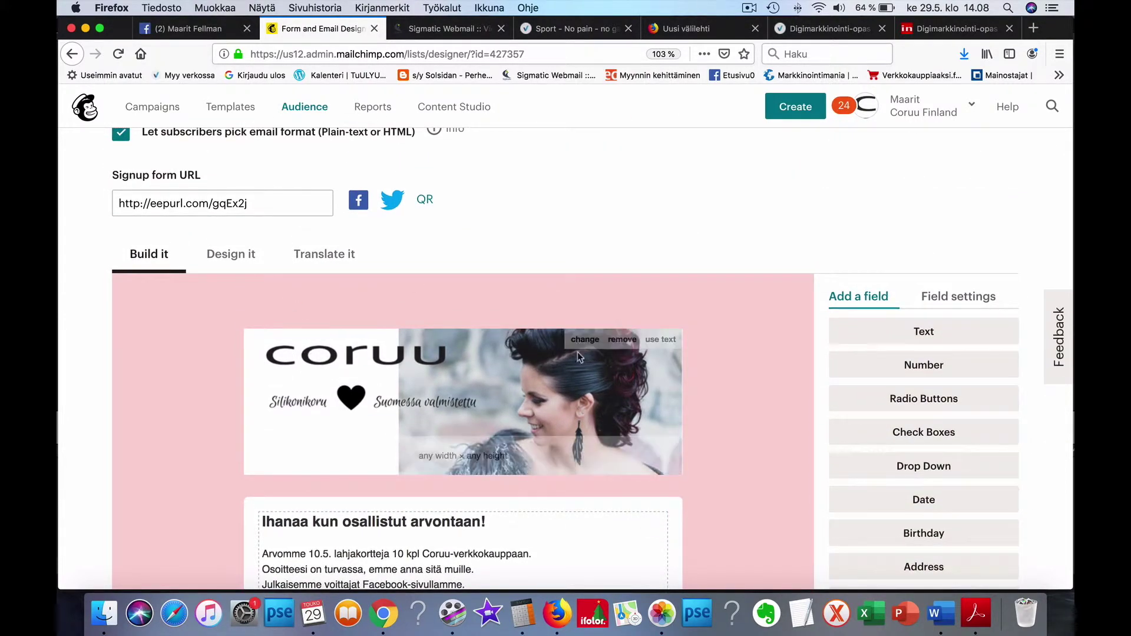
Step: Scroll the preview down to the five Jälleenmyyjiä reseller checkboxes and the HTML/Teksti format choice
{"action": "mouse_move", "coordinate": [536, 416]}
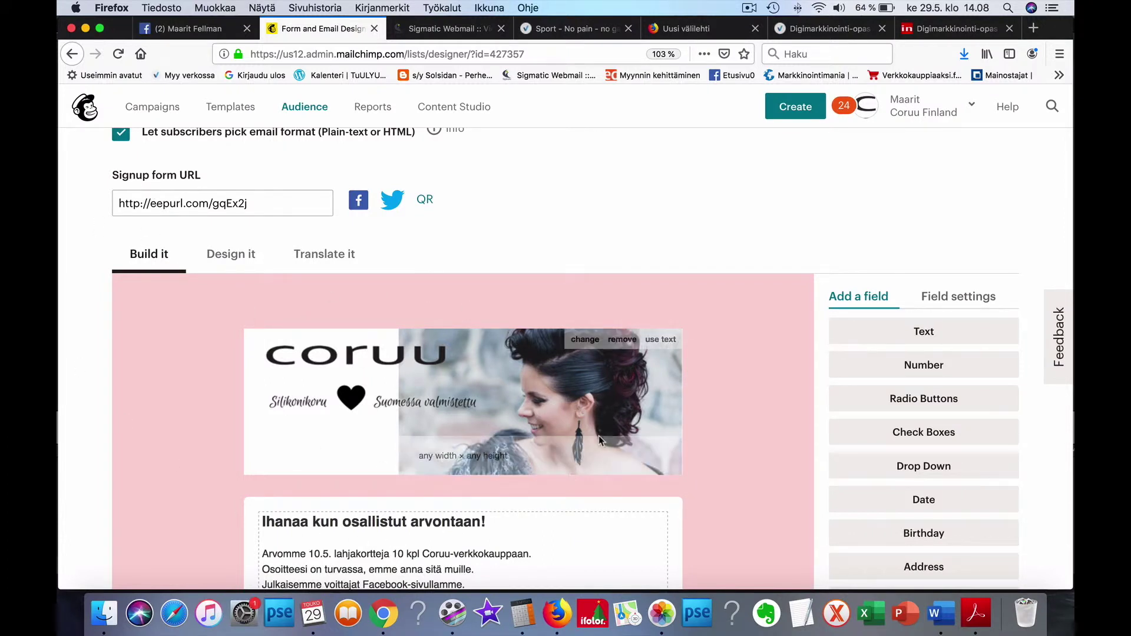
{"action": "scroll", "coordinate": [808, 470], "scroll_direction": "down", "scroll_amount": 5}
{"action": "scroll", "coordinate": [808, 470], "scroll_direction": "down", "scroll_amount": 8}
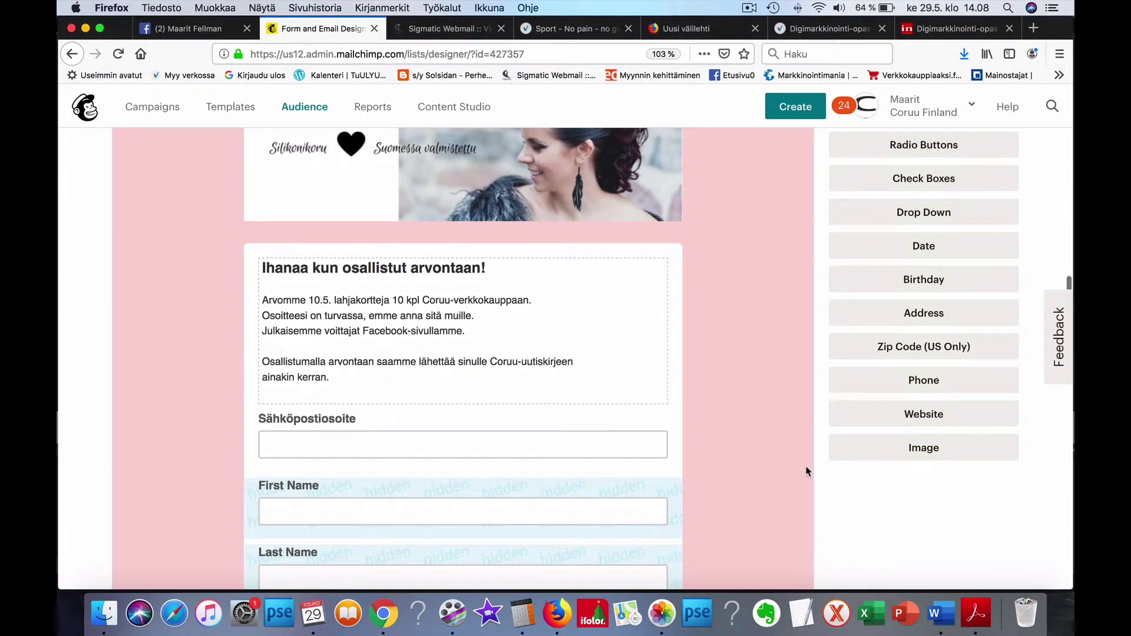
{"action": "scroll", "coordinate": [808, 471], "scroll_direction": "down", "scroll_amount": 10}
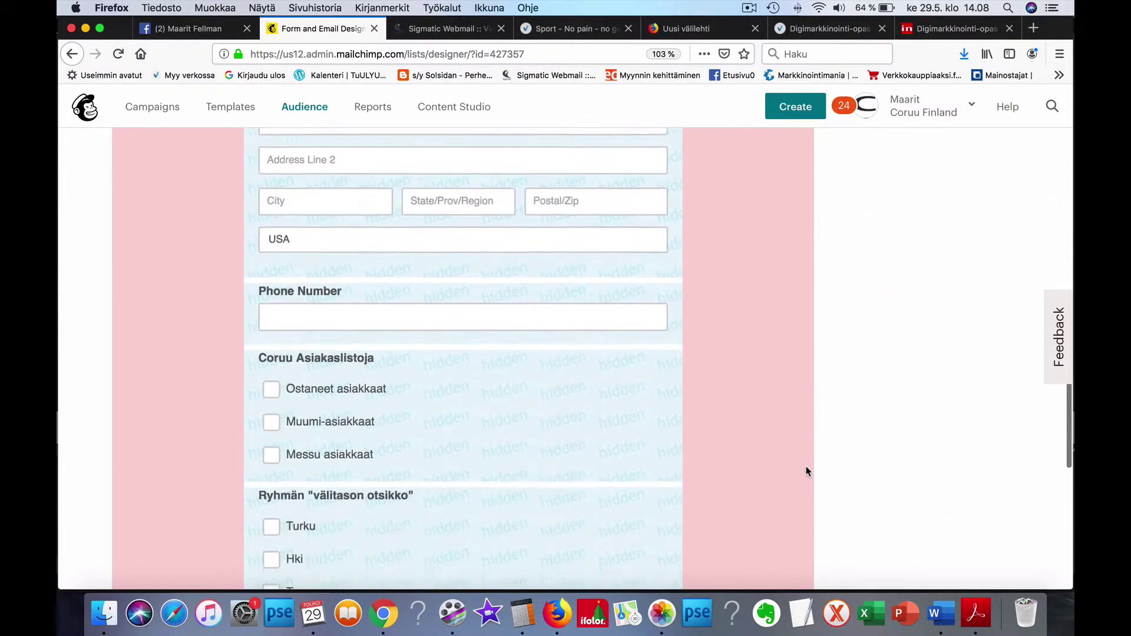
{"action": "scroll", "coordinate": [807, 472], "scroll_direction": "down", "scroll_amount": 2}
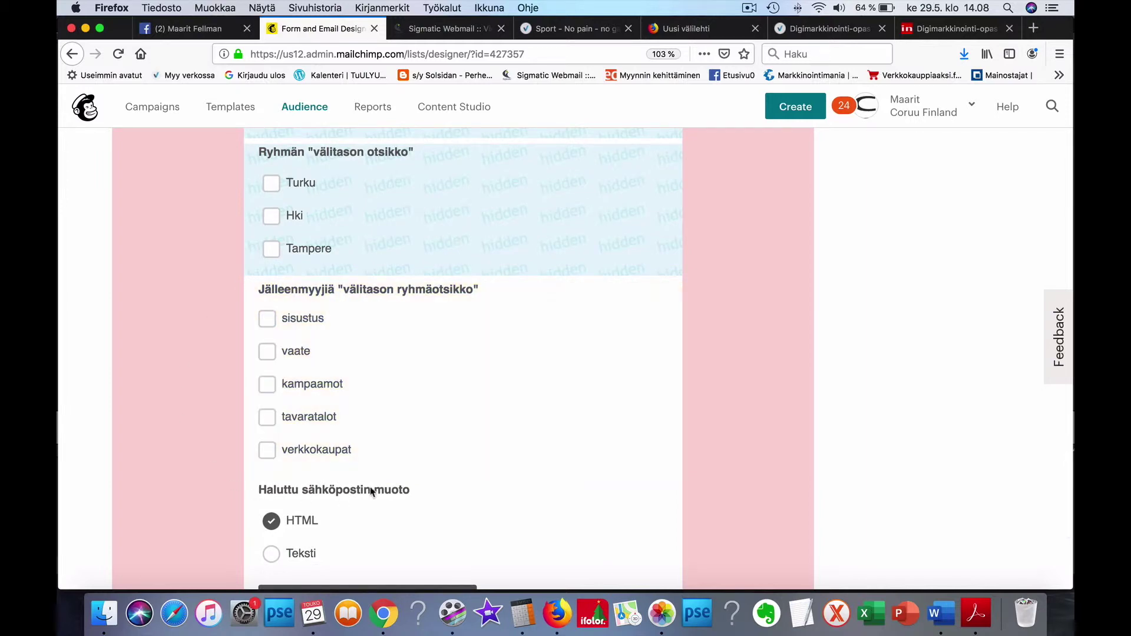
{"action": "scroll", "coordinate": [735, 476], "scroll_direction": "down", "scroll_amount": 1}
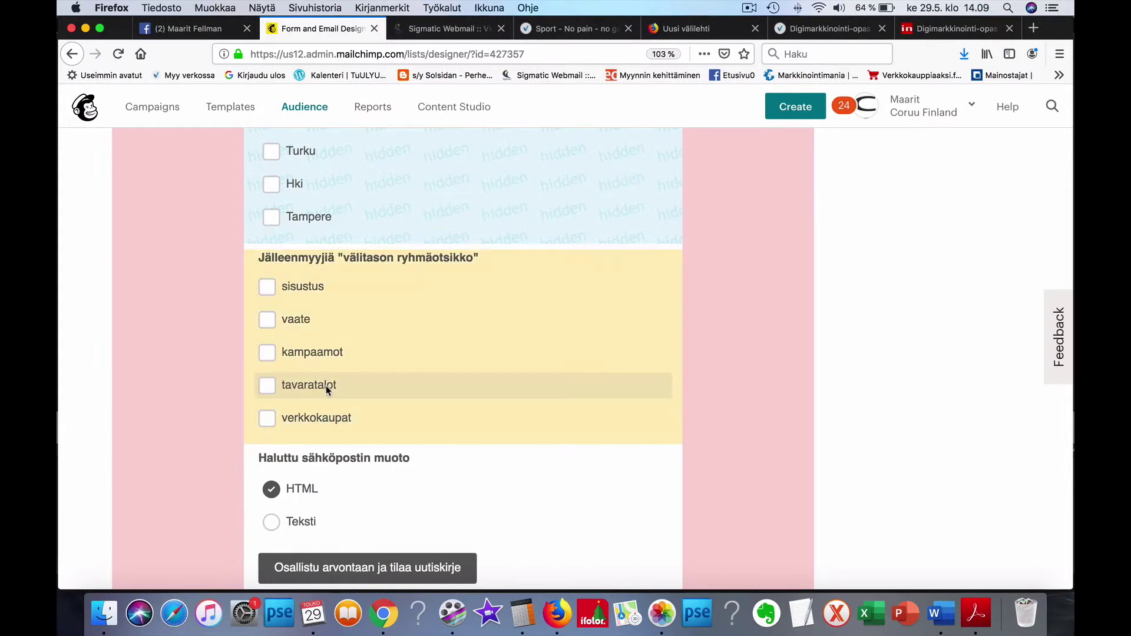
Step: Change the Jälleenmyyjiä checkbox field's visibility from Visible to Hidden in its field settings
{"action": "scroll", "coordinate": [379, 341], "scroll_direction": "down", "scroll_amount": 1}
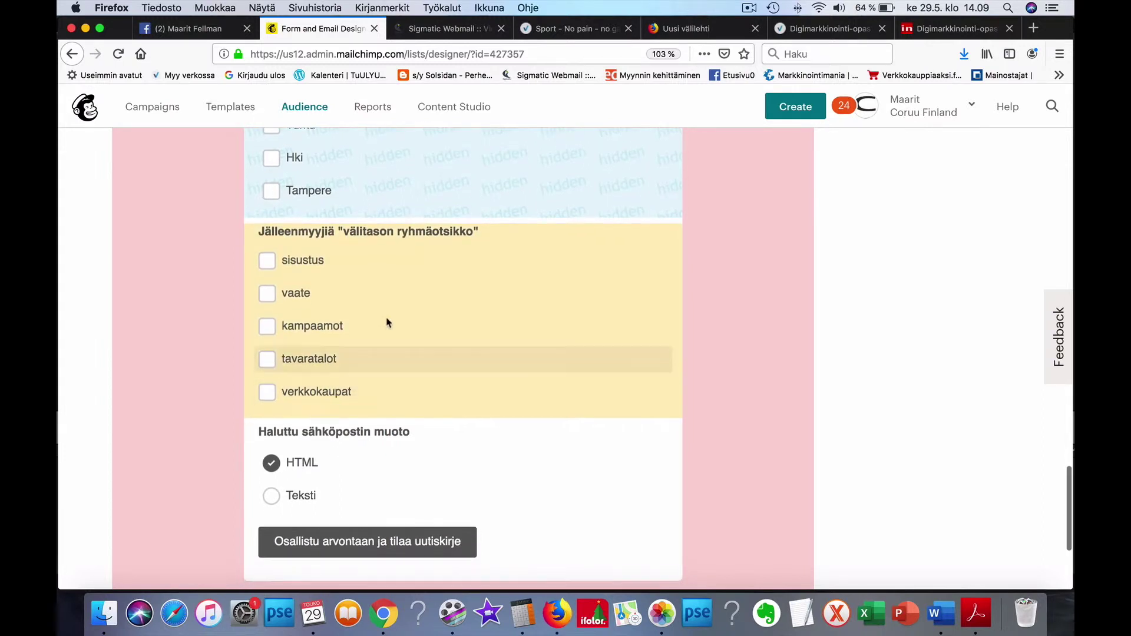
{"action": "scroll", "coordinate": [521, 369], "scroll_direction": "down", "scroll_amount": 1}
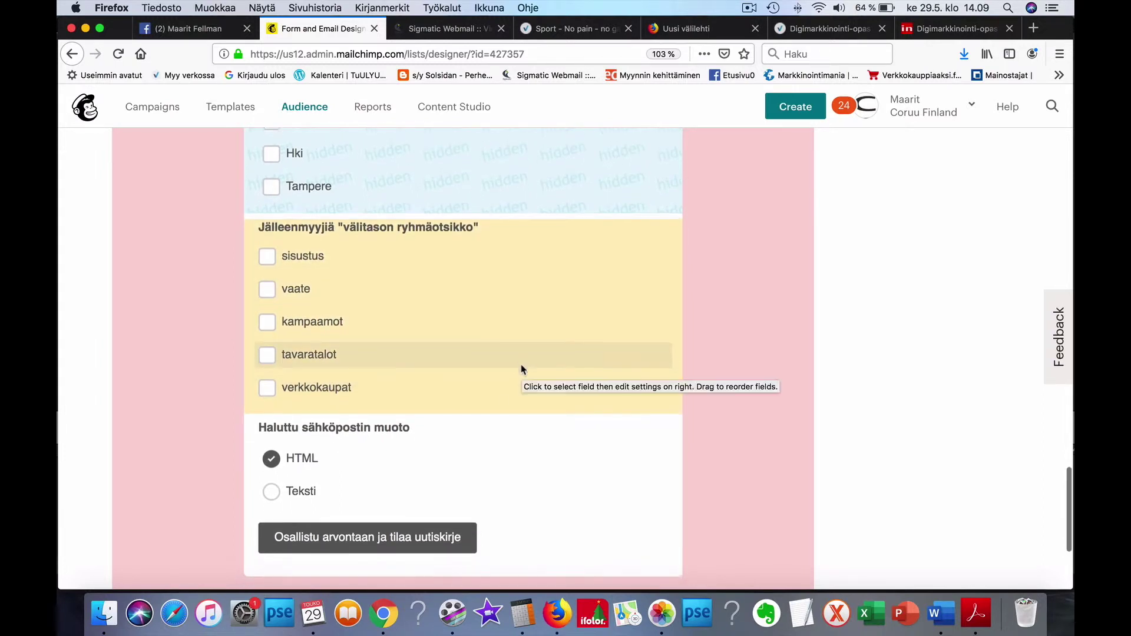
{"action": "scroll", "coordinate": [521, 369], "scroll_direction": "down", "scroll_amount": 1}
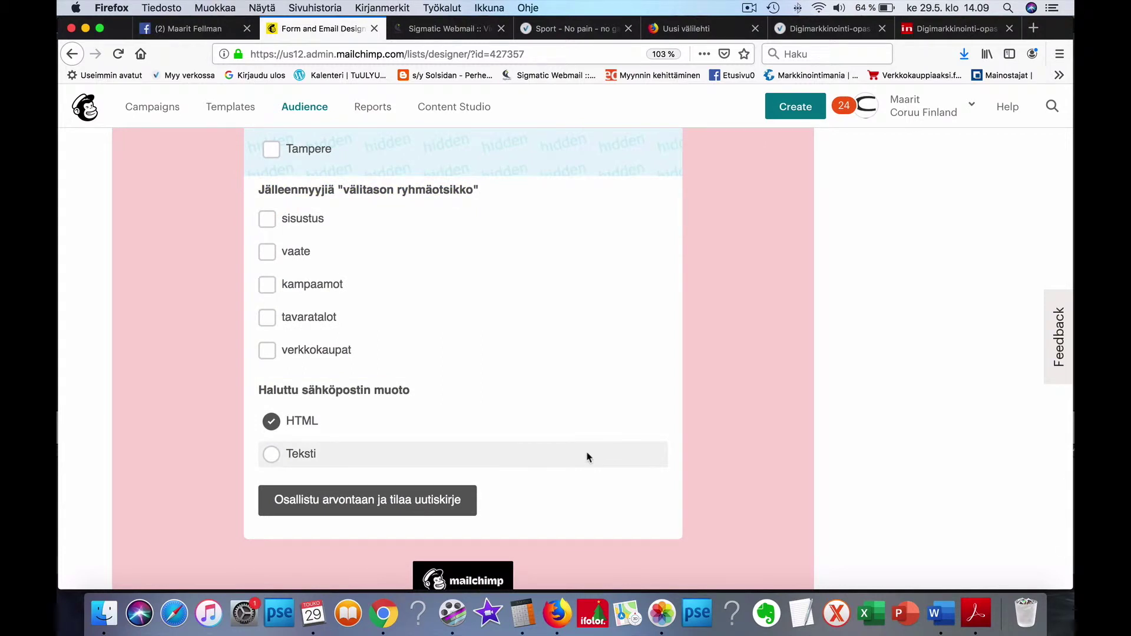
{"action": "scroll", "coordinate": [588, 457], "scroll_direction": "down", "scroll_amount": 2}
{"action": "scroll", "coordinate": [586, 458], "scroll_direction": "up", "scroll_amount": 4}
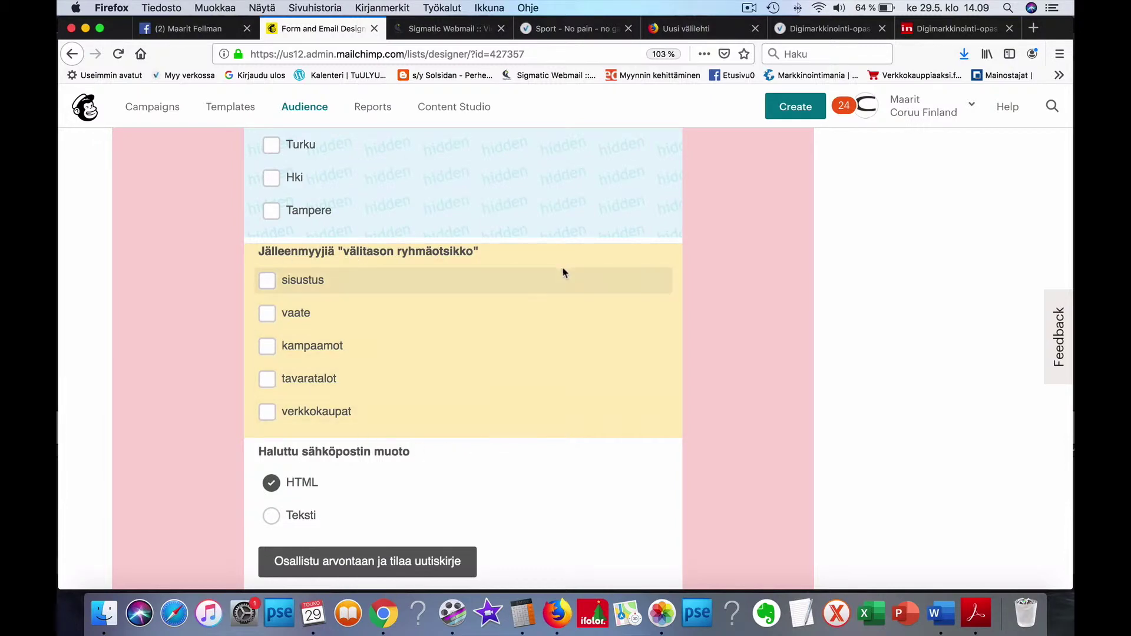
{"action": "scroll", "coordinate": [925, 364], "scroll_direction": "down", "scroll_amount": 1}
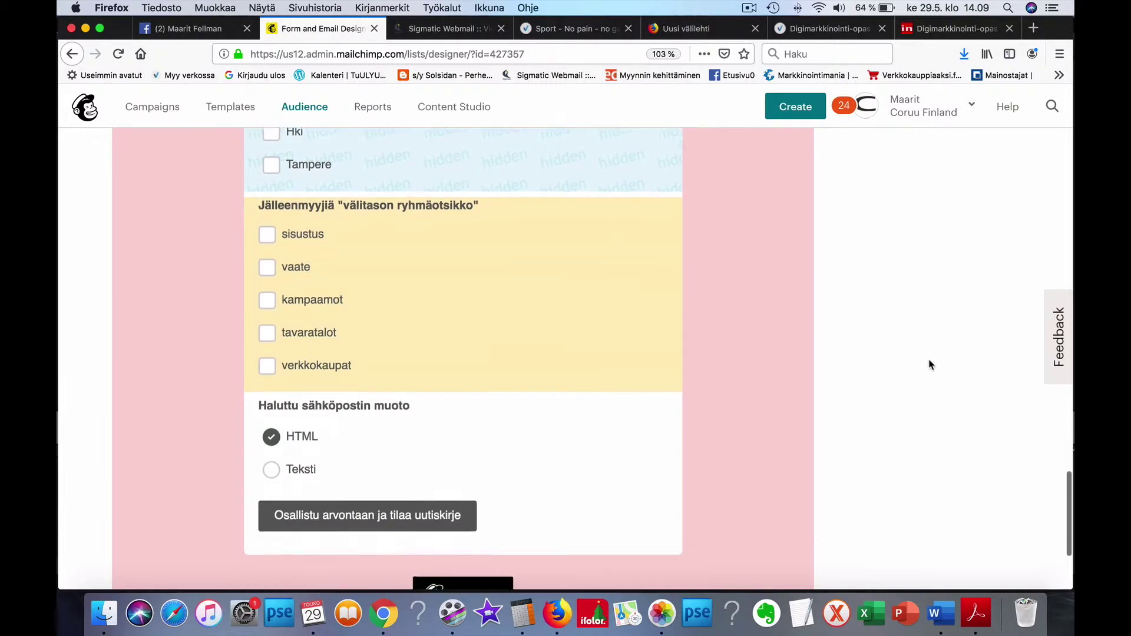
{"action": "scroll", "coordinate": [929, 364], "scroll_direction": "up", "scroll_amount": 15}
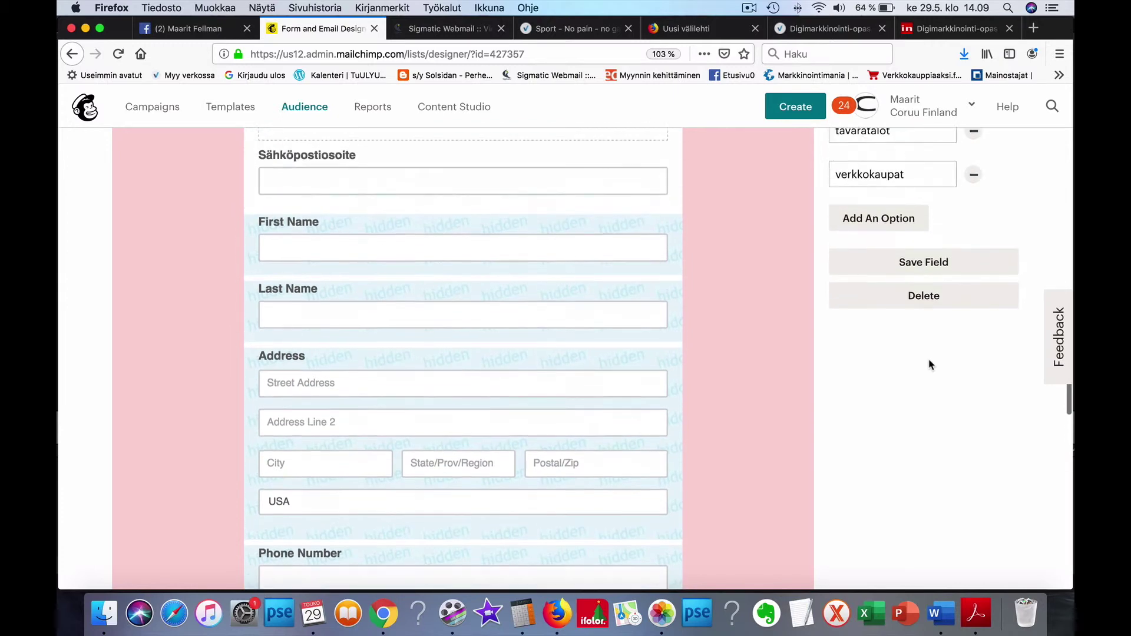
{"action": "scroll", "coordinate": [919, 363], "scroll_direction": "up", "scroll_amount": 1}
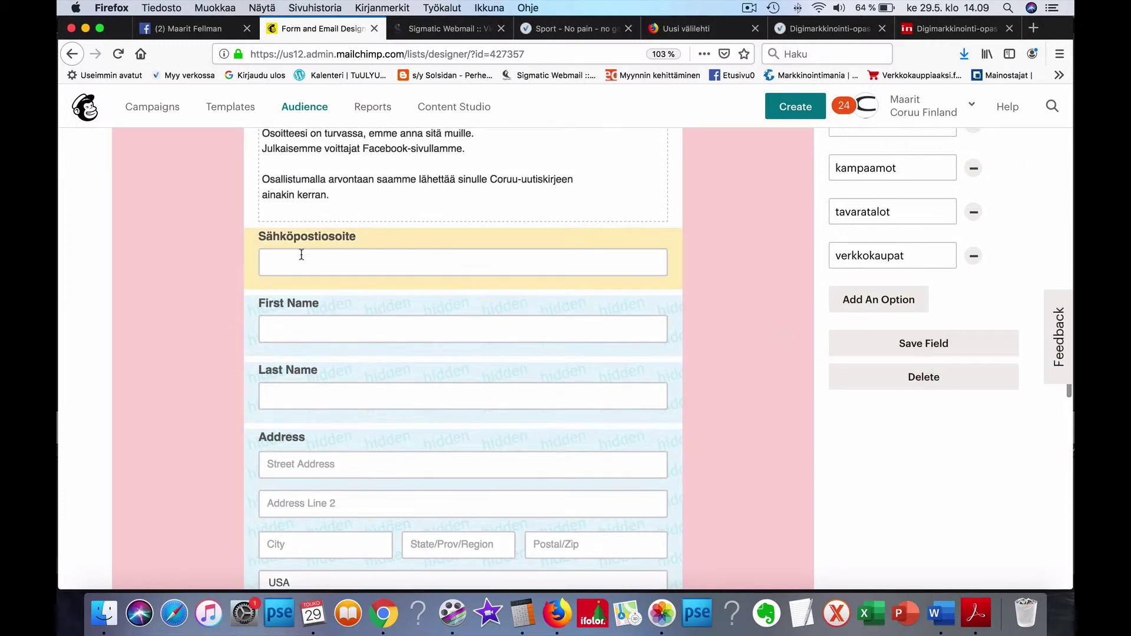
{"action": "scroll", "coordinate": [937, 325], "scroll_direction": "up", "scroll_amount": 8}
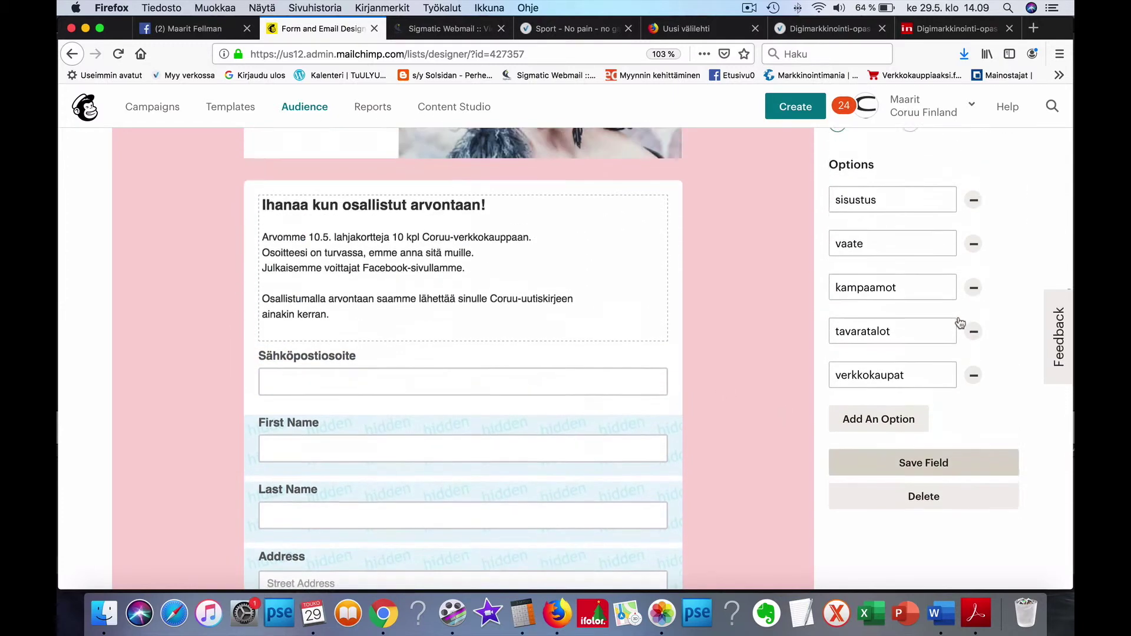
{"action": "scroll", "coordinate": [961, 321], "scroll_direction": "up", "scroll_amount": 4}
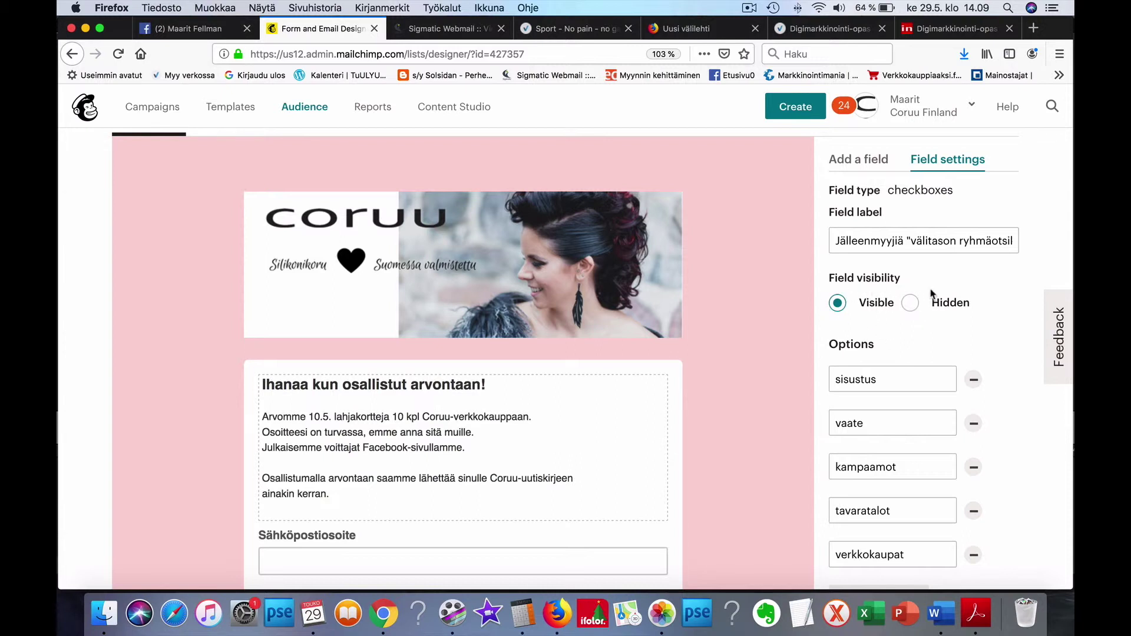
{"action": "left_click", "coordinate": [911, 303]}
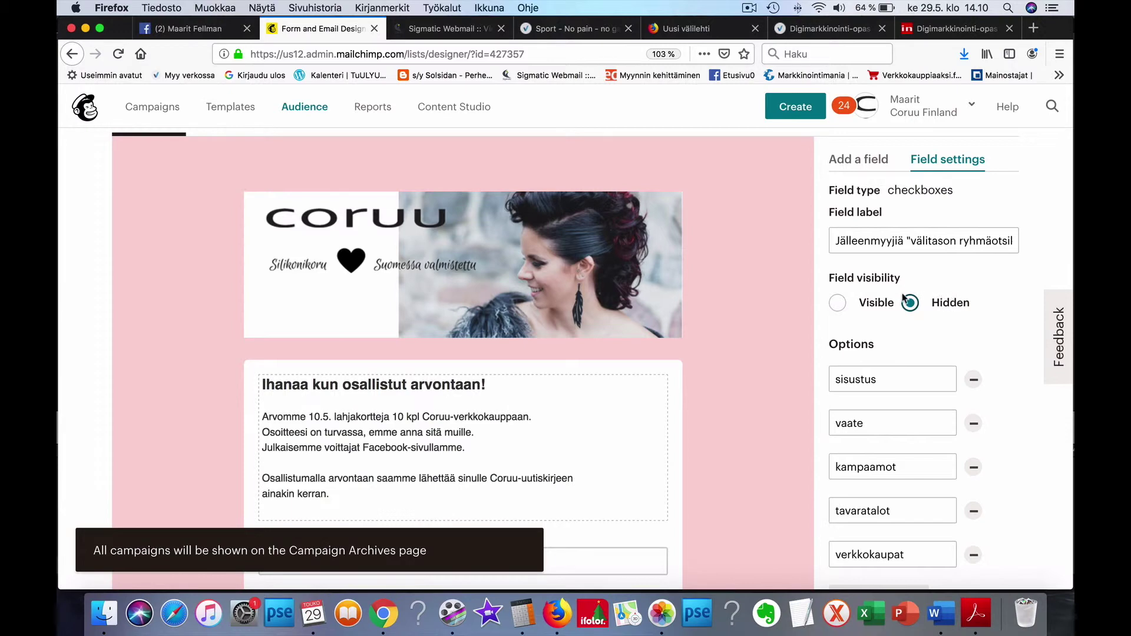
{"action": "scroll", "coordinate": [772, 416], "scroll_direction": "down", "scroll_amount": 6}
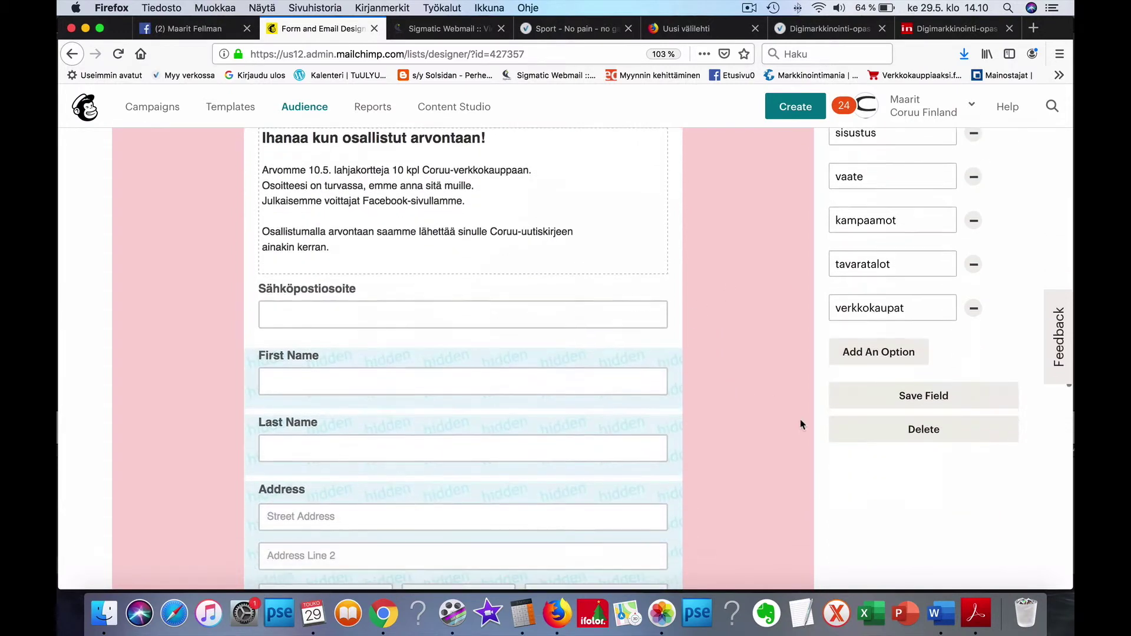
{"action": "left_click", "coordinate": [922, 305]}
{"action": "scroll", "coordinate": [766, 418], "scroll_direction": "down", "scroll_amount": 2}
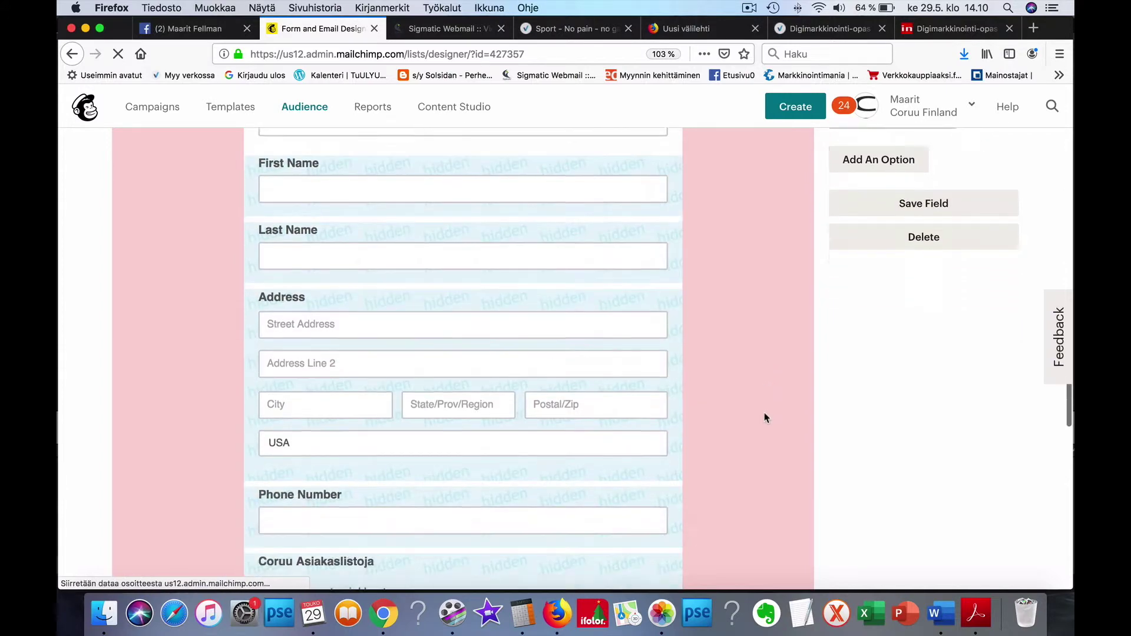
{"action": "scroll", "coordinate": [766, 418], "scroll_direction": "down", "scroll_amount": 5}
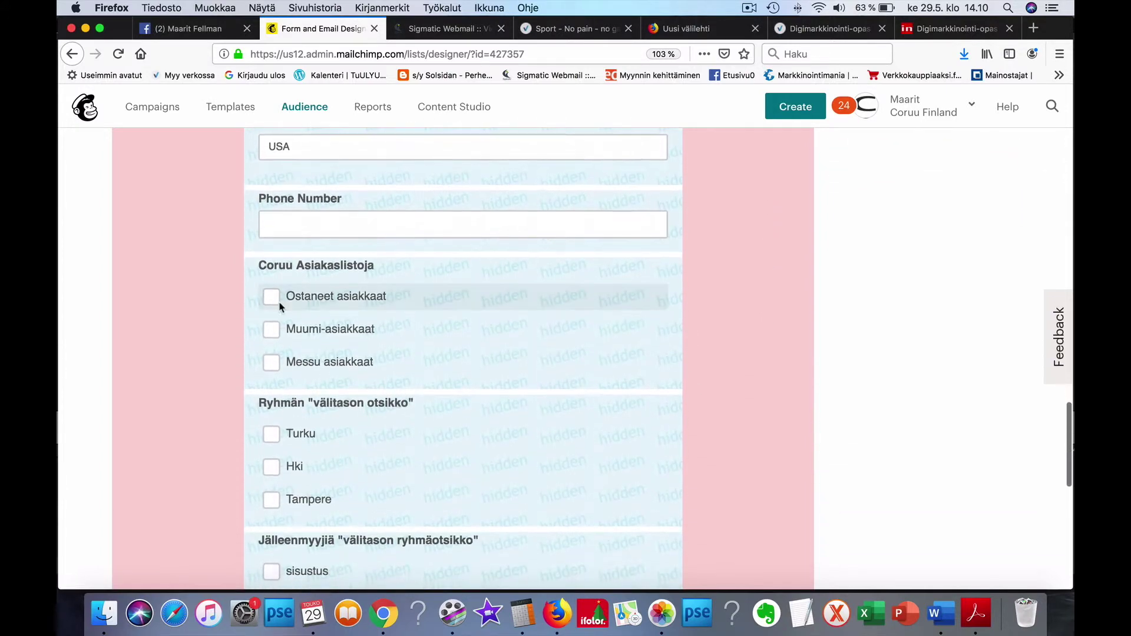
{"action": "scroll", "coordinate": [596, 377], "scroll_direction": "down", "scroll_amount": 2}
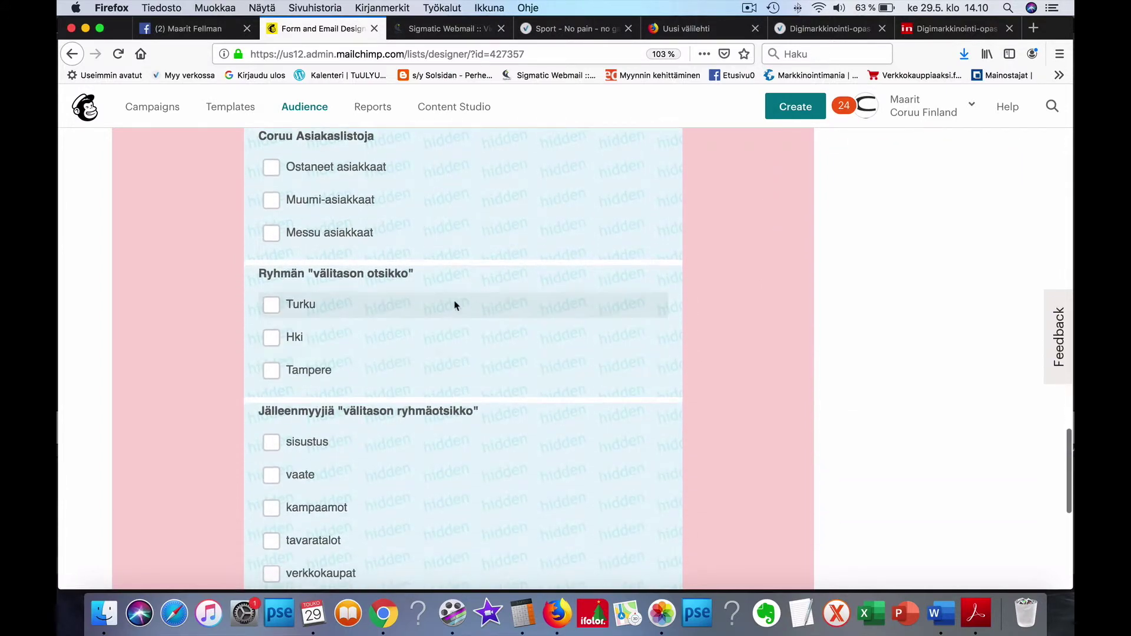
{"action": "scroll", "coordinate": [614, 381], "scroll_direction": "down", "scroll_amount": 2}
{"action": "scroll", "coordinate": [578, 379], "scroll_direction": "down", "scroll_amount": 1}
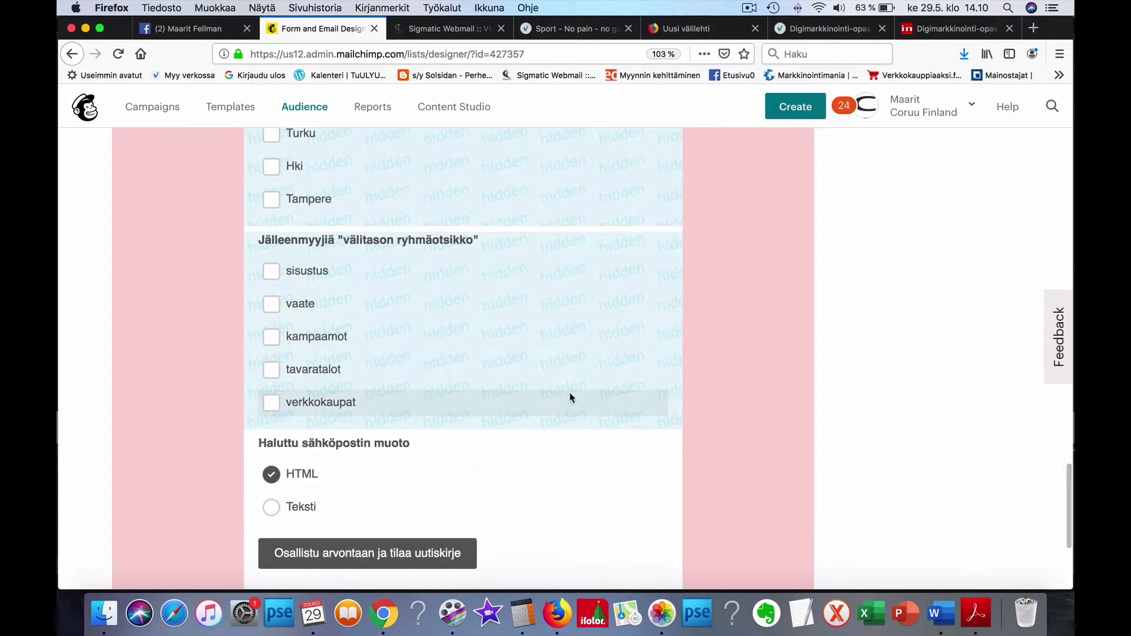
{"action": "scroll", "coordinate": [483, 330], "scroll_direction": "down", "scroll_amount": 1}
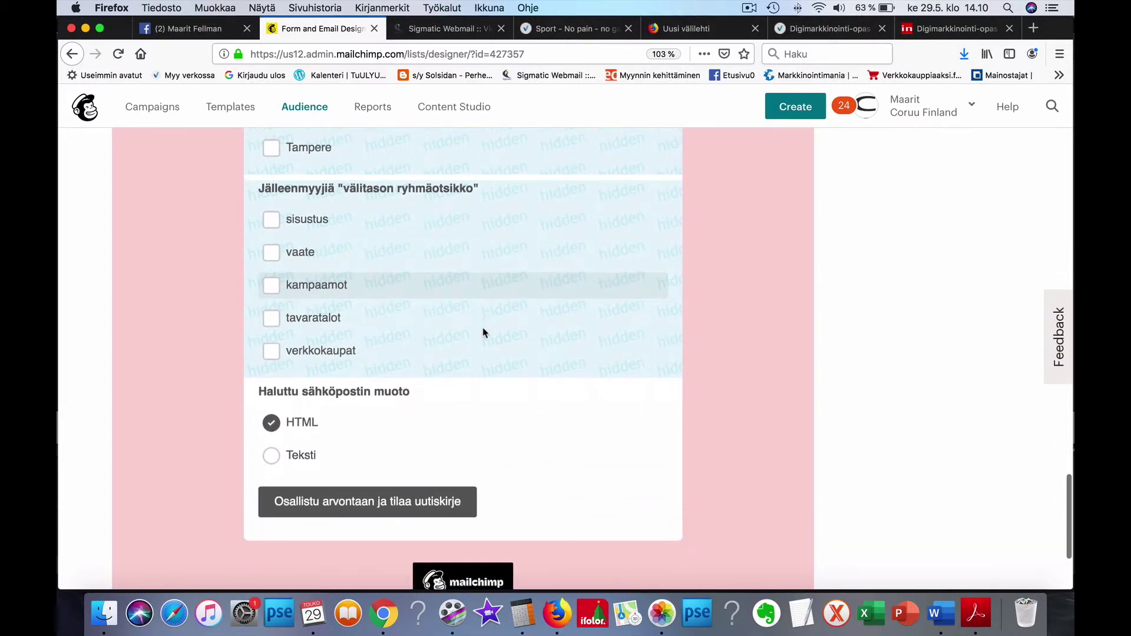
{"action": "scroll", "coordinate": [488, 332], "scroll_direction": "down", "scroll_amount": 1}
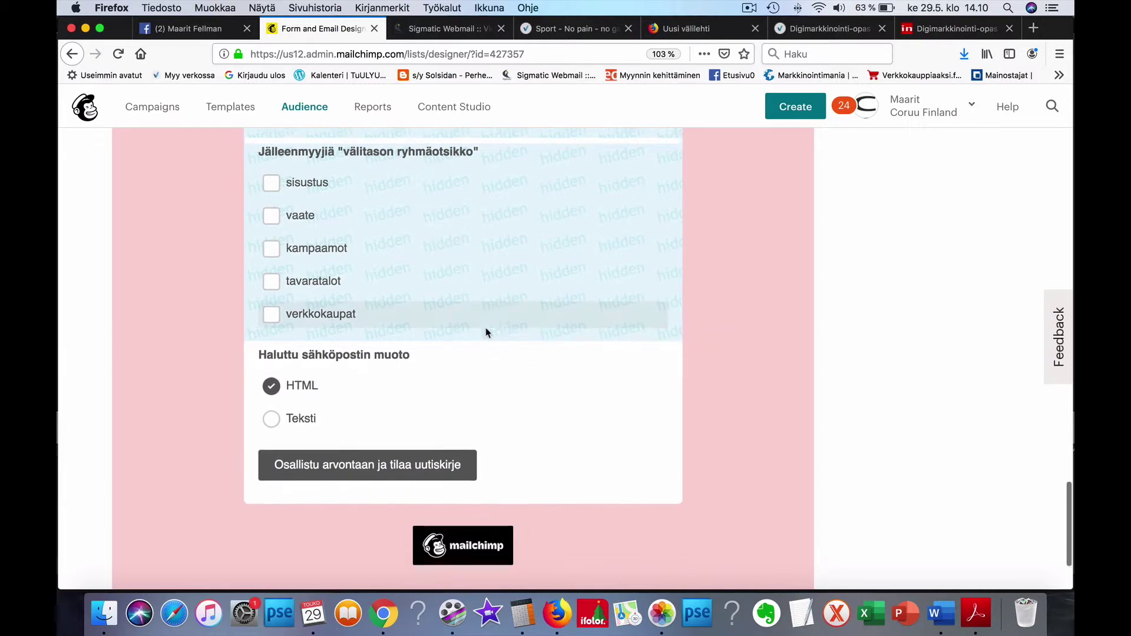
{"action": "scroll", "coordinate": [506, 324], "scroll_direction": "down", "scroll_amount": 1}
{"action": "scroll", "coordinate": [505, 323], "scroll_direction": "up", "scroll_amount": 10}
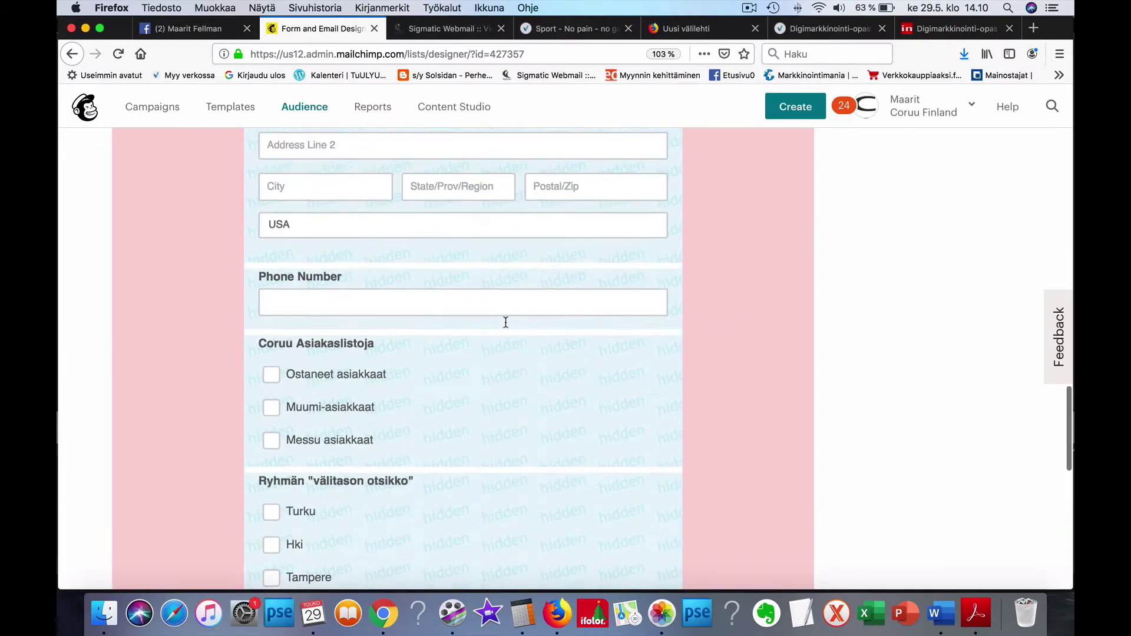
{"action": "scroll", "coordinate": [505, 323], "scroll_direction": "up", "scroll_amount": 3}
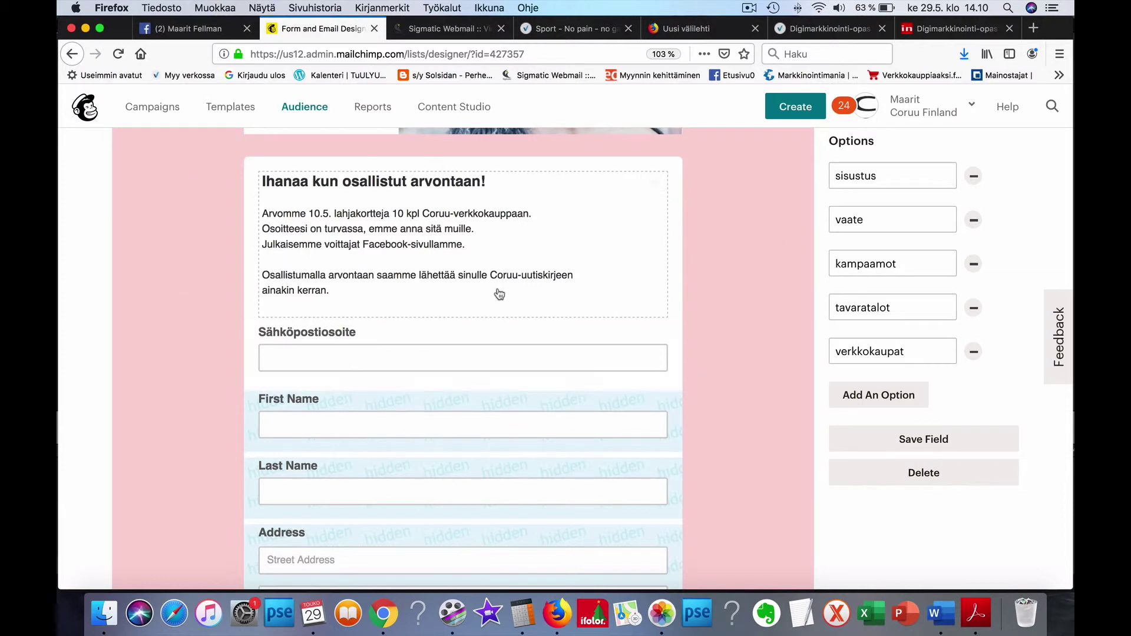
{"action": "scroll", "coordinate": [520, 309], "scroll_direction": "down", "scroll_amount": 1}
{"action": "scroll", "coordinate": [528, 341], "scroll_direction": "down", "scroll_amount": 2}
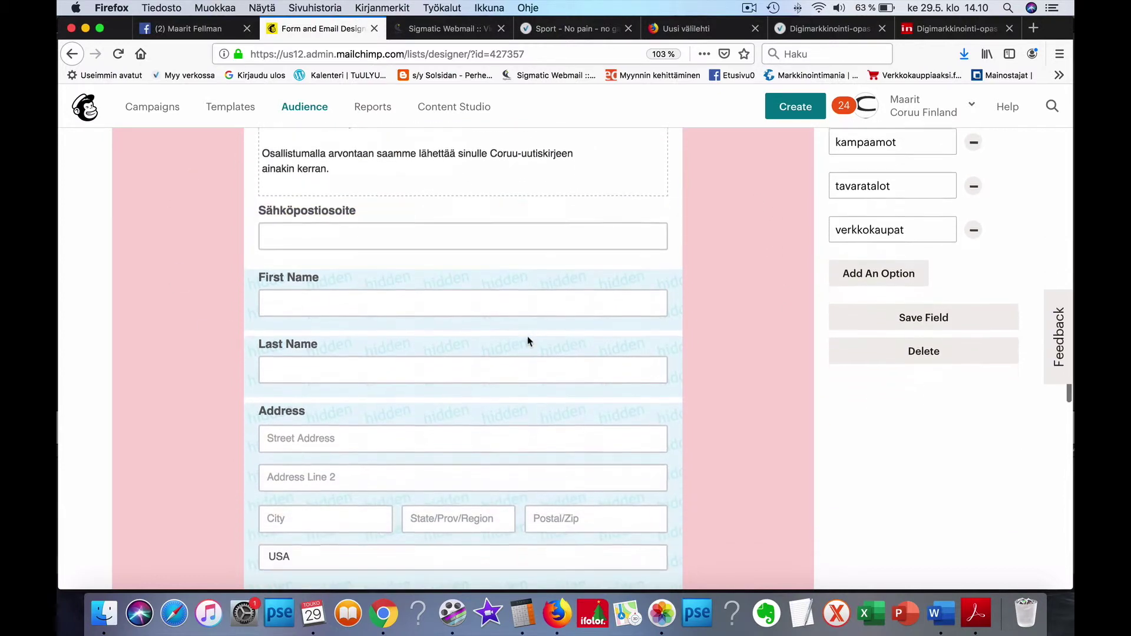
{"action": "scroll", "coordinate": [528, 342], "scroll_direction": "up", "scroll_amount": 7}
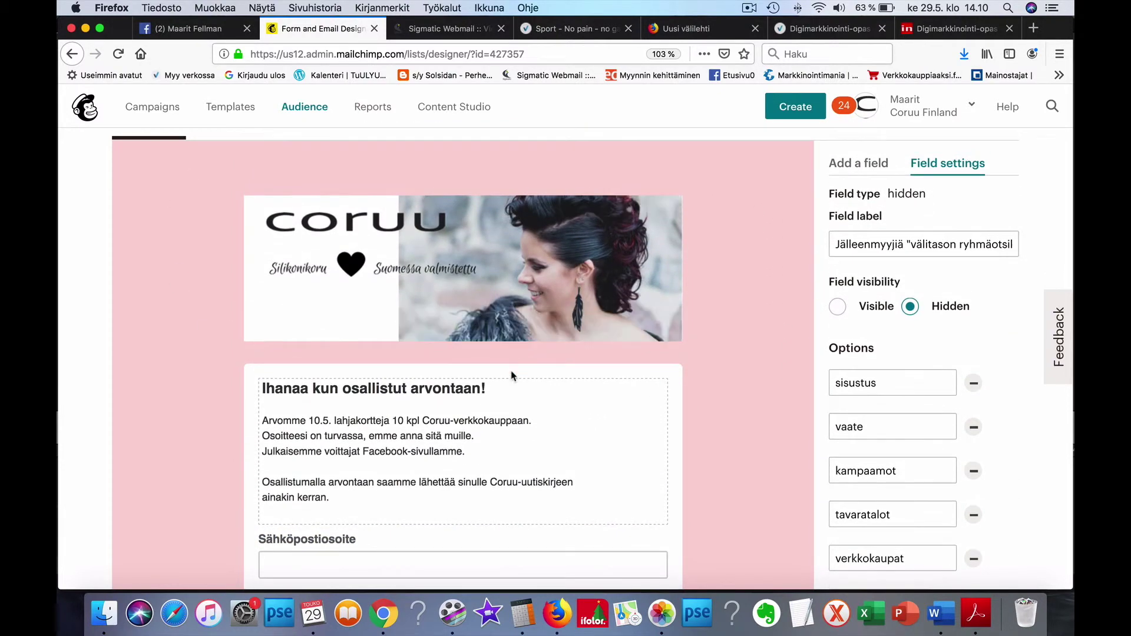
{"action": "scroll", "coordinate": [512, 375], "scroll_direction": "up", "scroll_amount": 2}
{"action": "scroll", "coordinate": [512, 376], "scroll_direction": "down", "scroll_amount": 20}
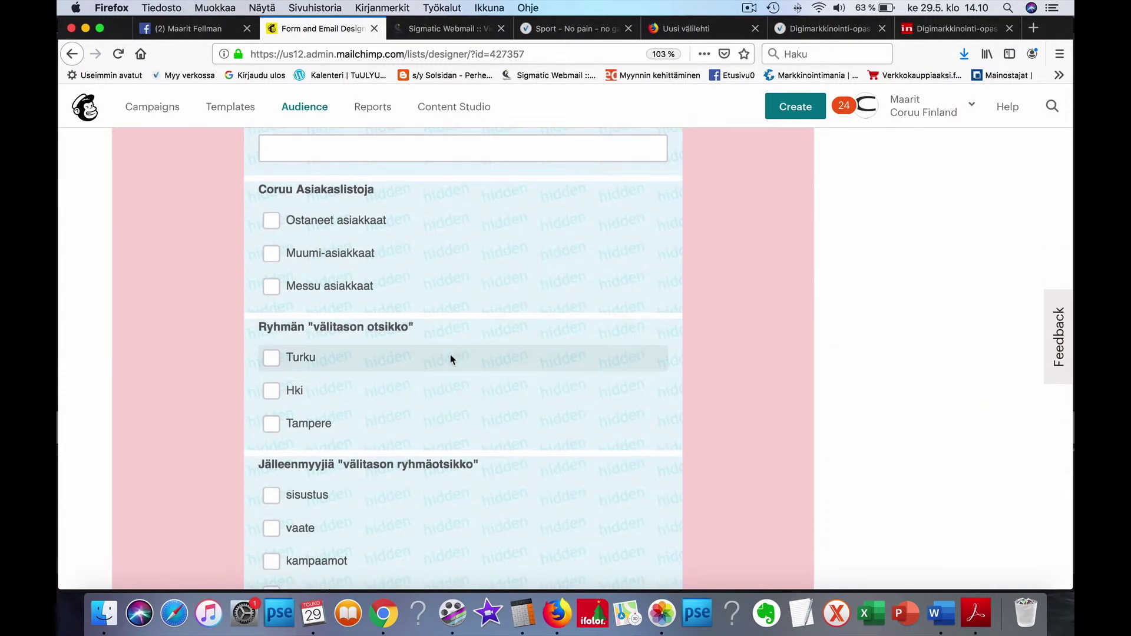
{"action": "scroll", "coordinate": [451, 359], "scroll_direction": "down", "scroll_amount": 1}
{"action": "scroll", "coordinate": [451, 360], "scroll_direction": "up", "scroll_amount": 15}
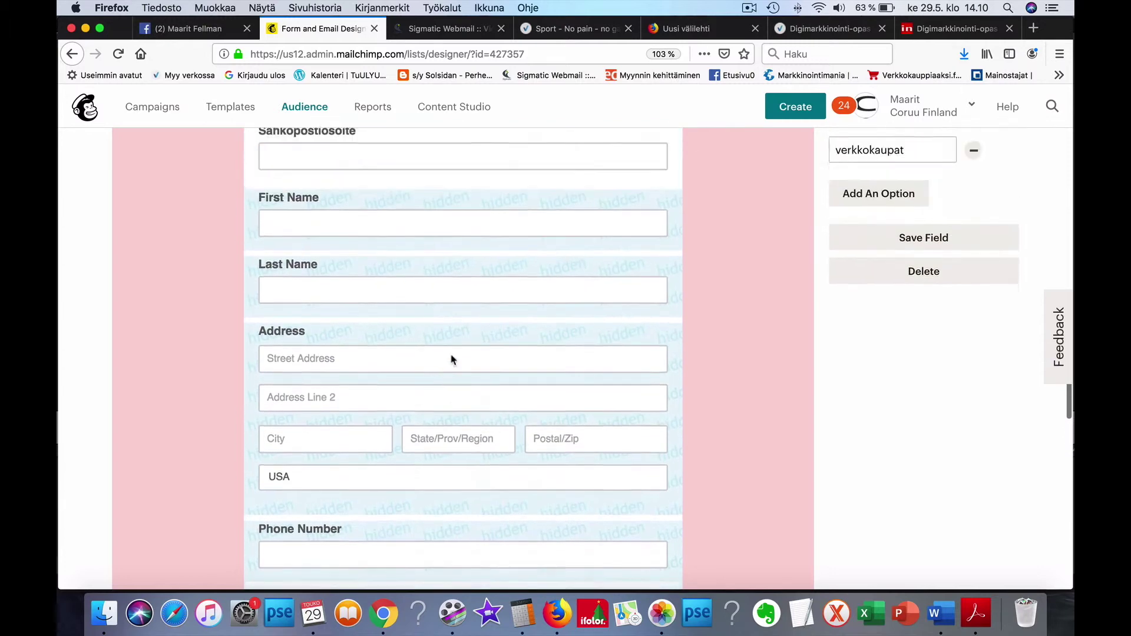
{"action": "scroll", "coordinate": [451, 354], "scroll_direction": "up", "scroll_amount": 2}
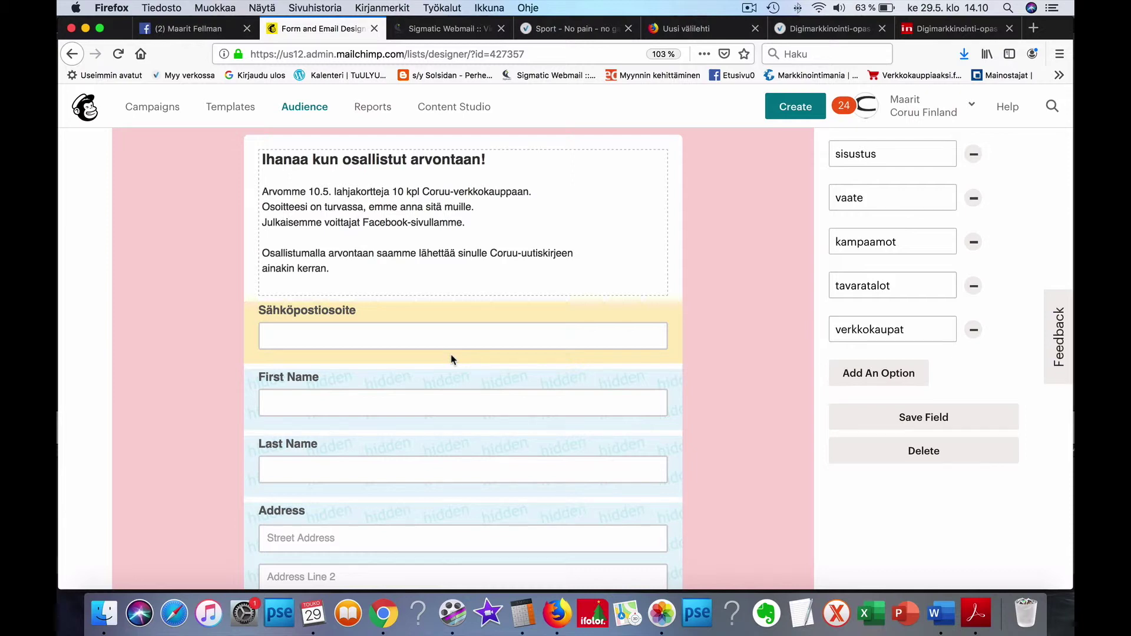
{"action": "scroll", "coordinate": [452, 359], "scroll_direction": "down", "scroll_amount": 1}
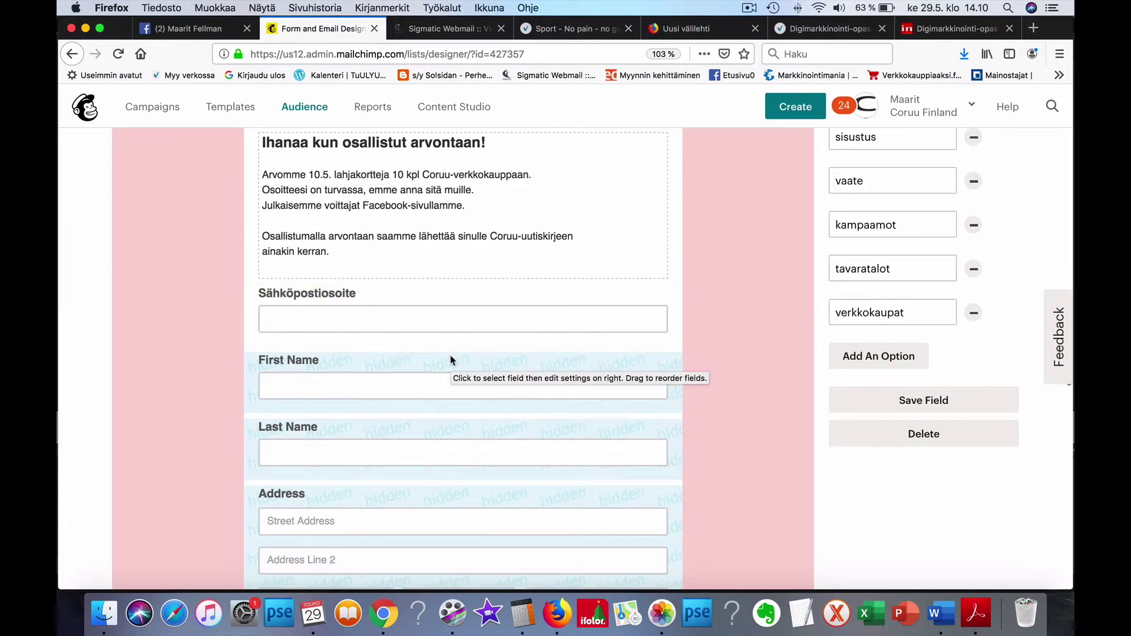
{"action": "scroll", "coordinate": [452, 360], "scroll_direction": "up", "scroll_amount": 5}
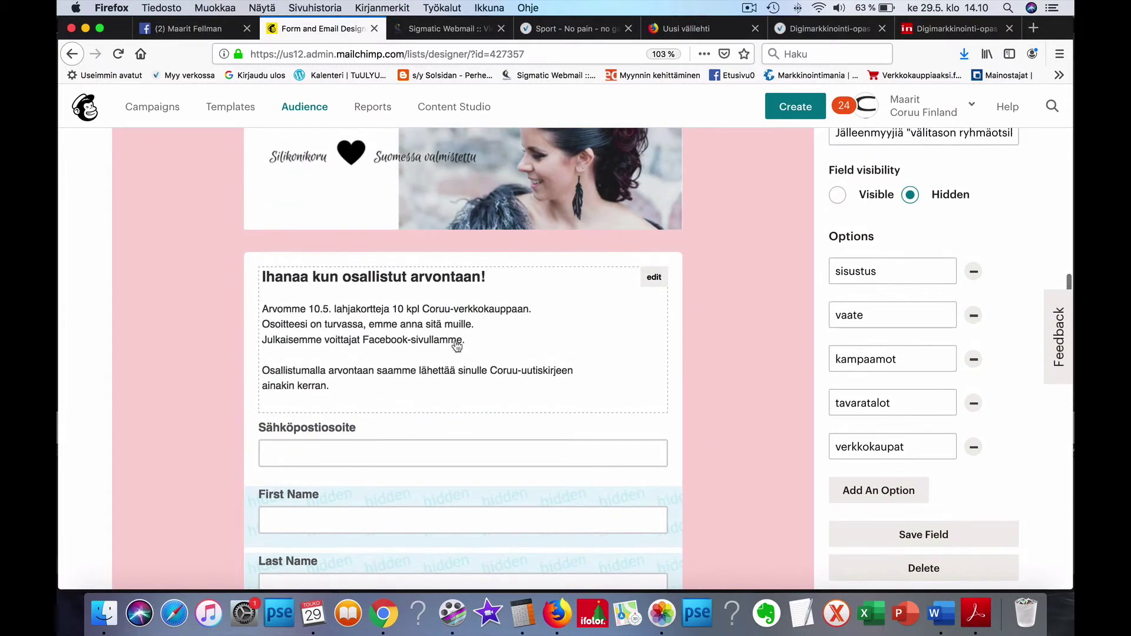
{"action": "scroll", "coordinate": [466, 353], "scroll_direction": "up", "scroll_amount": 5}
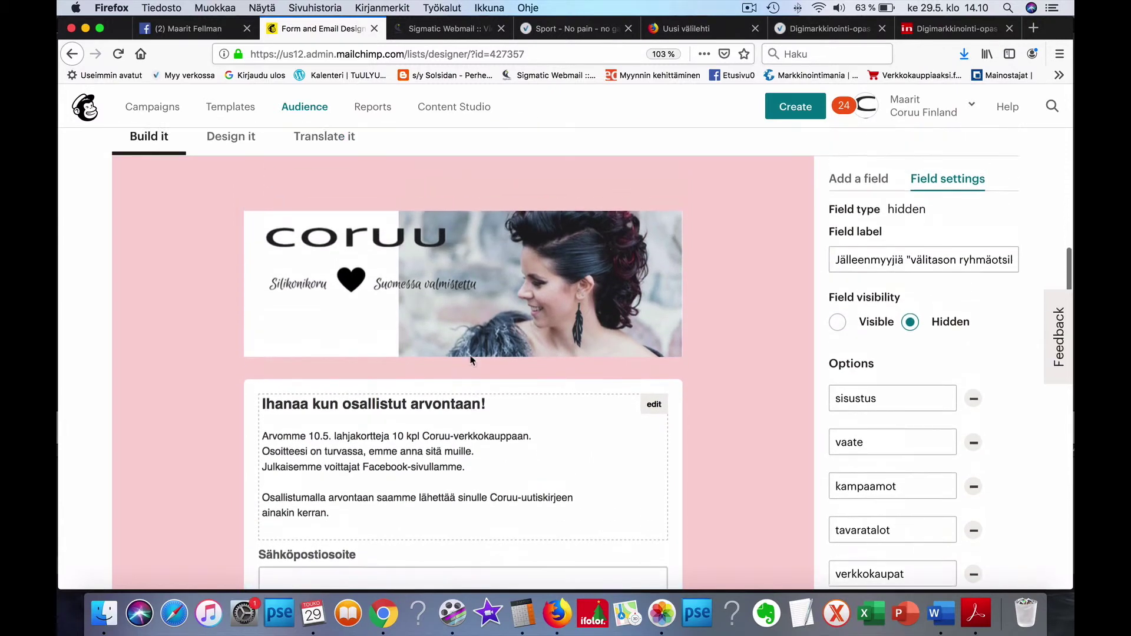
{"action": "scroll", "coordinate": [470, 360], "scroll_direction": "up", "scroll_amount": 12}
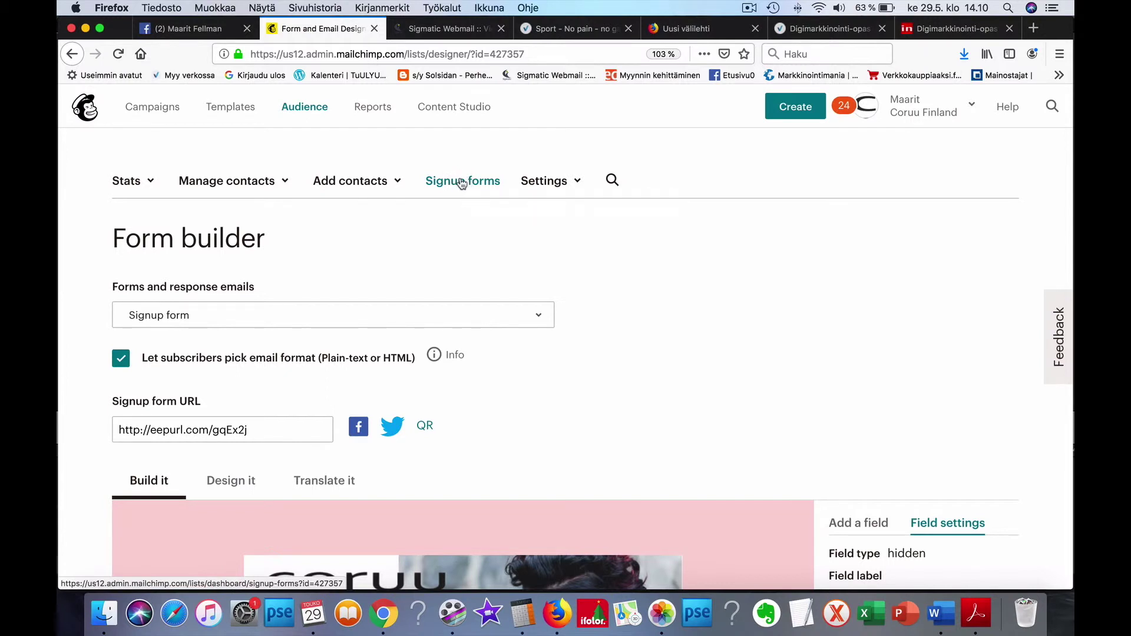
Step: Step back from the form builder through Signup forms, Groups and All contacts to the Coruu Uutiskirje dashboard
{"action": "scroll", "coordinate": [462, 185], "scroll_direction": "down", "scroll_amount": 1}
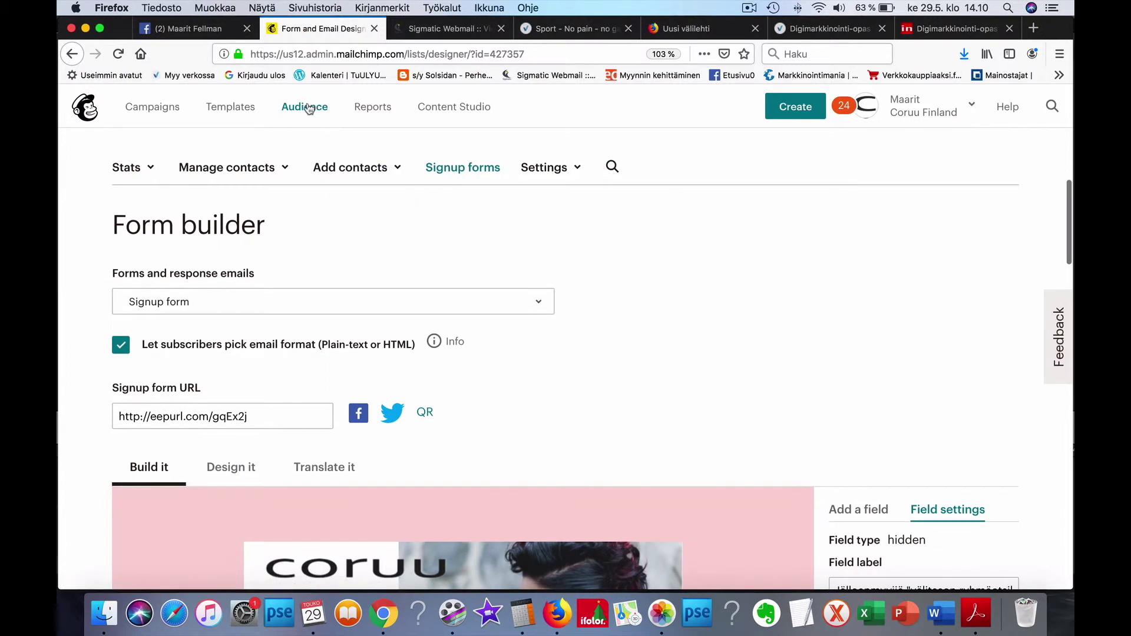
{"action": "scroll", "coordinate": [445, 168], "scroll_direction": "down", "scroll_amount": 2}
{"action": "scroll", "coordinate": [447, 169], "scroll_direction": "up", "scroll_amount": 10}
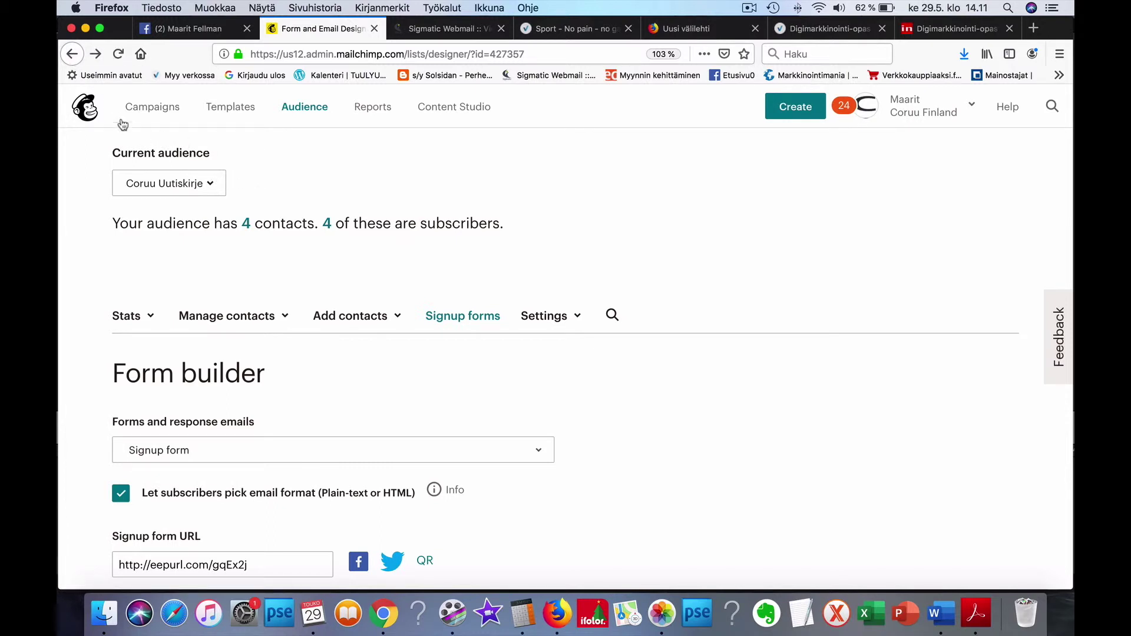
{"action": "left_click", "coordinate": [72, 54]}
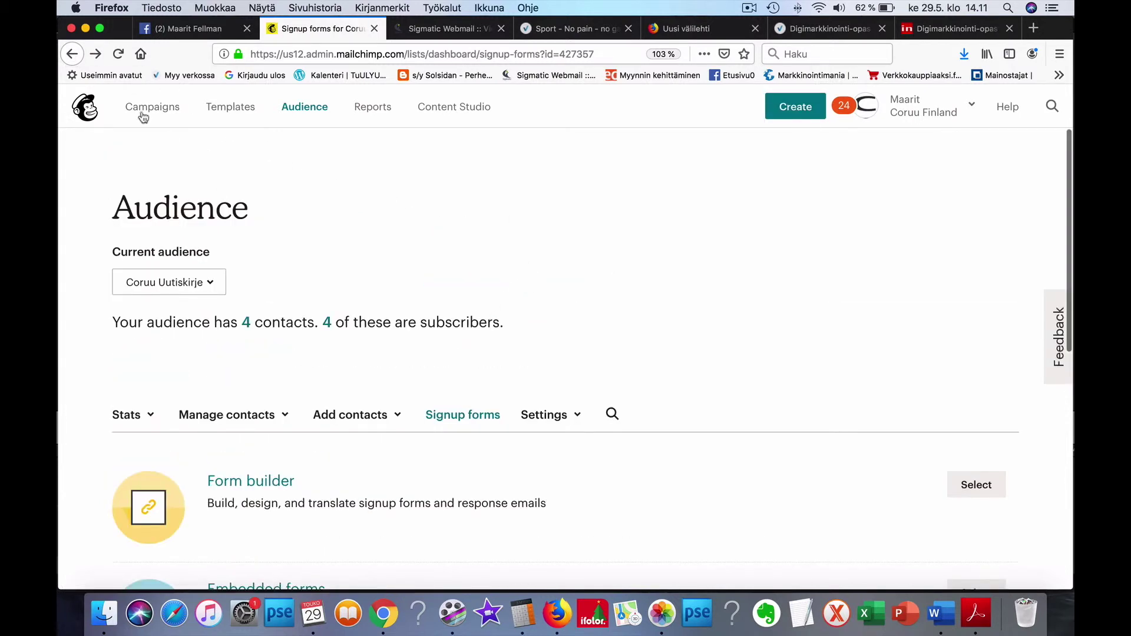
{"action": "left_click", "coordinate": [72, 55]}
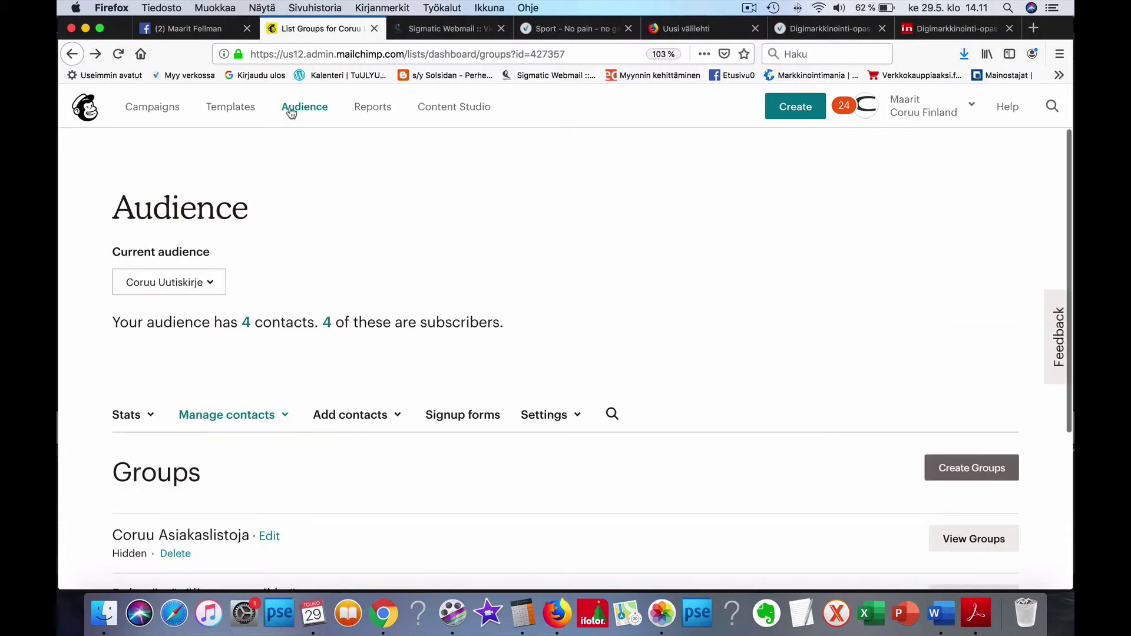
{"action": "left_click", "coordinate": [72, 54]}
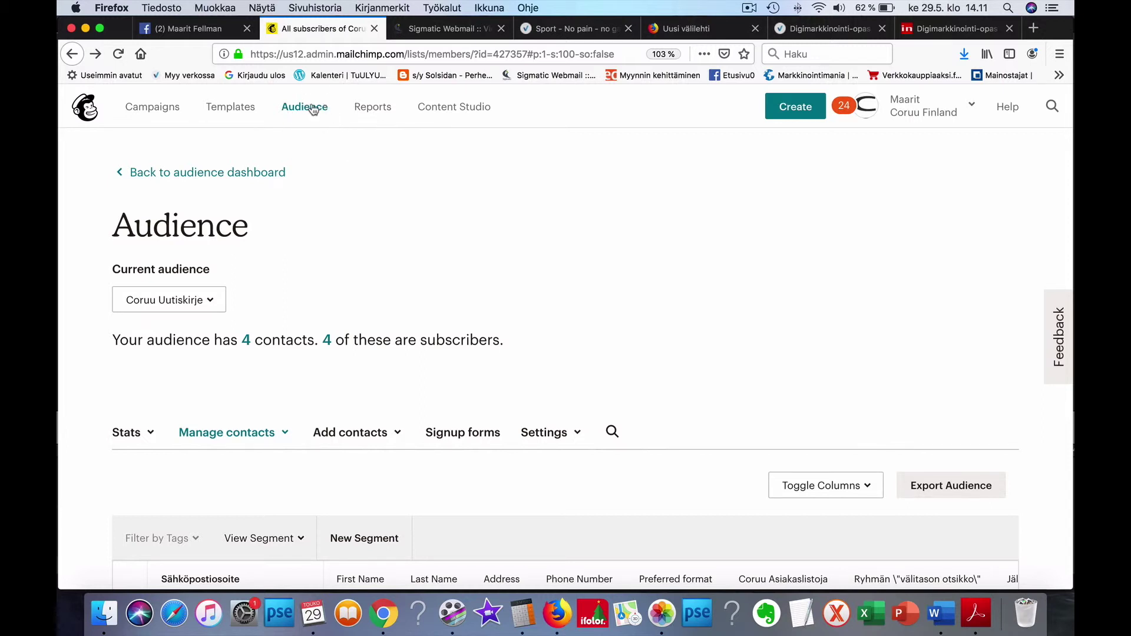
{"action": "left_click", "coordinate": [312, 109]}
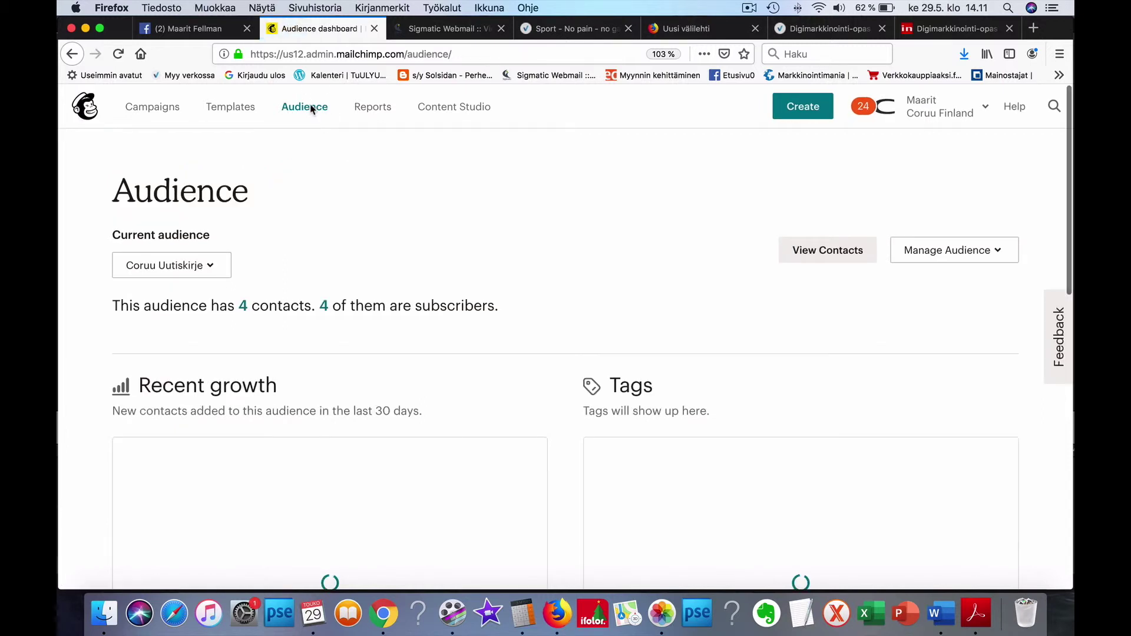
Step: Choose Manage Audience > View audiences, showing Coruu Uutiskirje with 4 contacts and 4 subscribers
{"action": "scroll", "coordinate": [858, 378], "scroll_direction": "down", "scroll_amount": 3}
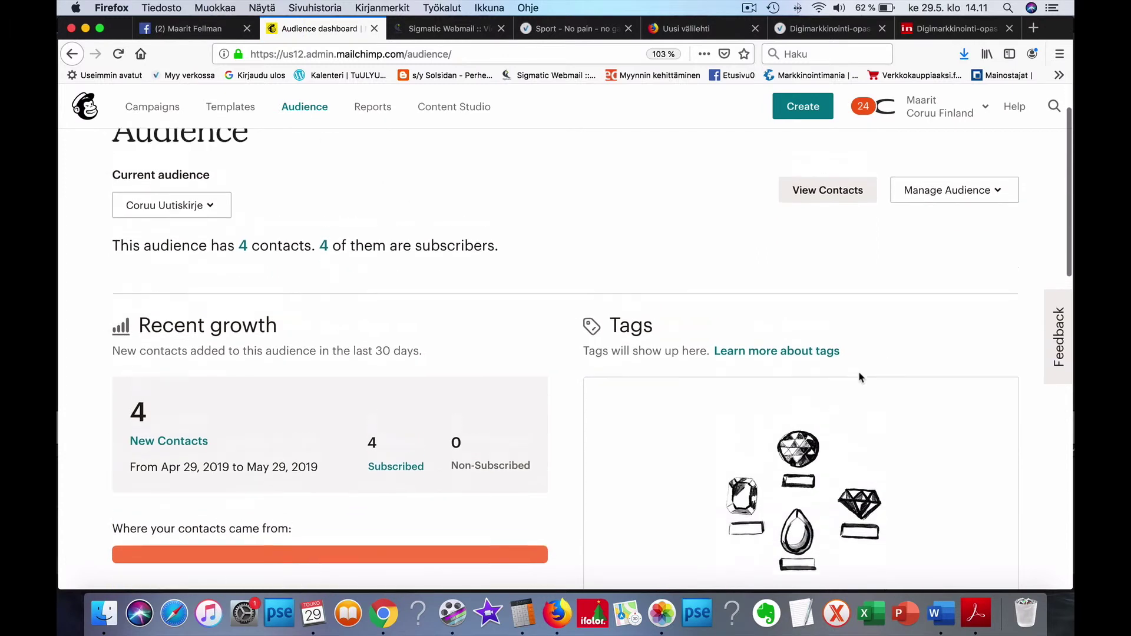
{"action": "scroll", "coordinate": [859, 371], "scroll_direction": "up", "scroll_amount": 3}
{"action": "left_click", "coordinate": [1003, 251]}
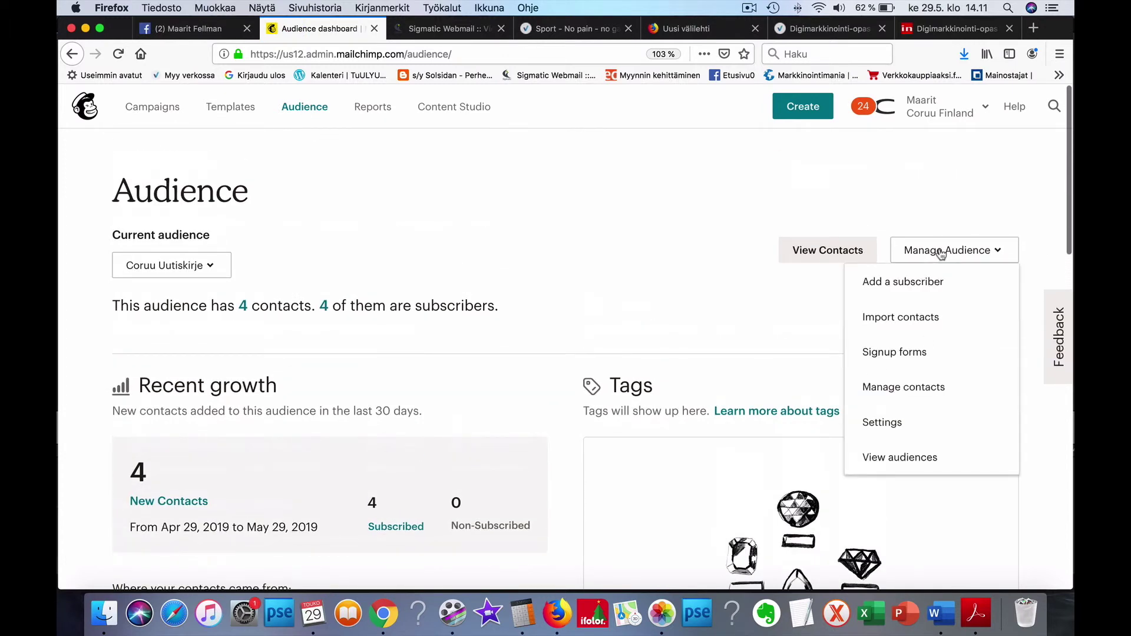
{"action": "left_click", "coordinate": [913, 459]}
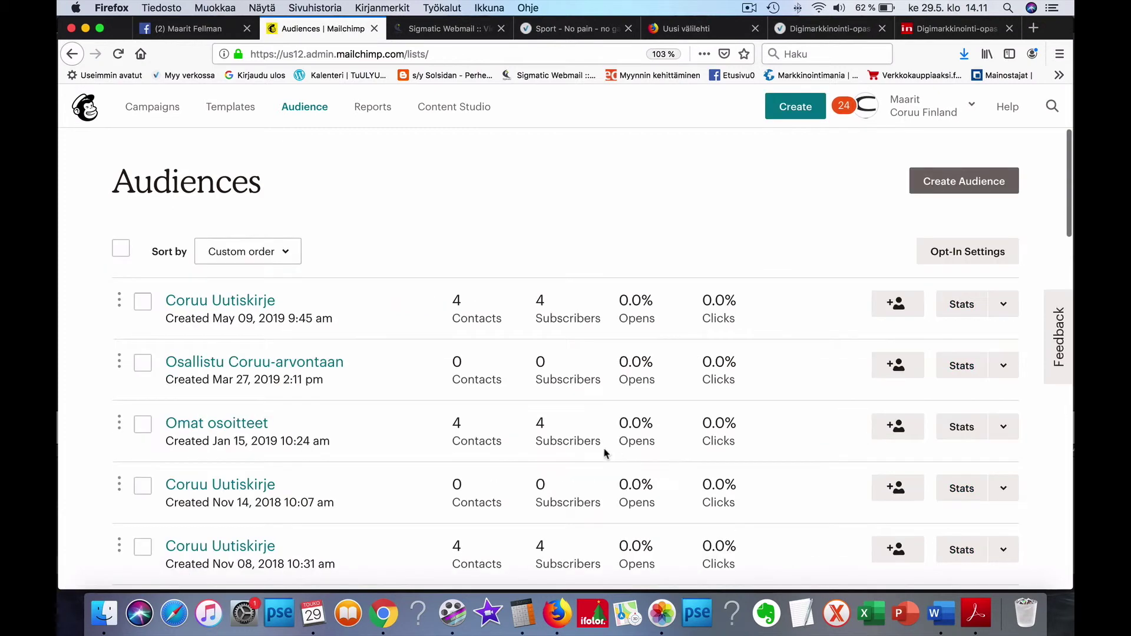
{"action": "scroll", "coordinate": [586, 454], "scroll_direction": "down", "scroll_amount": 1}
{"action": "scroll", "coordinate": [557, 450], "scroll_direction": "down", "scroll_amount": 1}
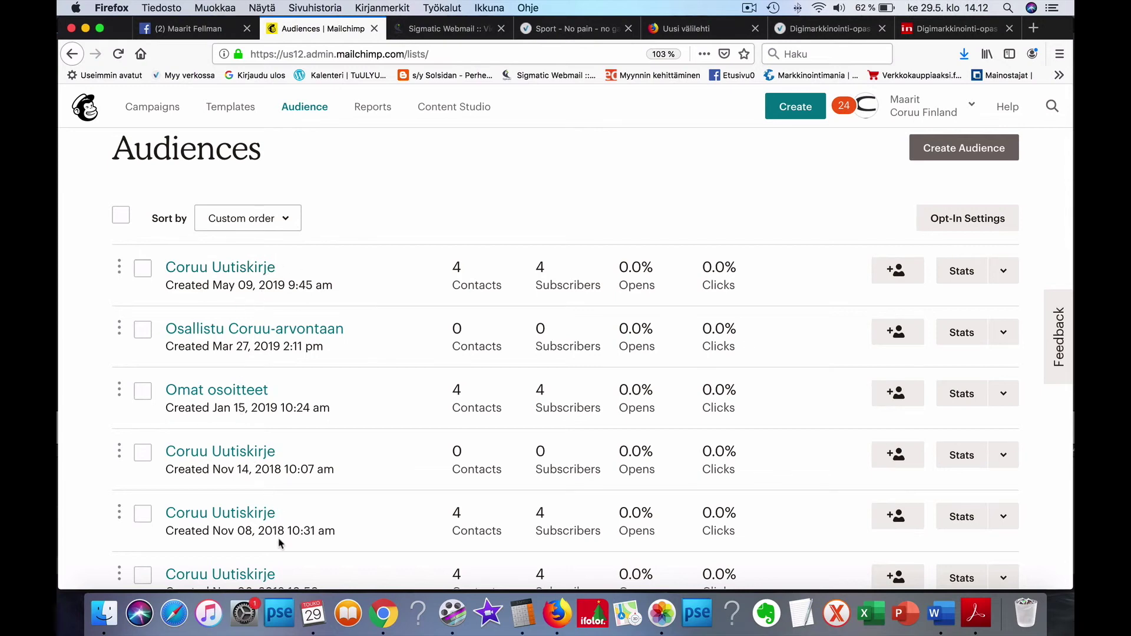
{"action": "scroll", "coordinate": [280, 543], "scroll_direction": "down", "scroll_amount": 5}
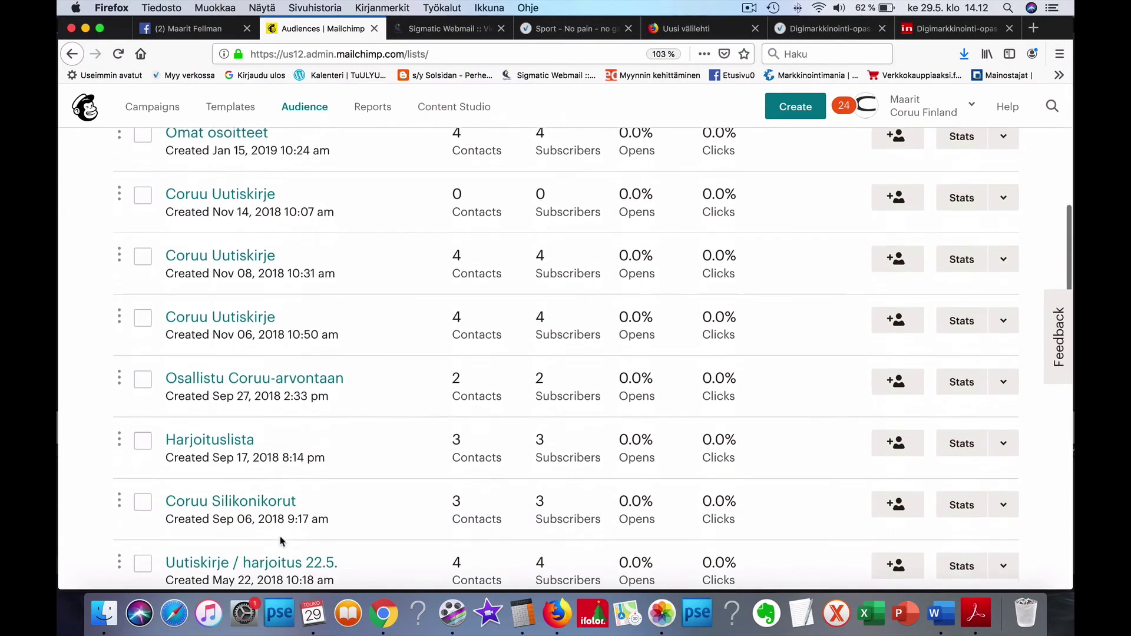
{"action": "scroll", "coordinate": [281, 540], "scroll_direction": "up", "scroll_amount": 5}
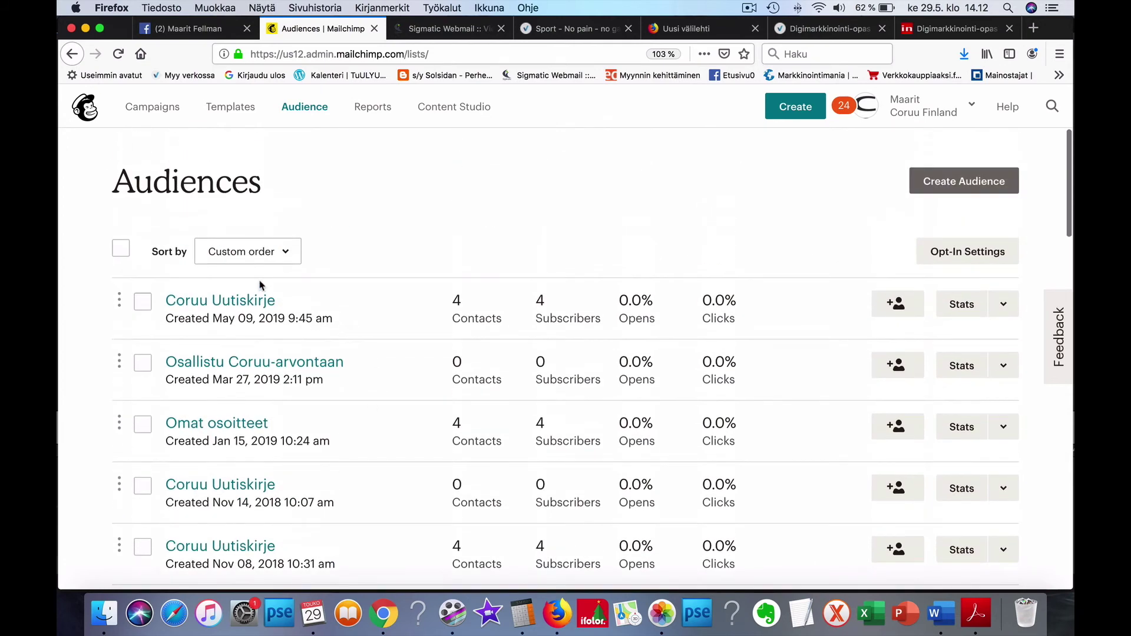